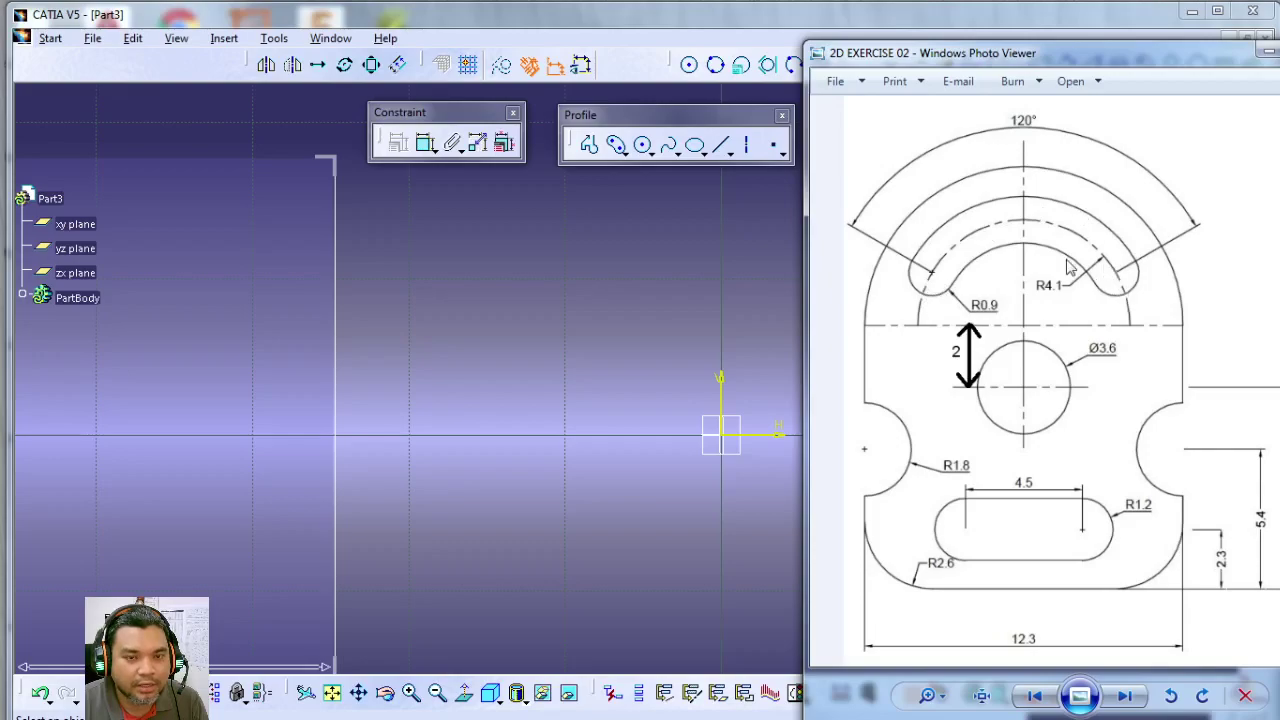
Sketch a circle centred on the sketch origin with a radius of about 13.7 mm.
click(530, 300)
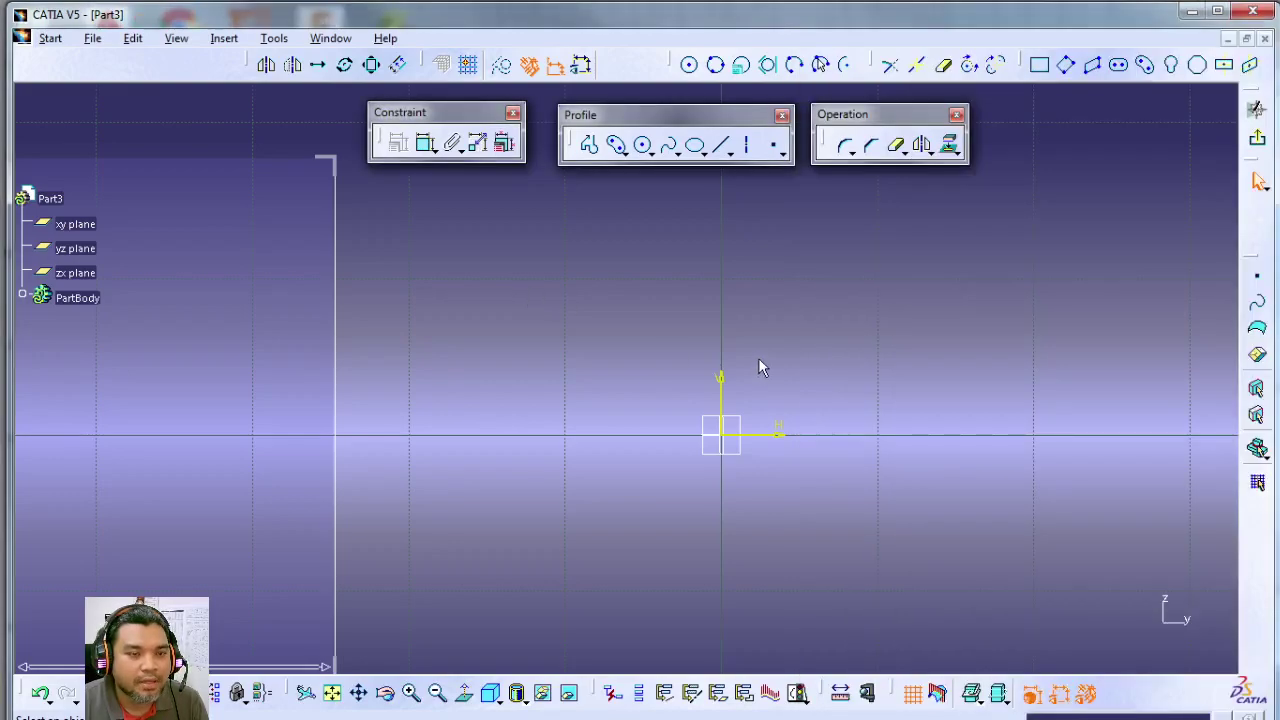
click(643, 145)
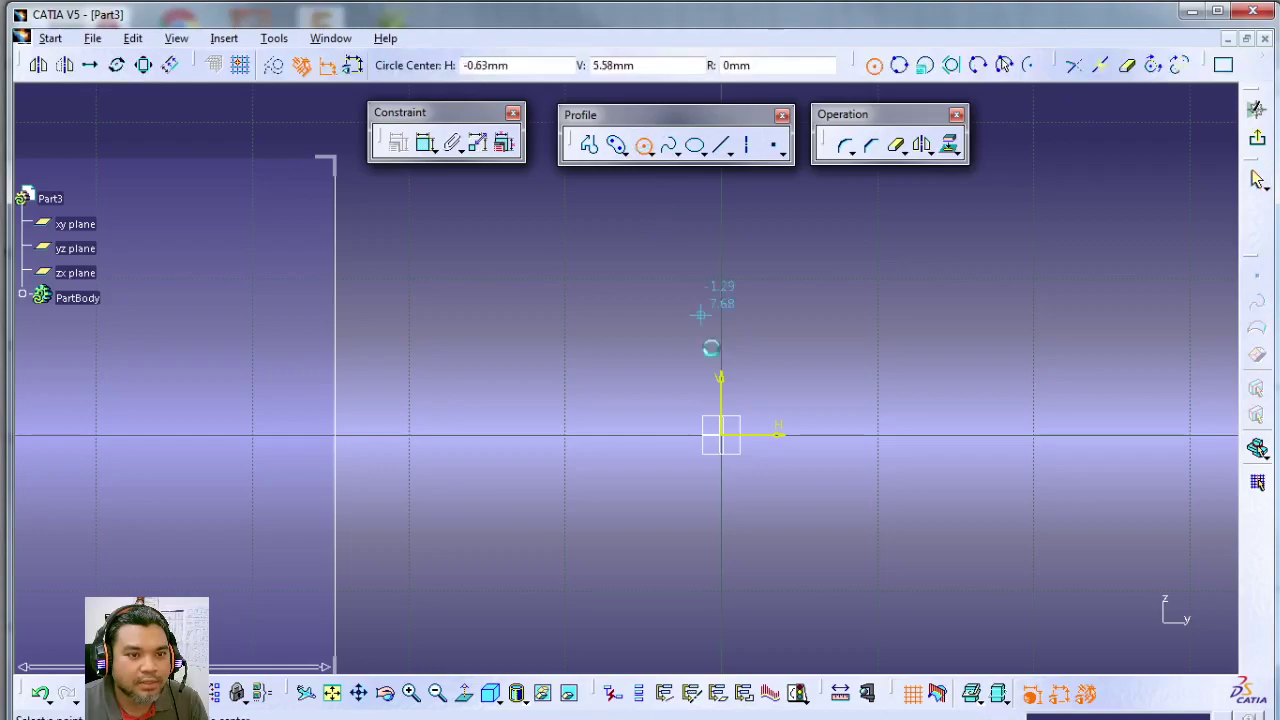
click(728, 440)
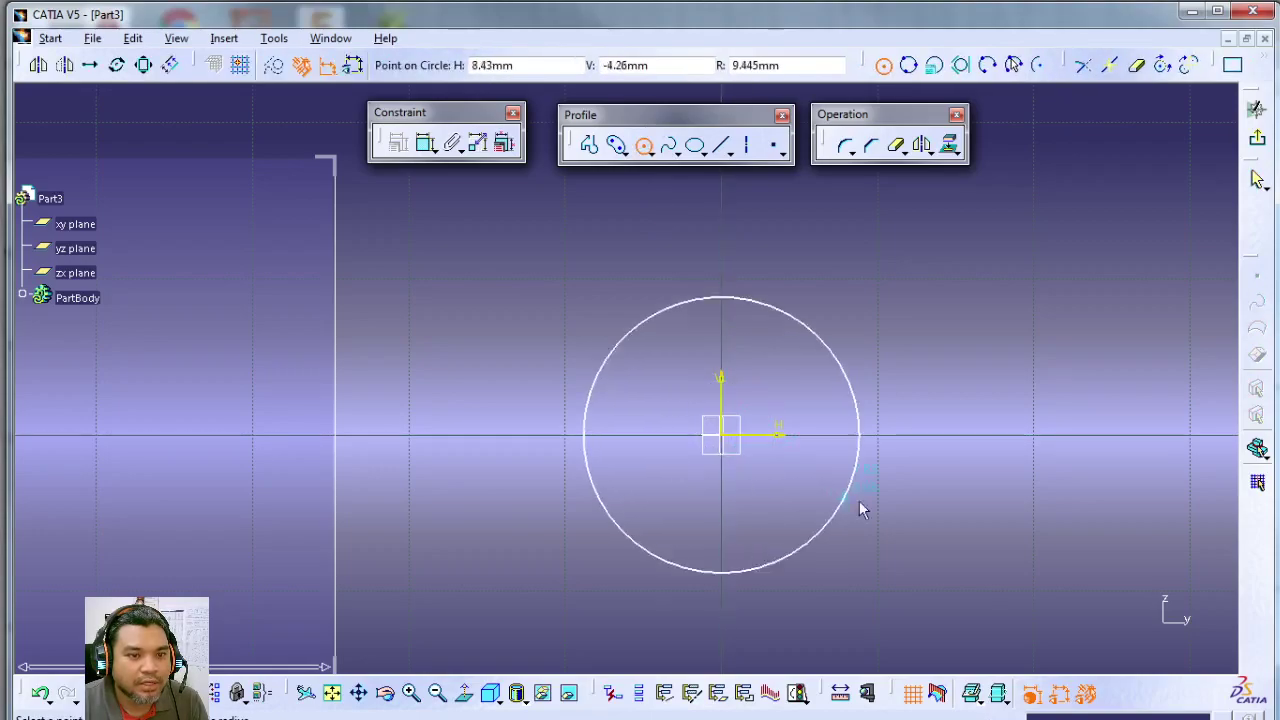
click(926, 512)
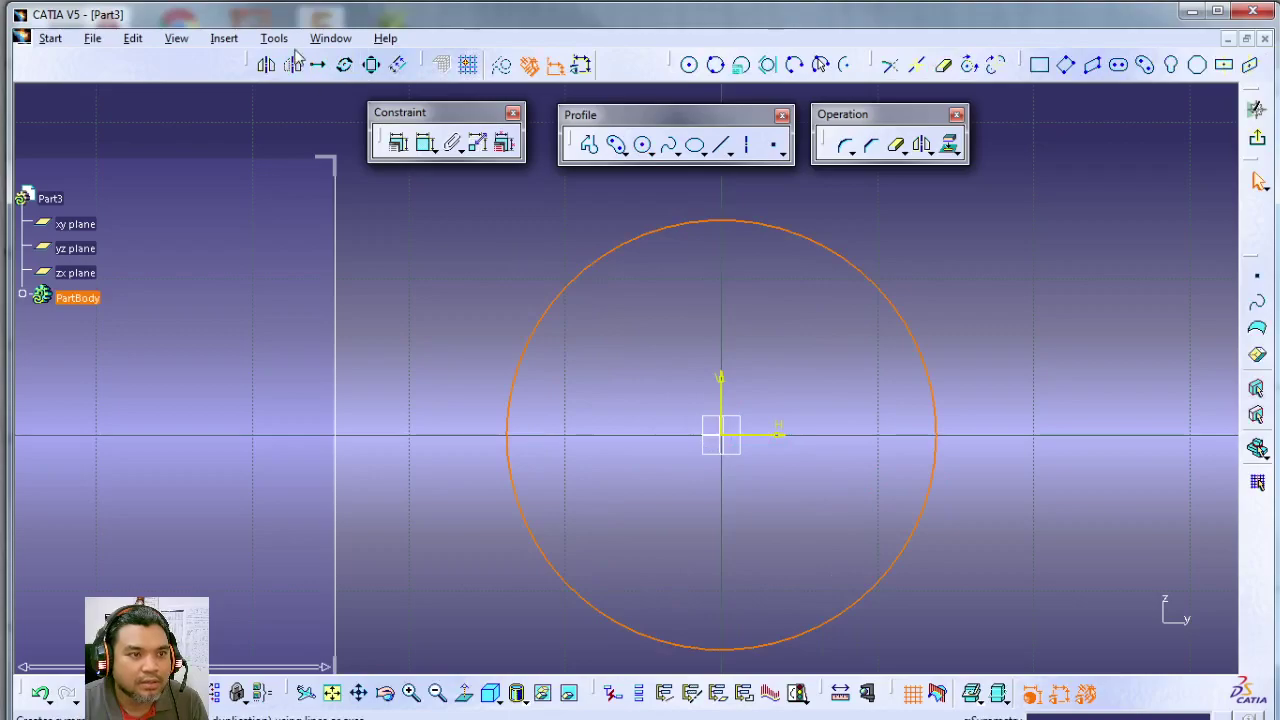
Switch the view's render style from perspective to parallel projection and clear the selection.
click(180, 40)
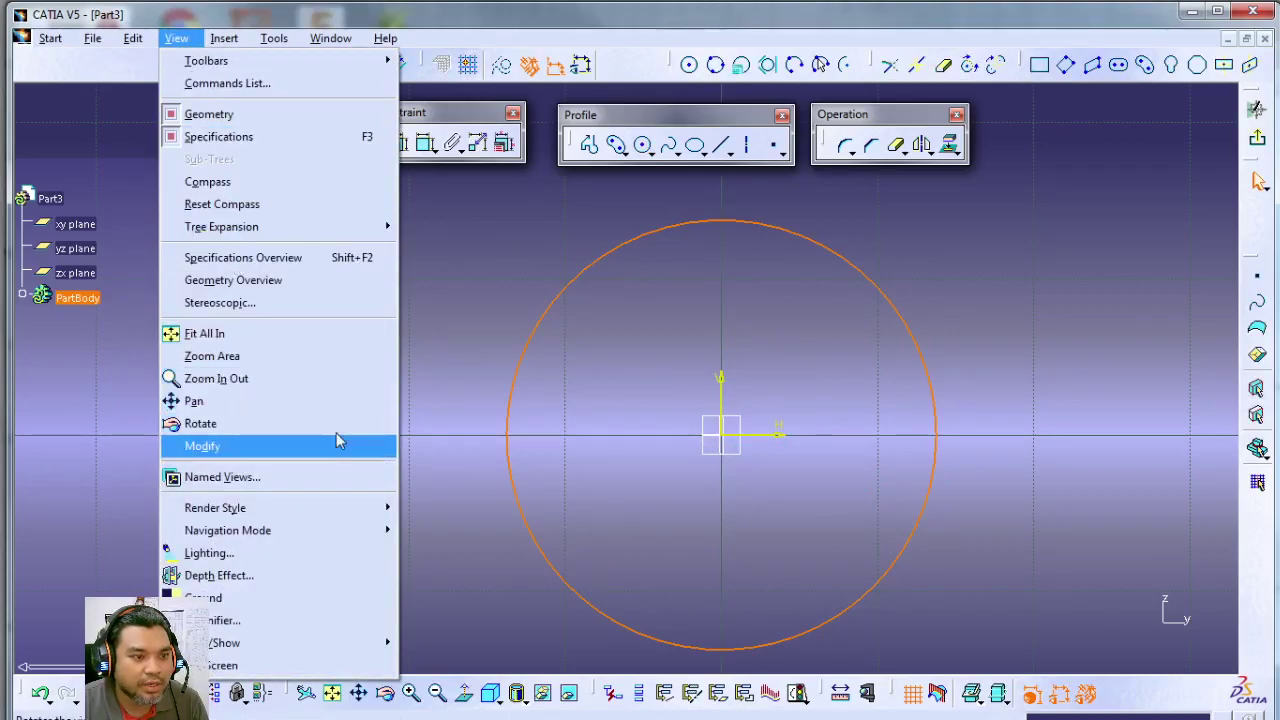
mouse_move(352, 508)
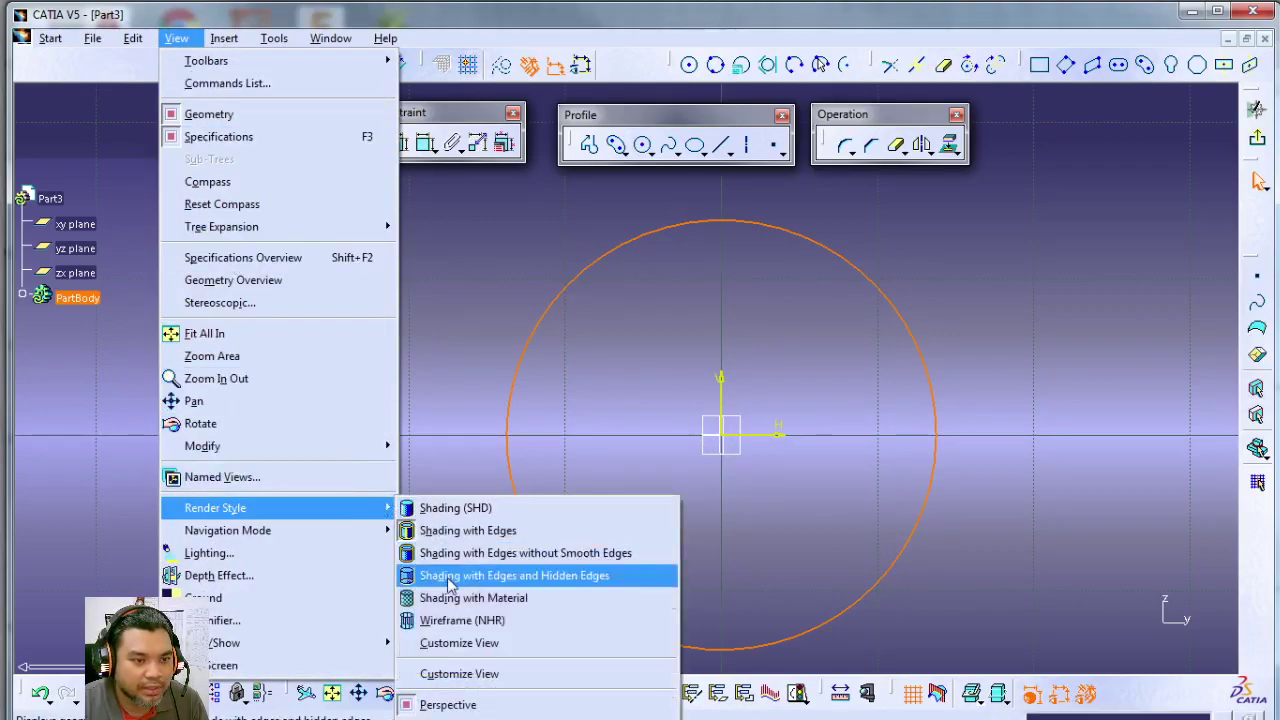
click(540, 718)
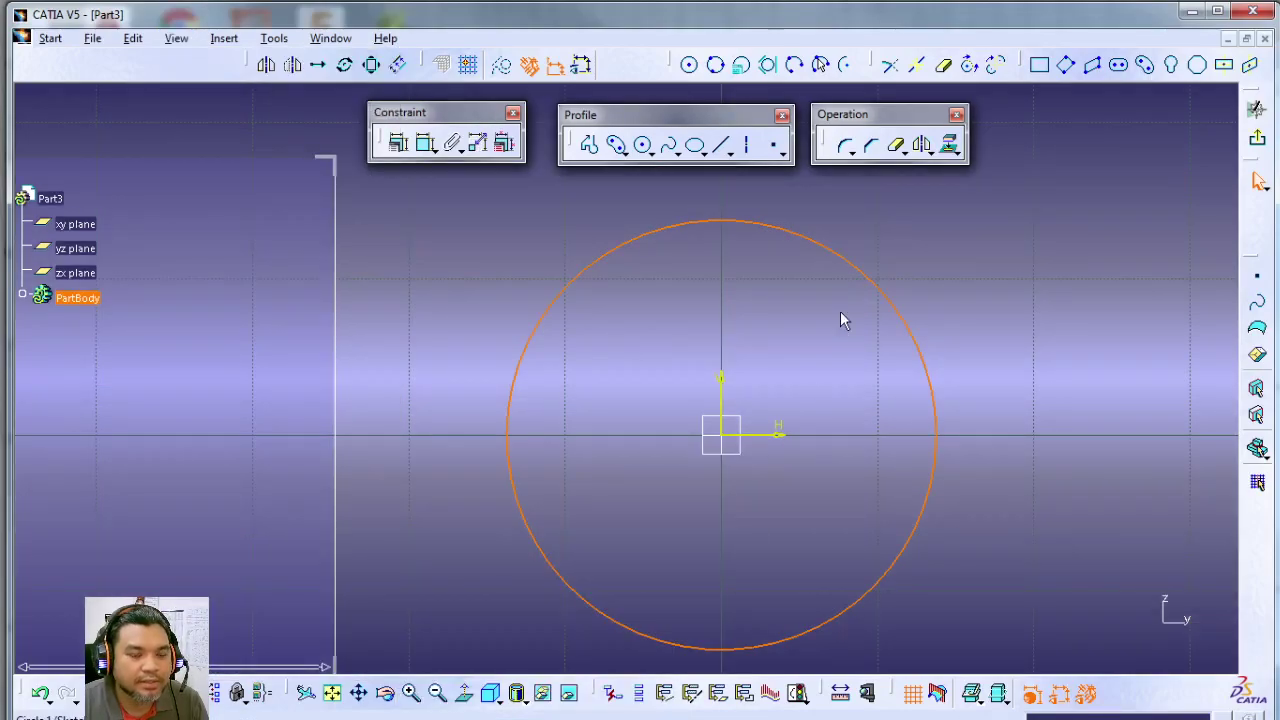
click(1031, 262)
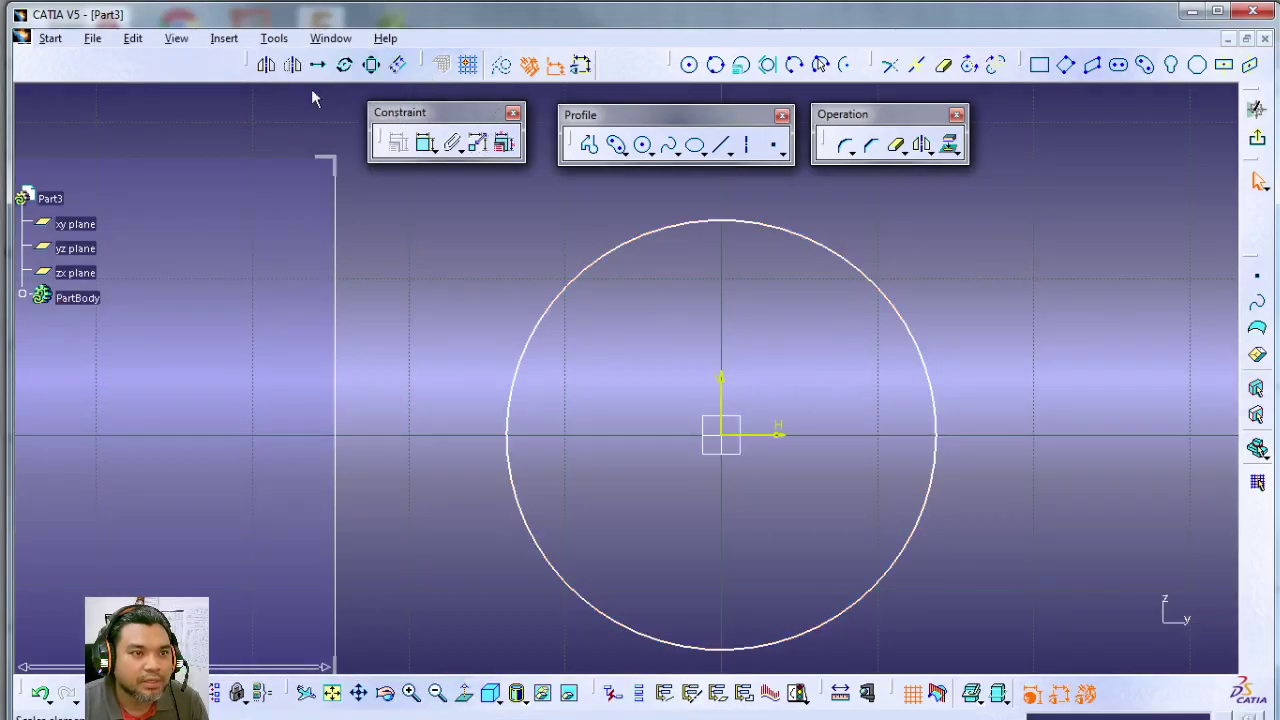
Add a radius dimension to the circle and set it to 12.3 mm.
click(425, 143)
click(831, 251)
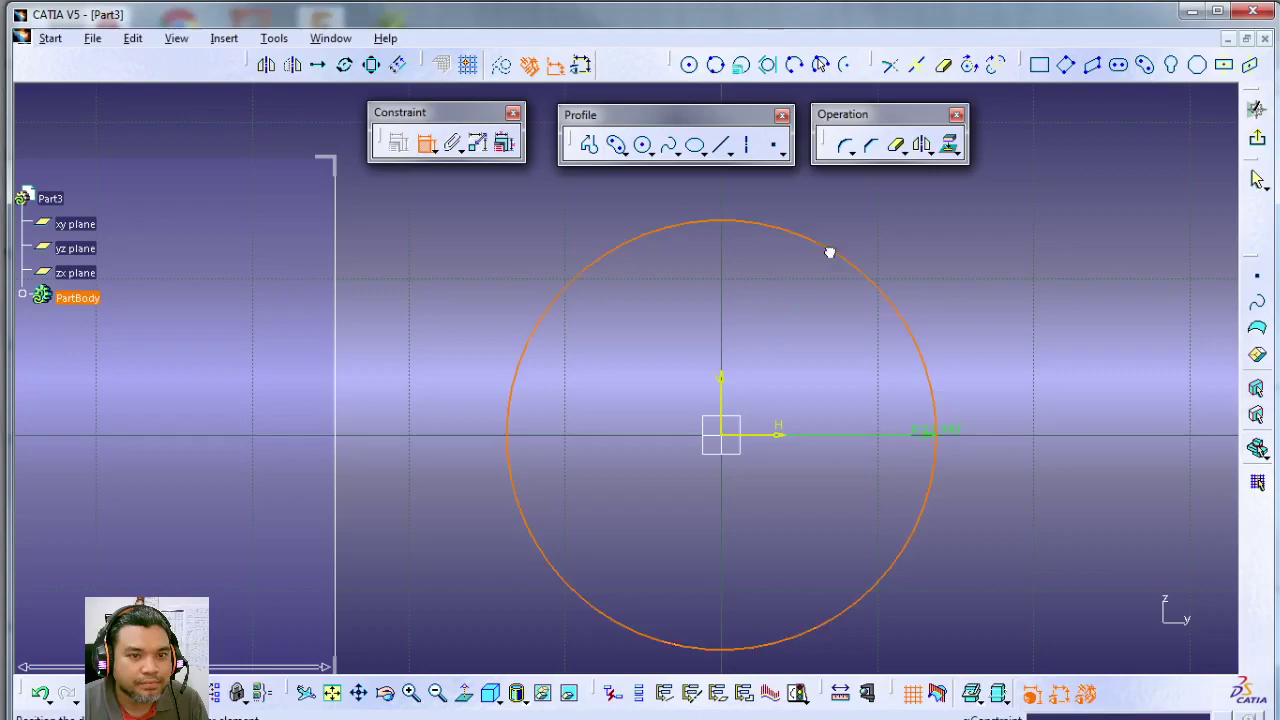
click(1095, 376)
double_click(1082, 370)
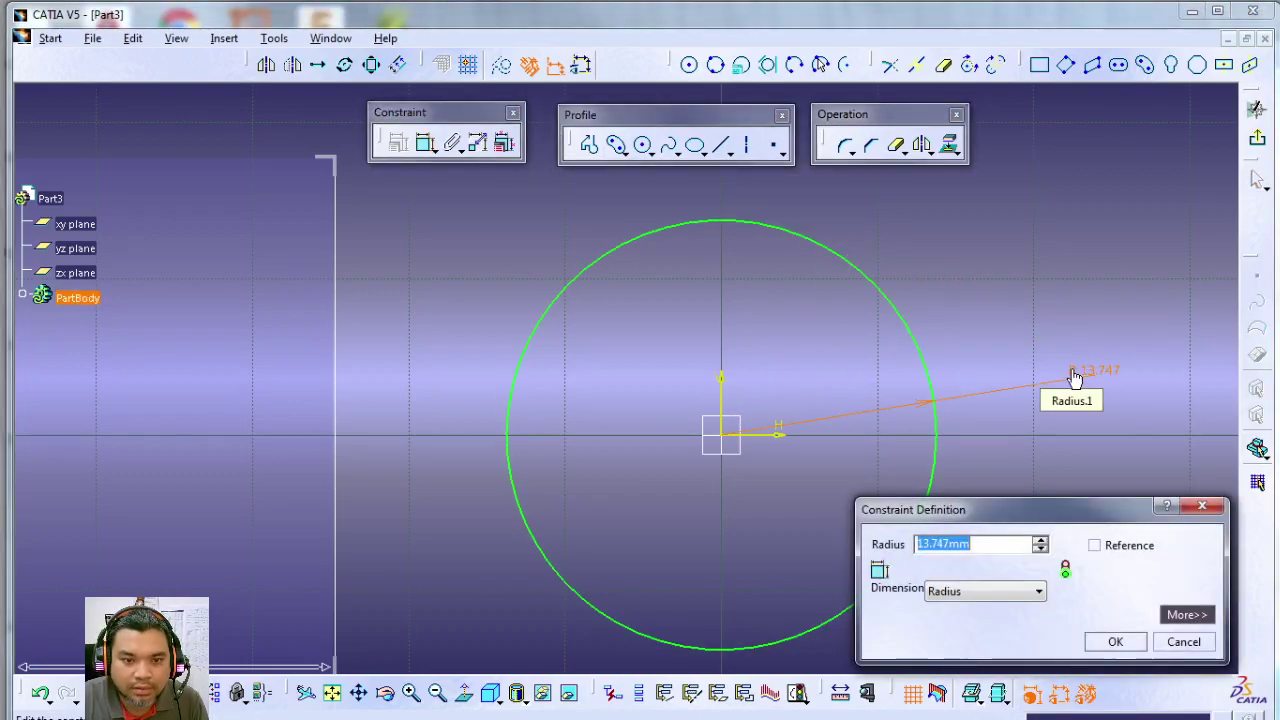
text(12)
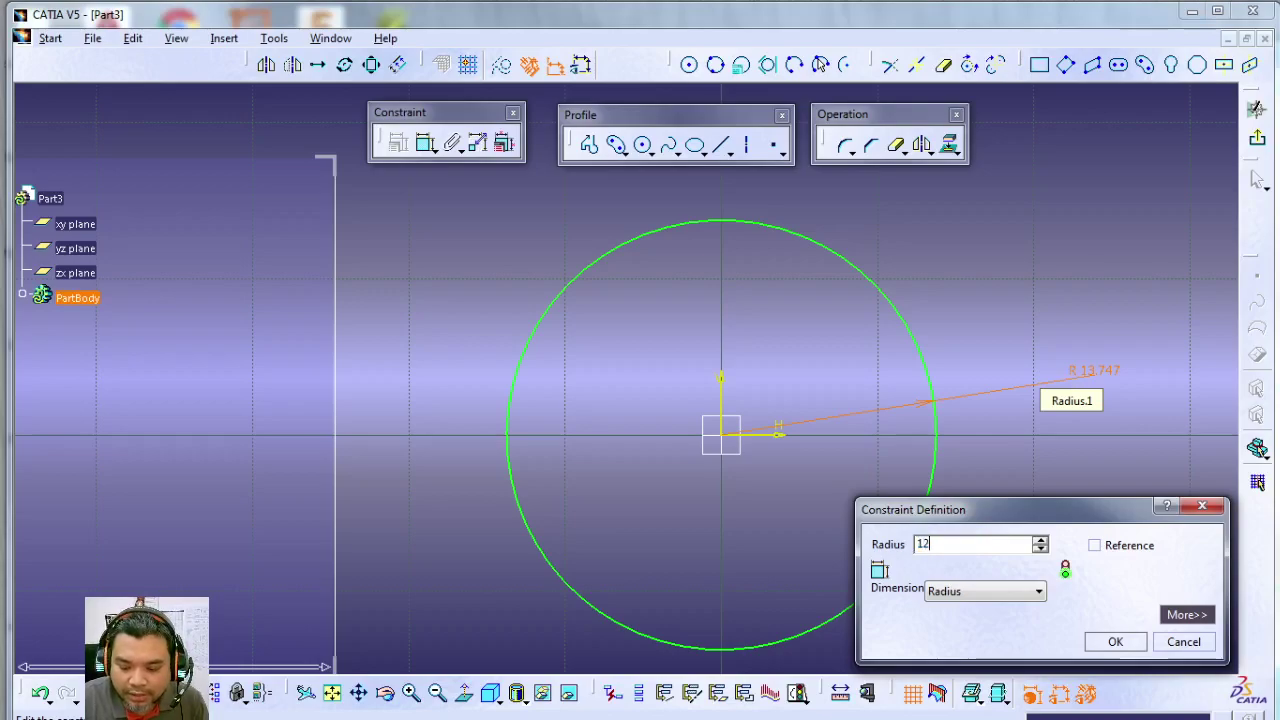
key(Return)
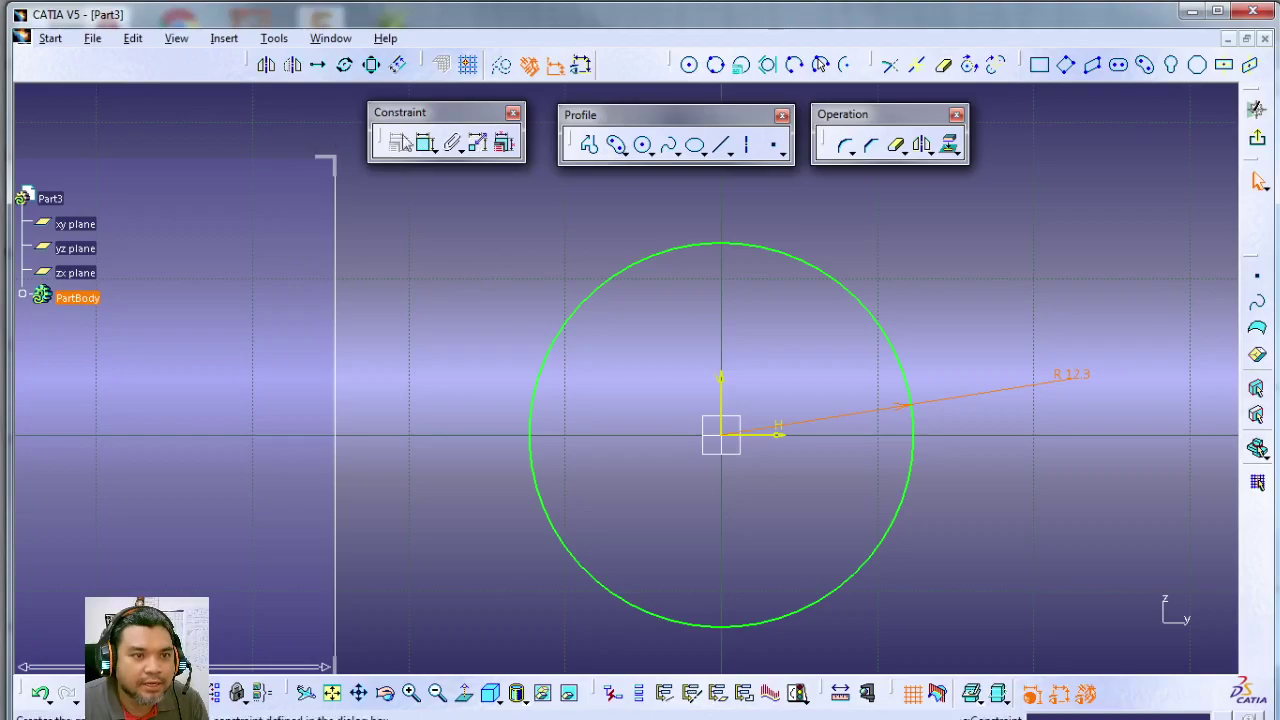
Draw two horizontal axis lines from the origin, one to the circle's right edge and one to its left edge.
click(748, 150)
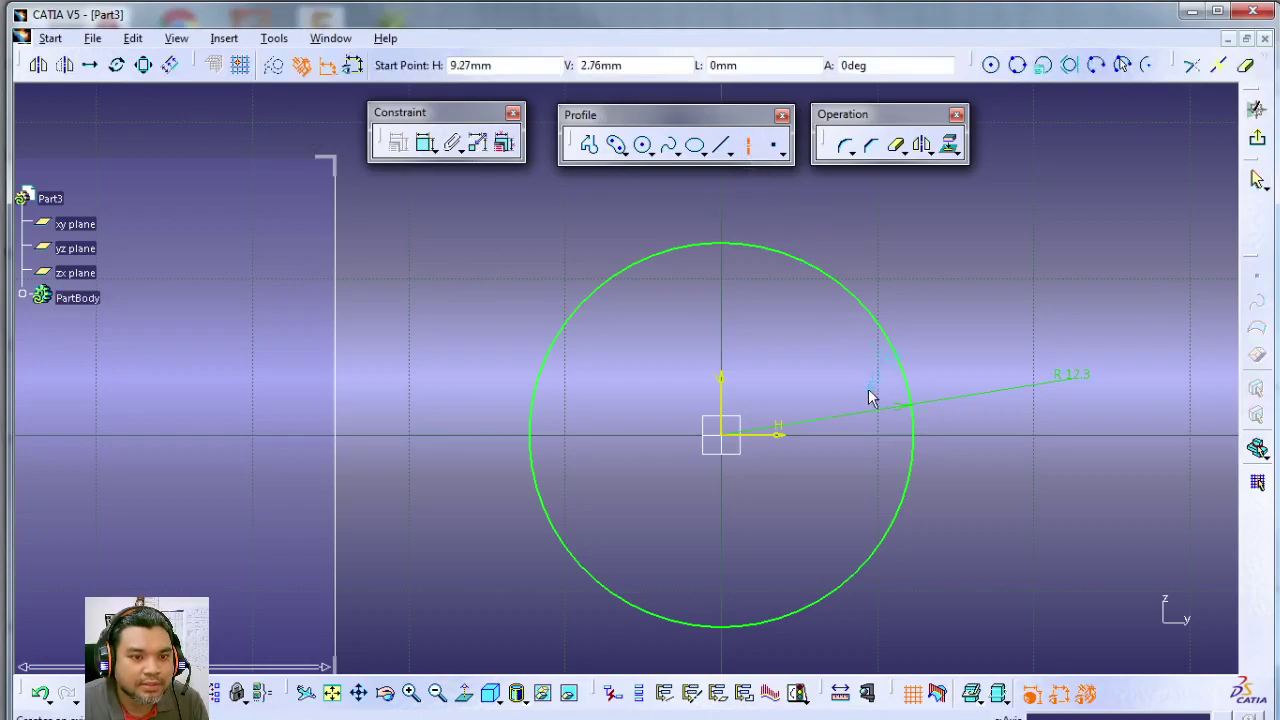
click(729, 441)
click(927, 446)
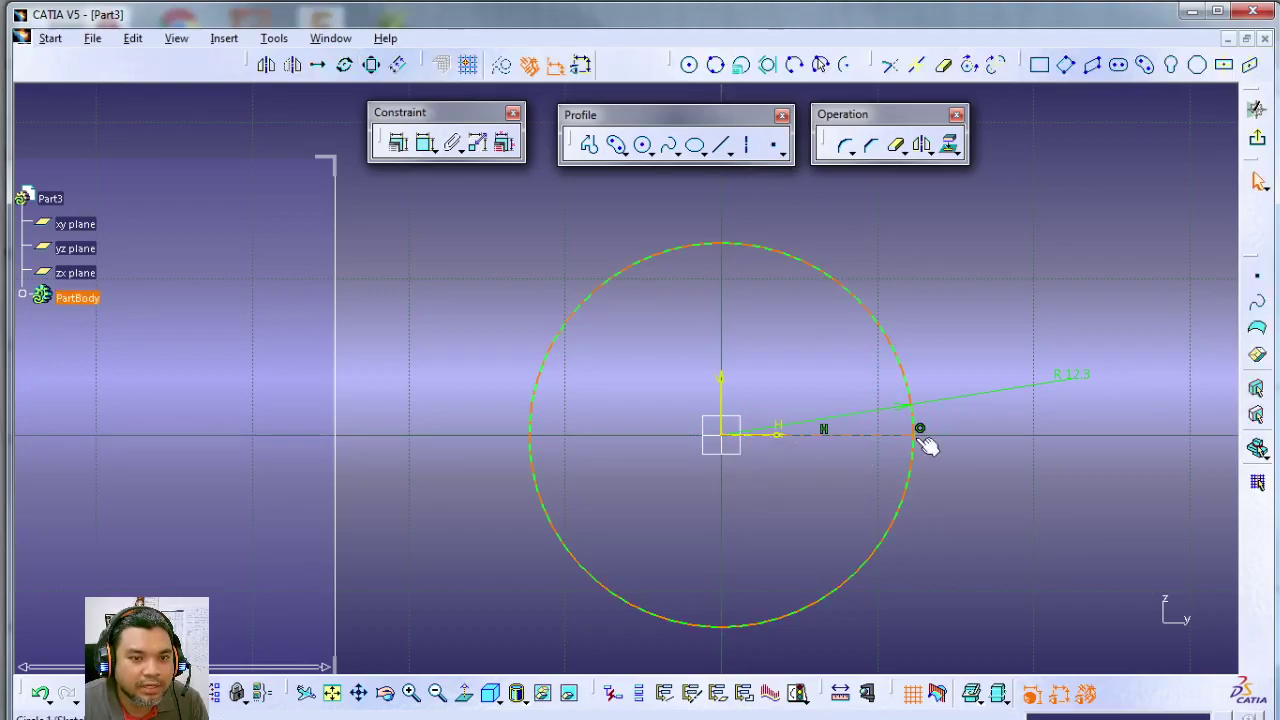
click(748, 150)
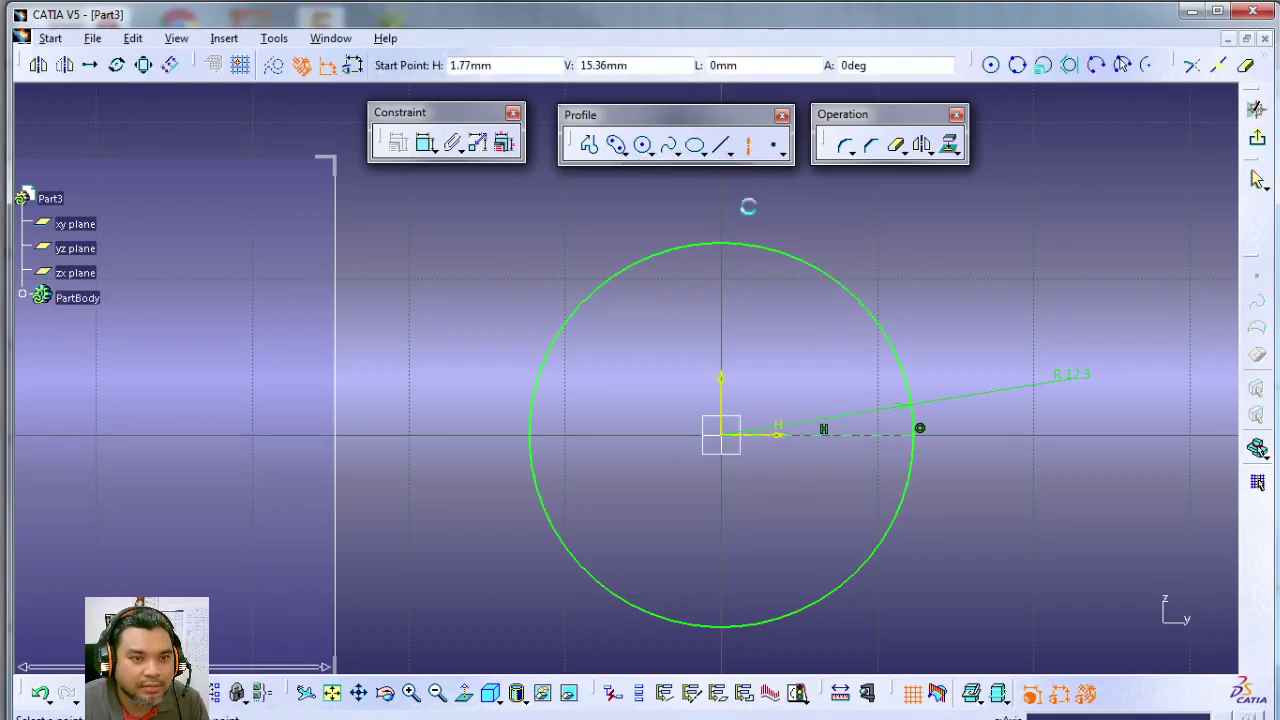
click(726, 441)
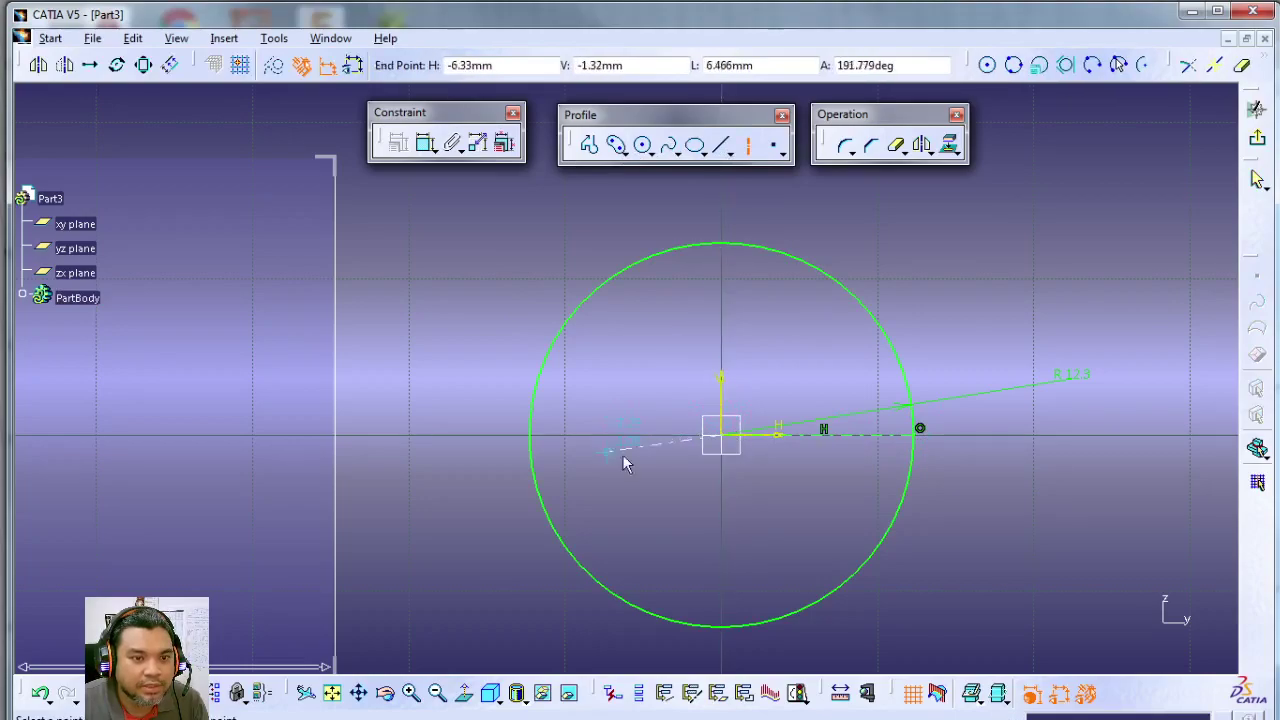
click(531, 441)
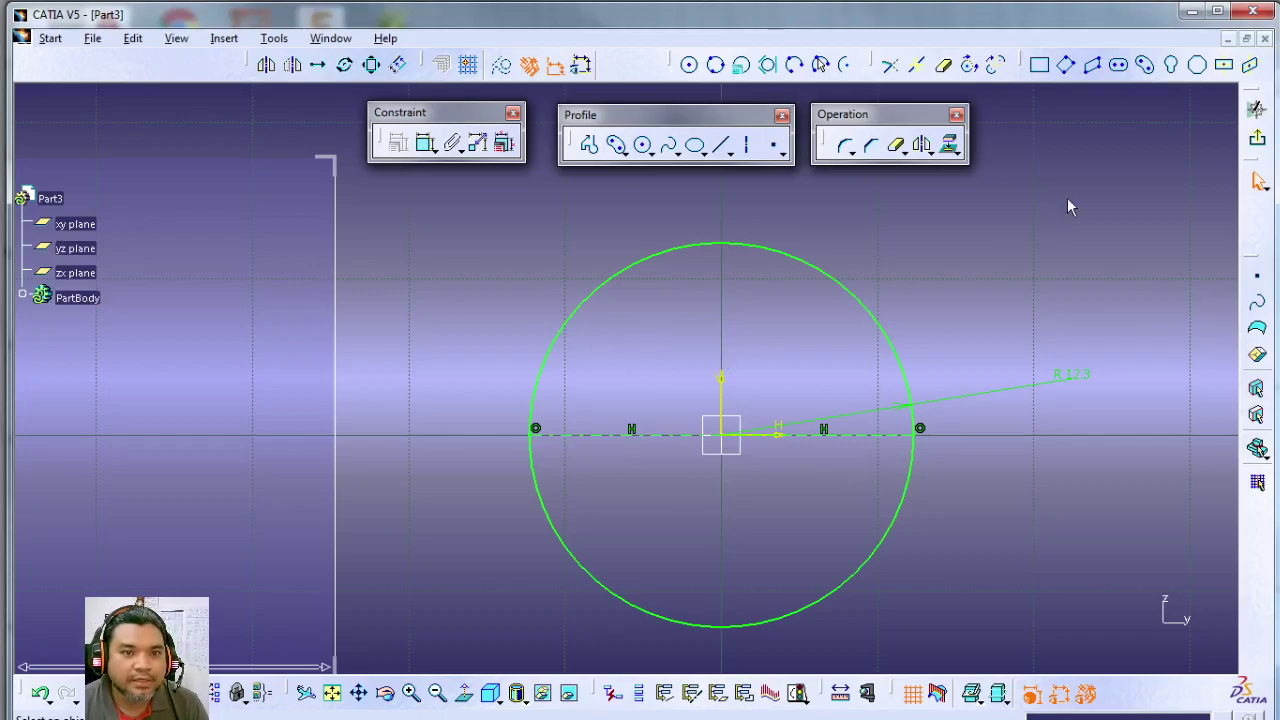
Quick Trim the circle's half below the horizontal axes and place its radius dimension outside the arc at the upper left.
click(897, 147)
click(897, 148)
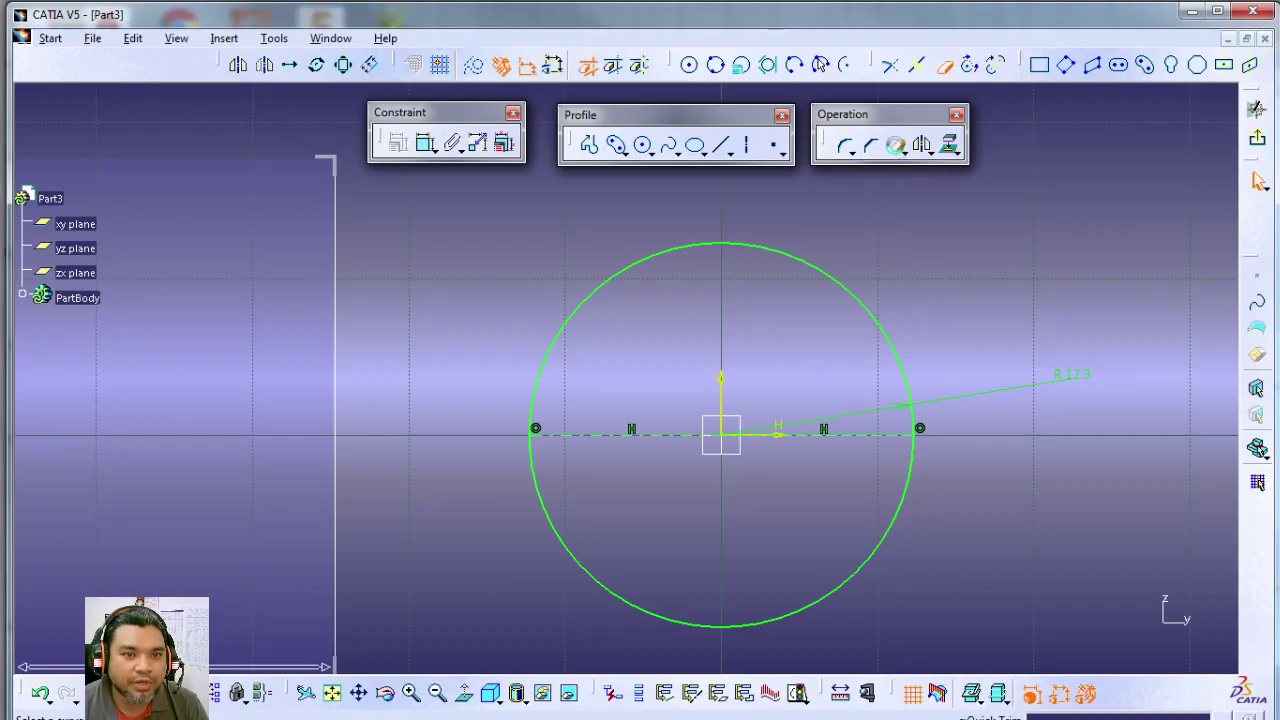
click(885, 548)
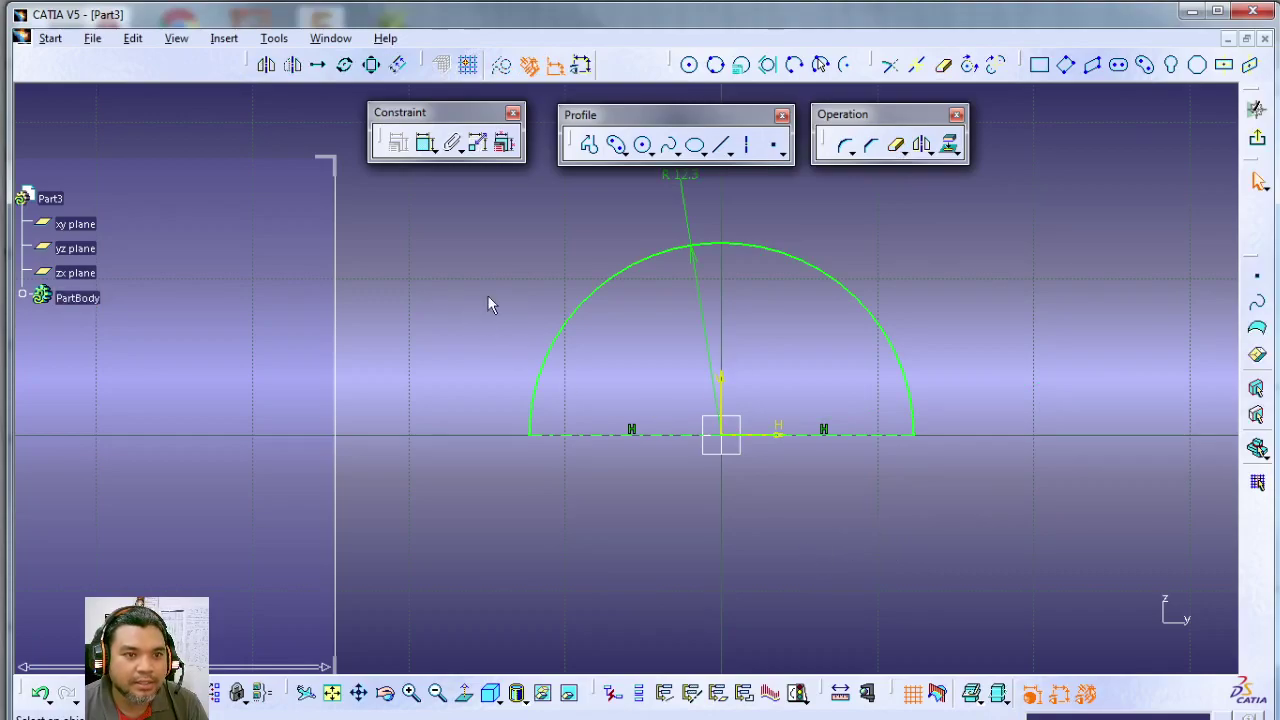
drag(697, 226, 480, 347)
click(434, 292)
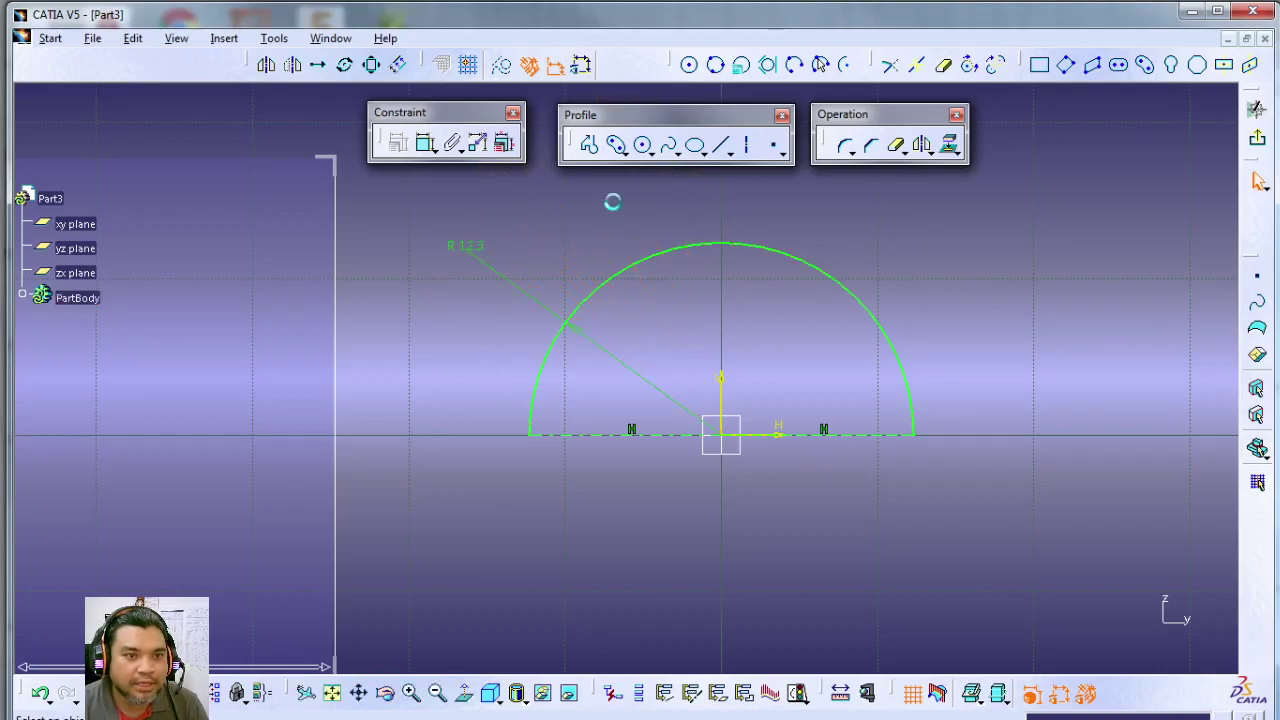
Sketch a cylindrical elongated hole inside the semicircle, centred on the origin, with a centreline radius of about 8.7 mm and end radius of about 1.6 mm.
click(623, 151)
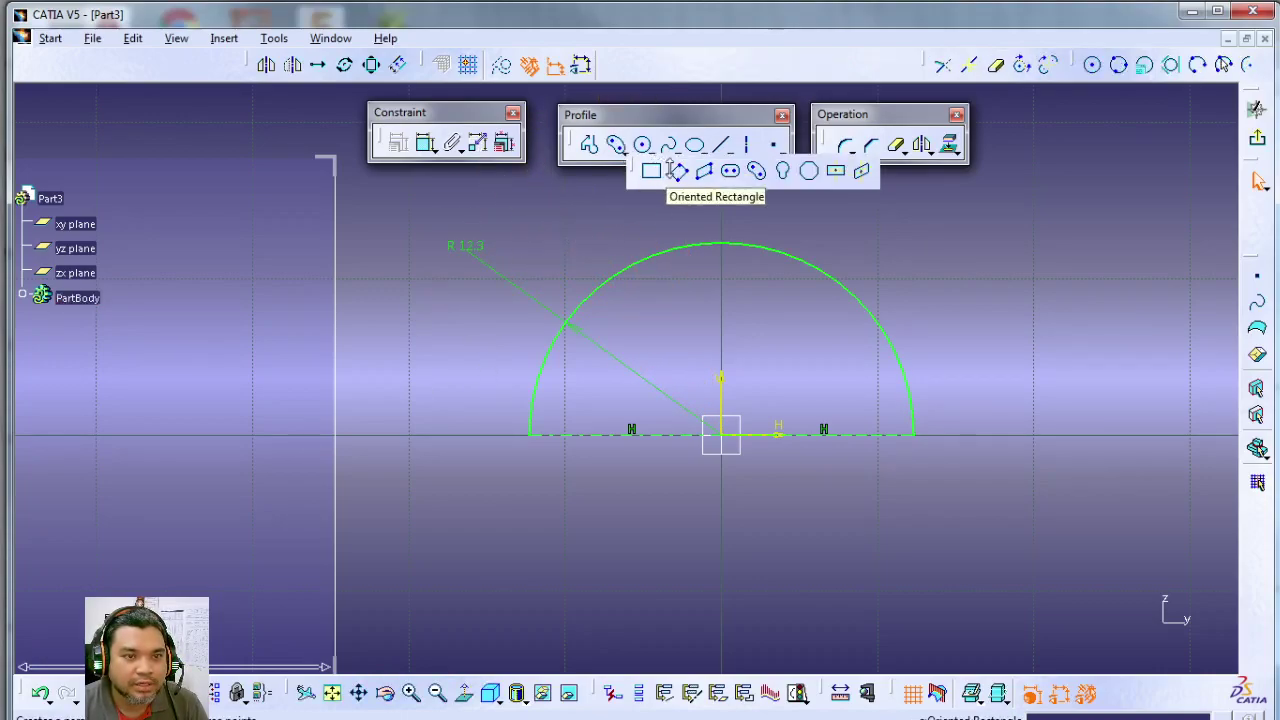
click(757, 171)
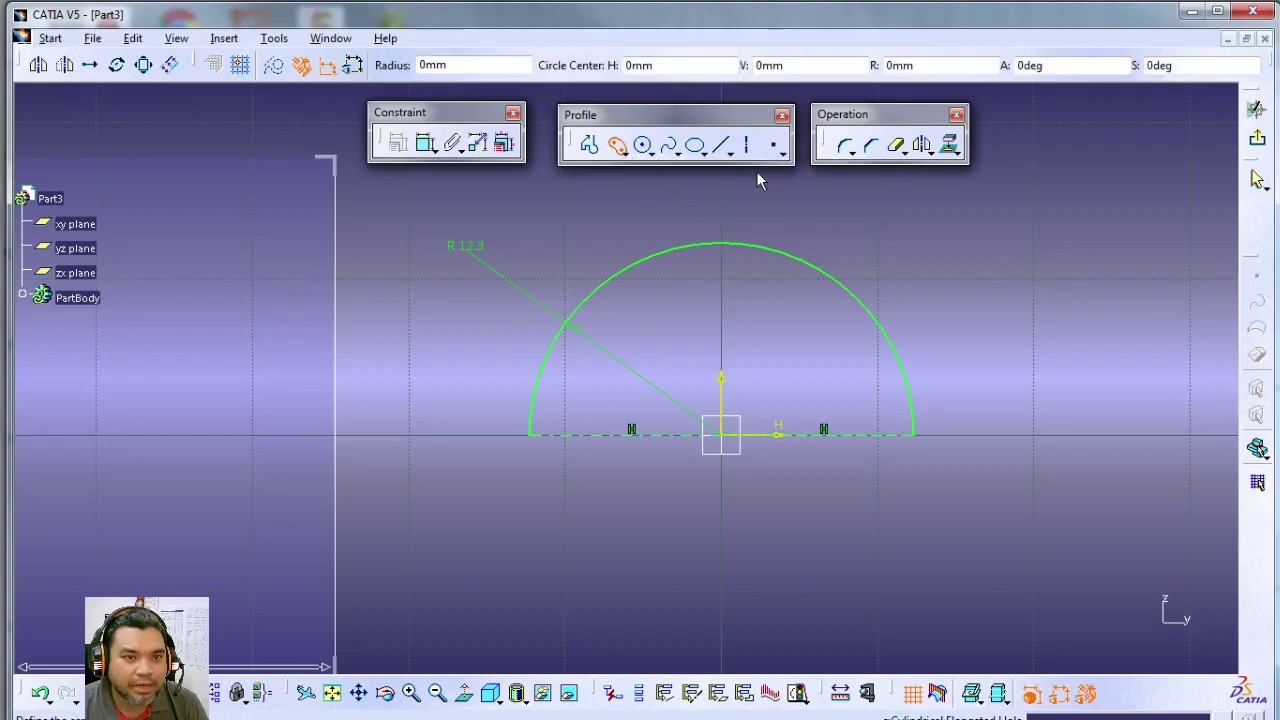
click(730, 436)
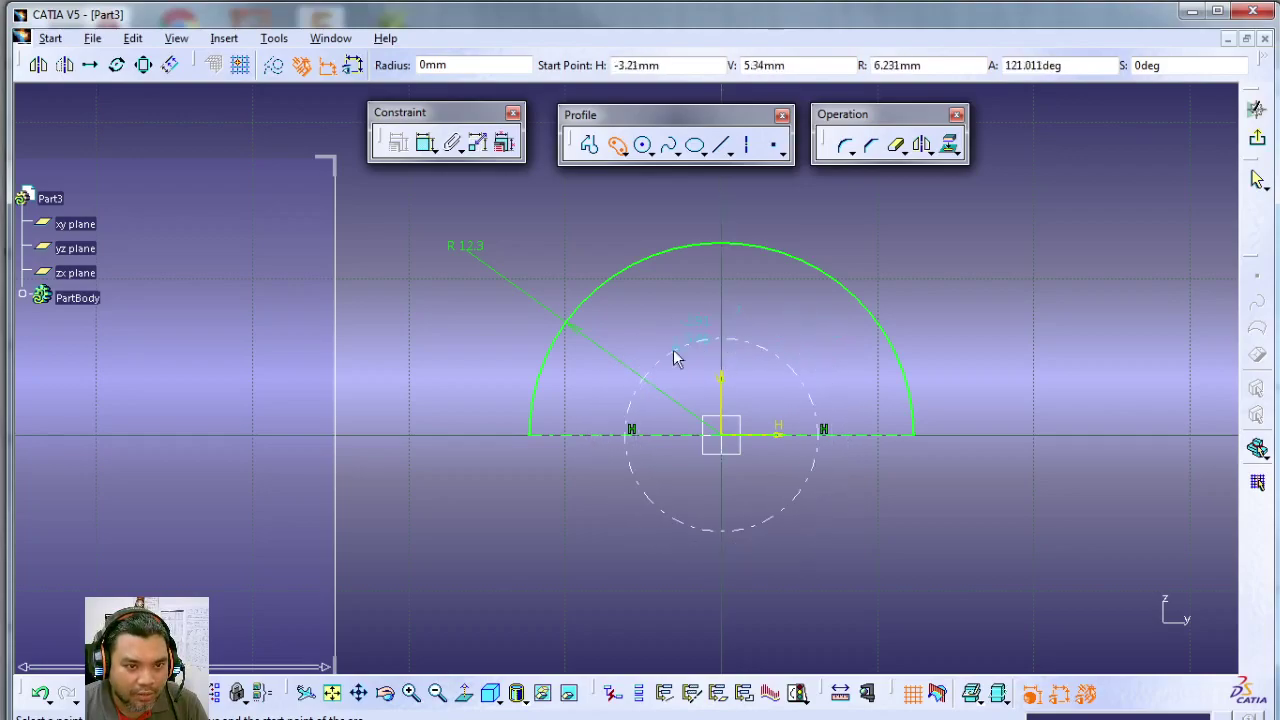
click(622, 347)
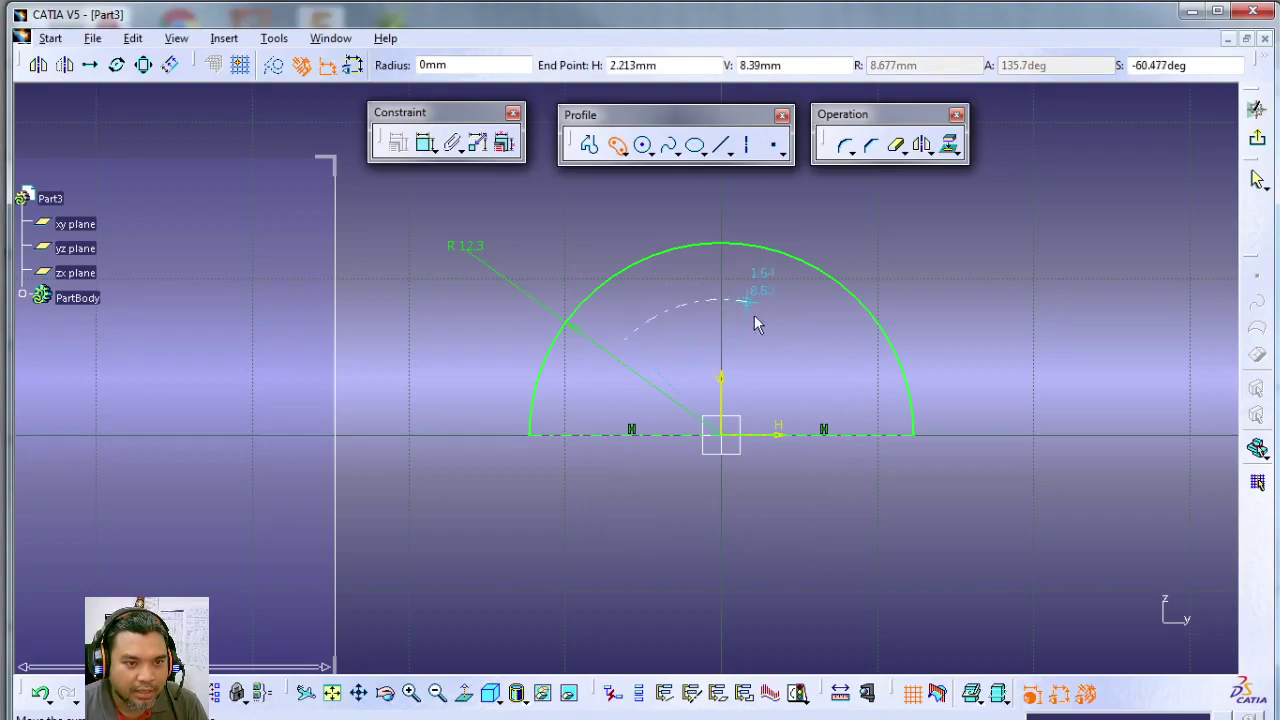
click(824, 358)
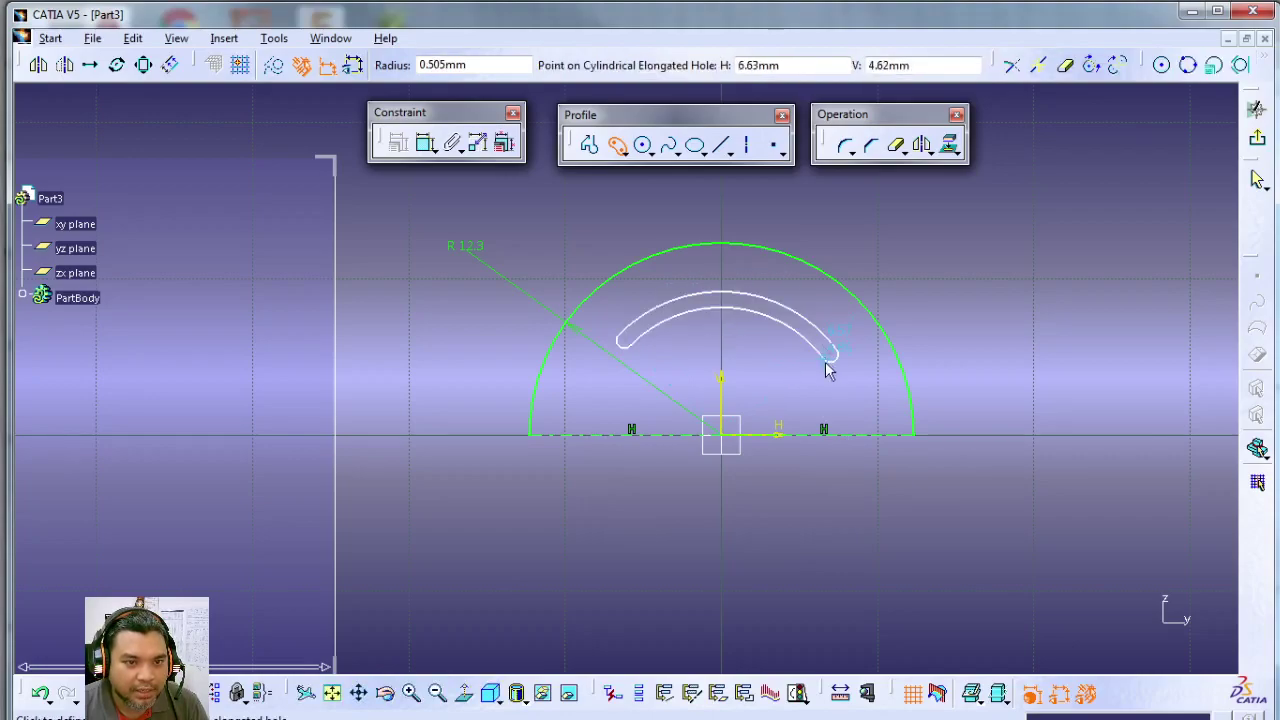
click(824, 381)
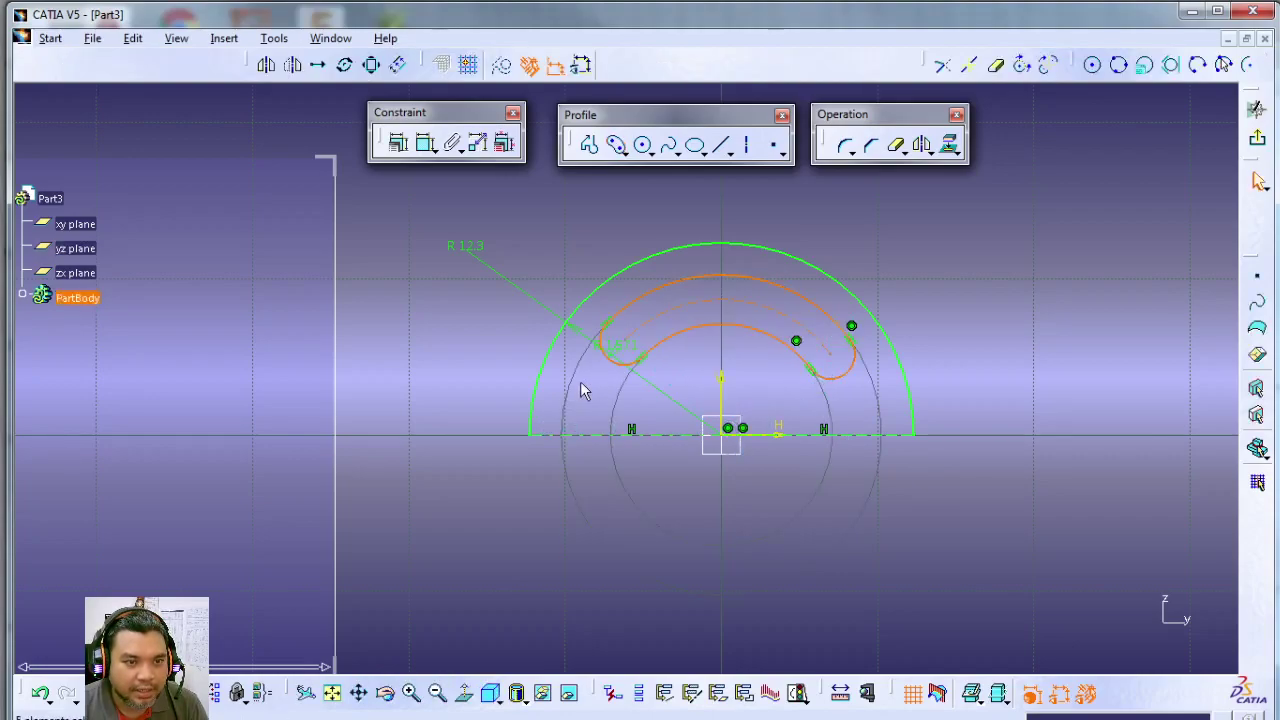
click(400, 378)
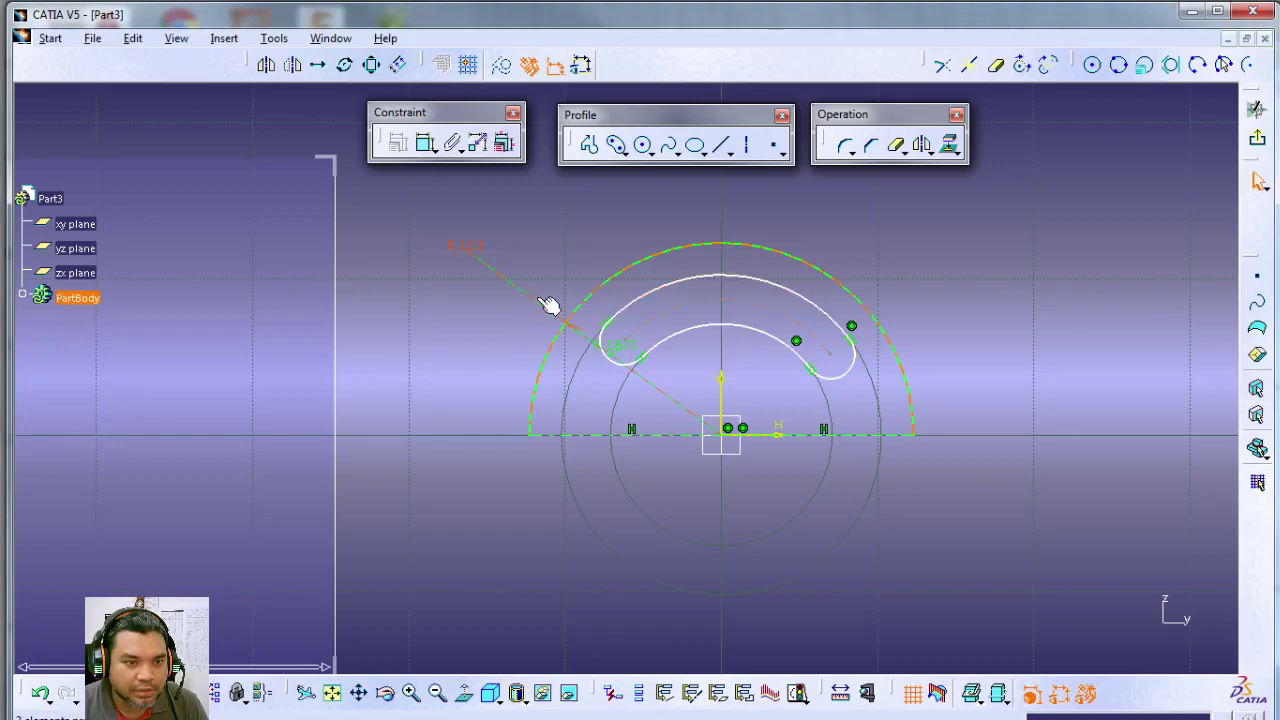
Set the end radius of the curved slot to 0.9 mm.
double_click(620, 346)
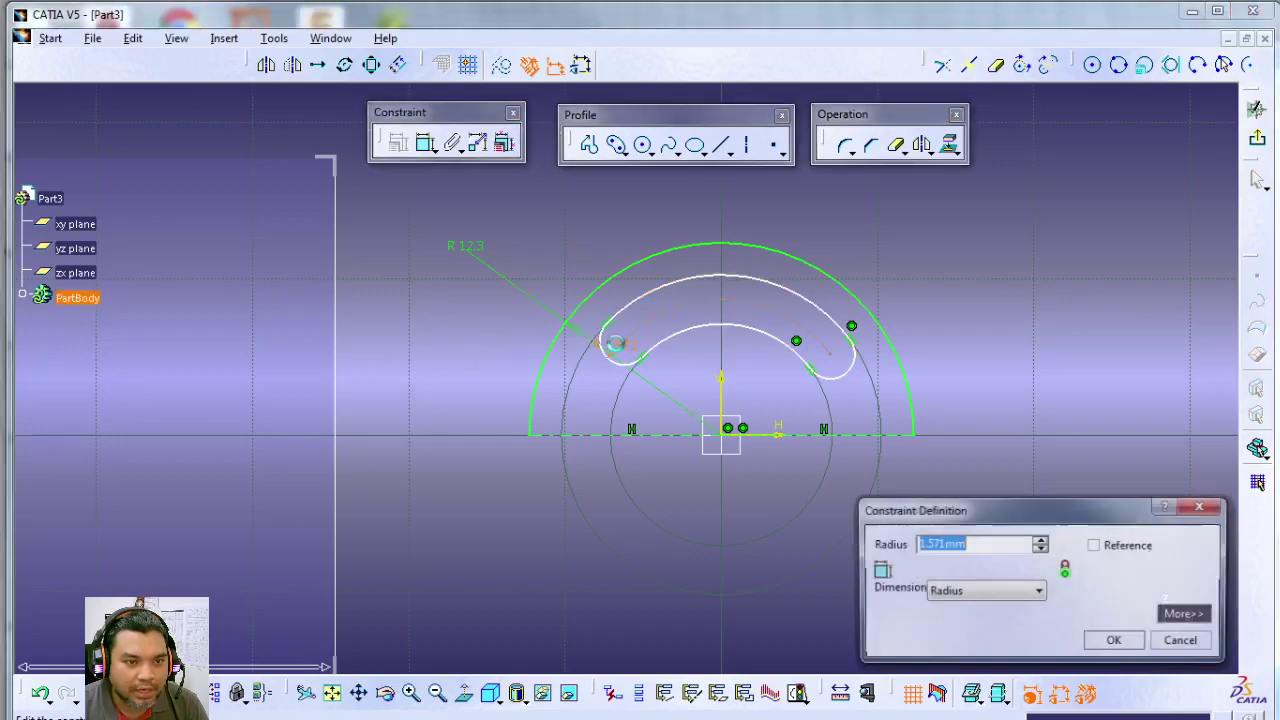
text(0.9)
key(Return)
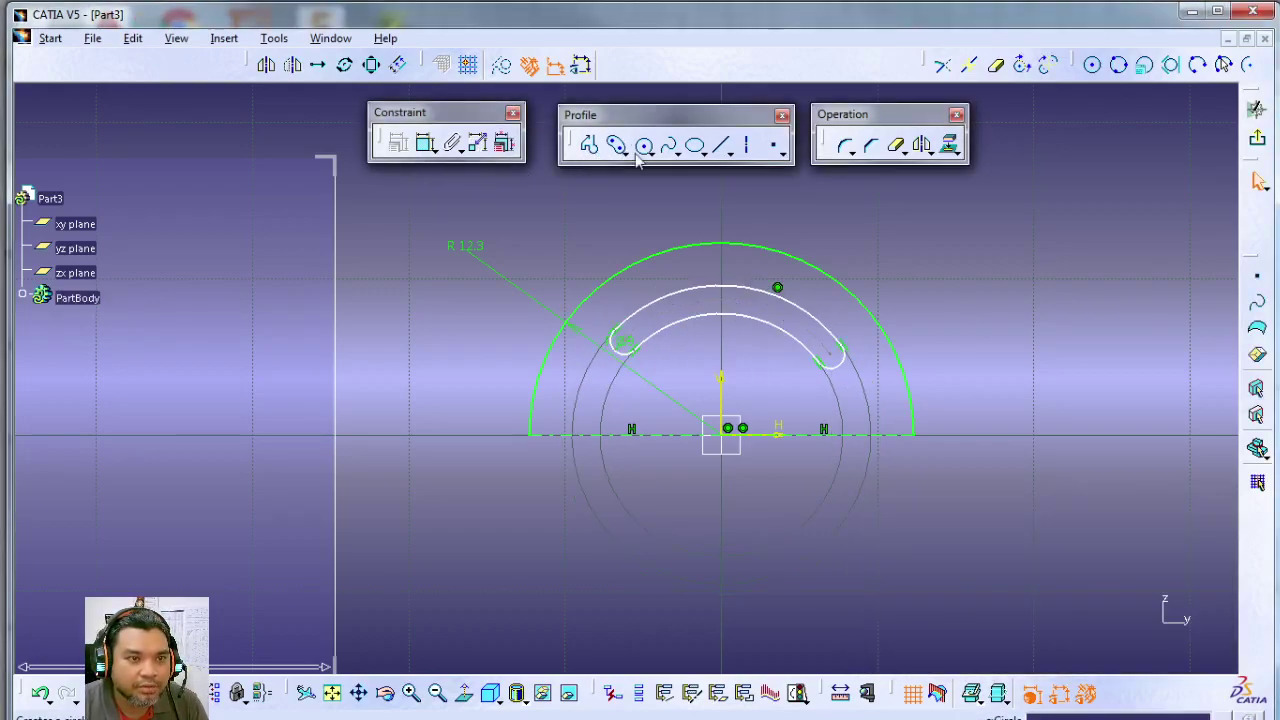
Dimension the curved slot's centreline arc and set its radius to 4.1 mm.
click(431, 150)
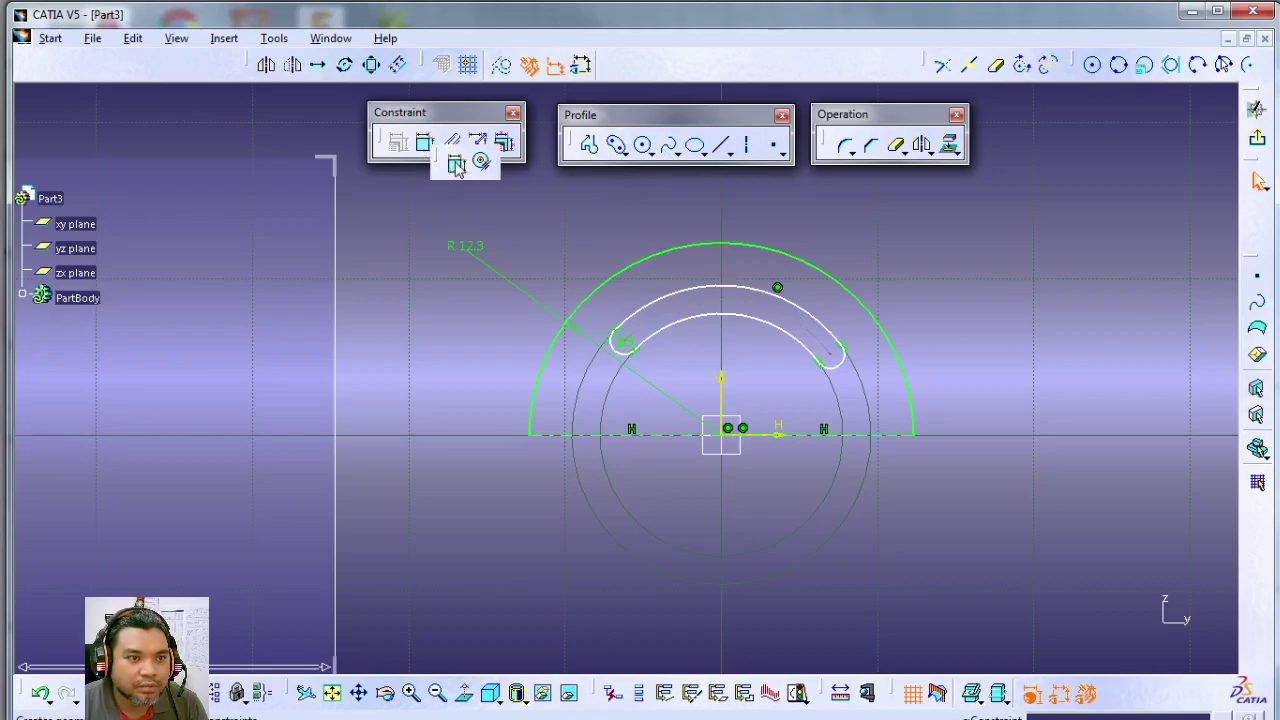
click(455, 165)
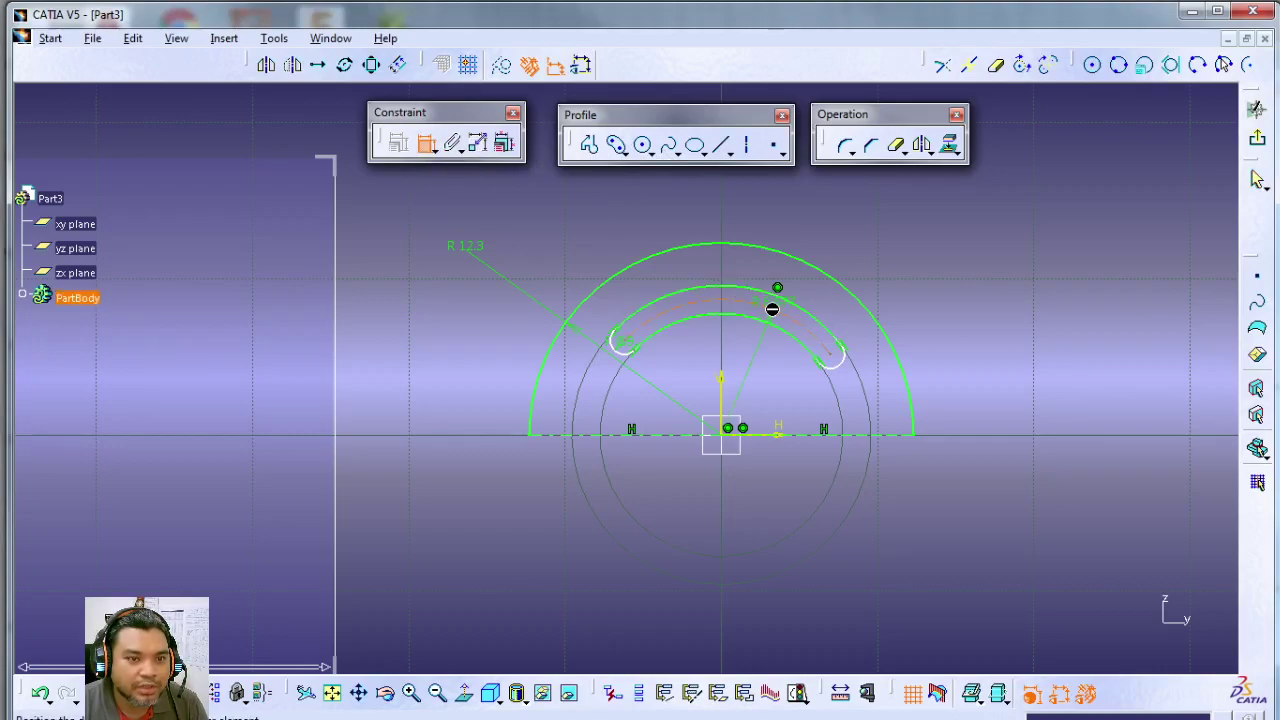
double_click(962, 262)
text(4.5)
key(Return)
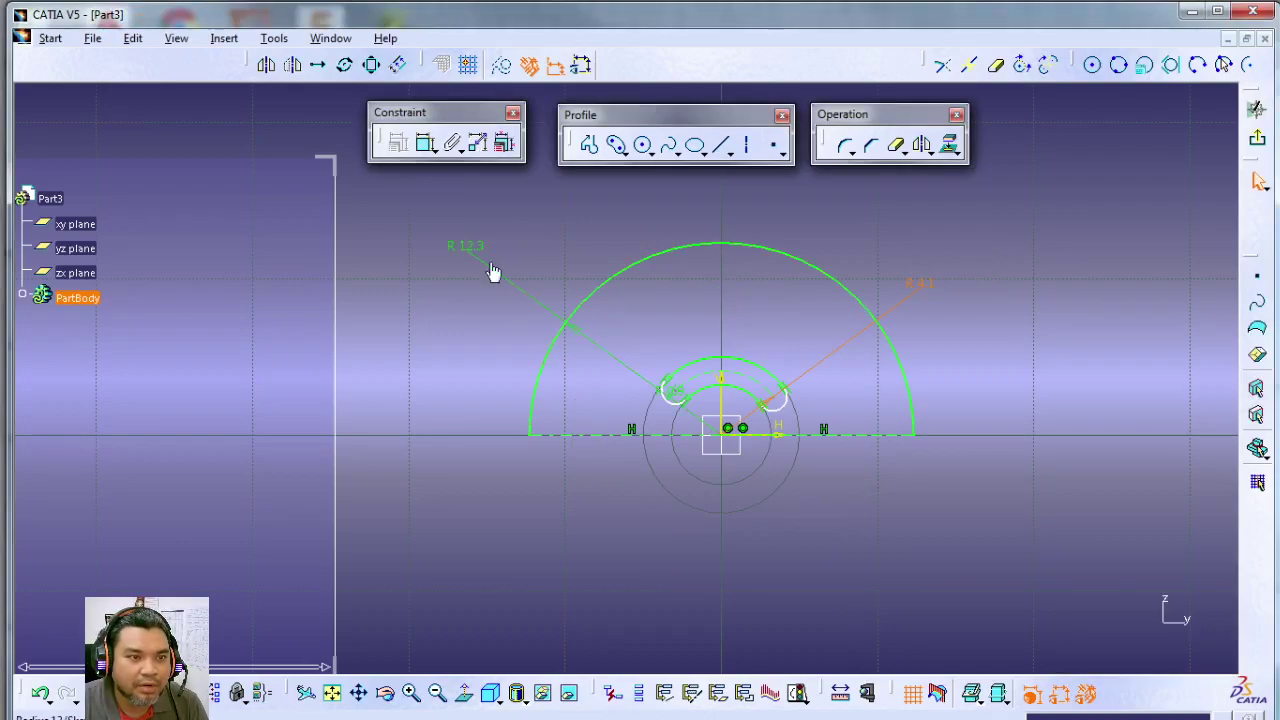
Switch the outer semicircle's radius dimension to a diameter and set it to 12.3 mm.
double_click(460, 248)
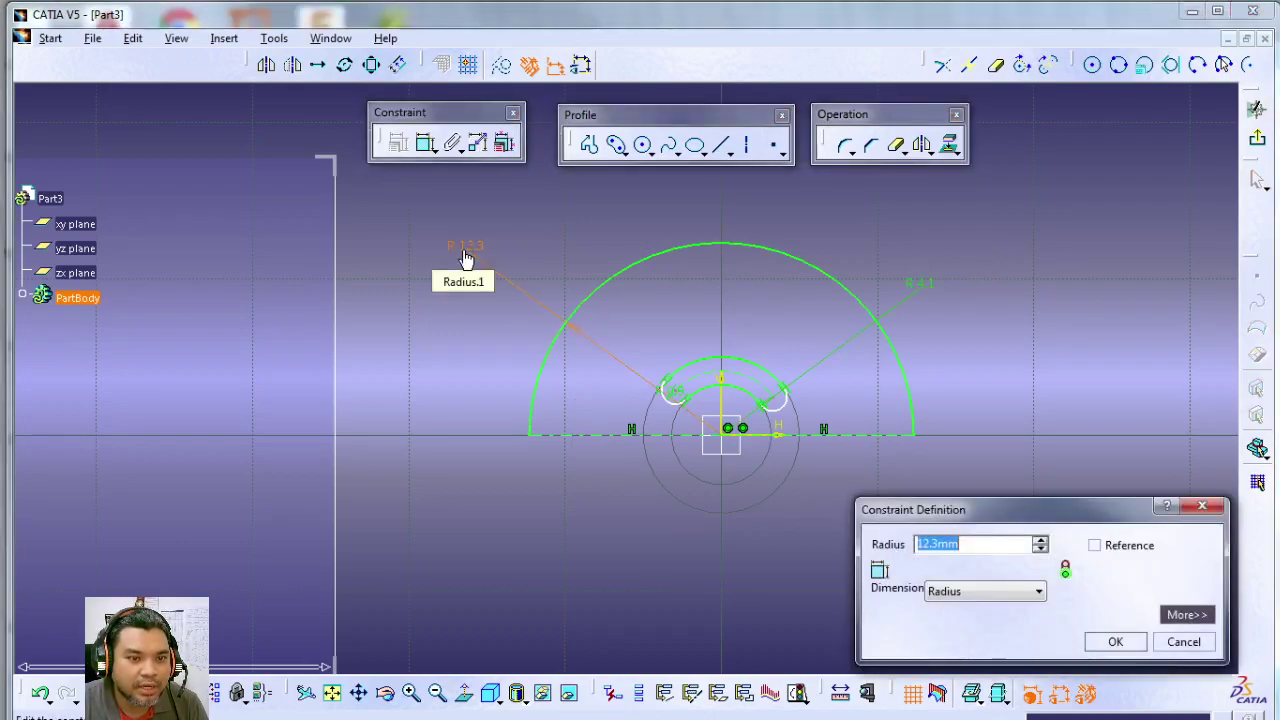
click(955, 591)
click(963, 623)
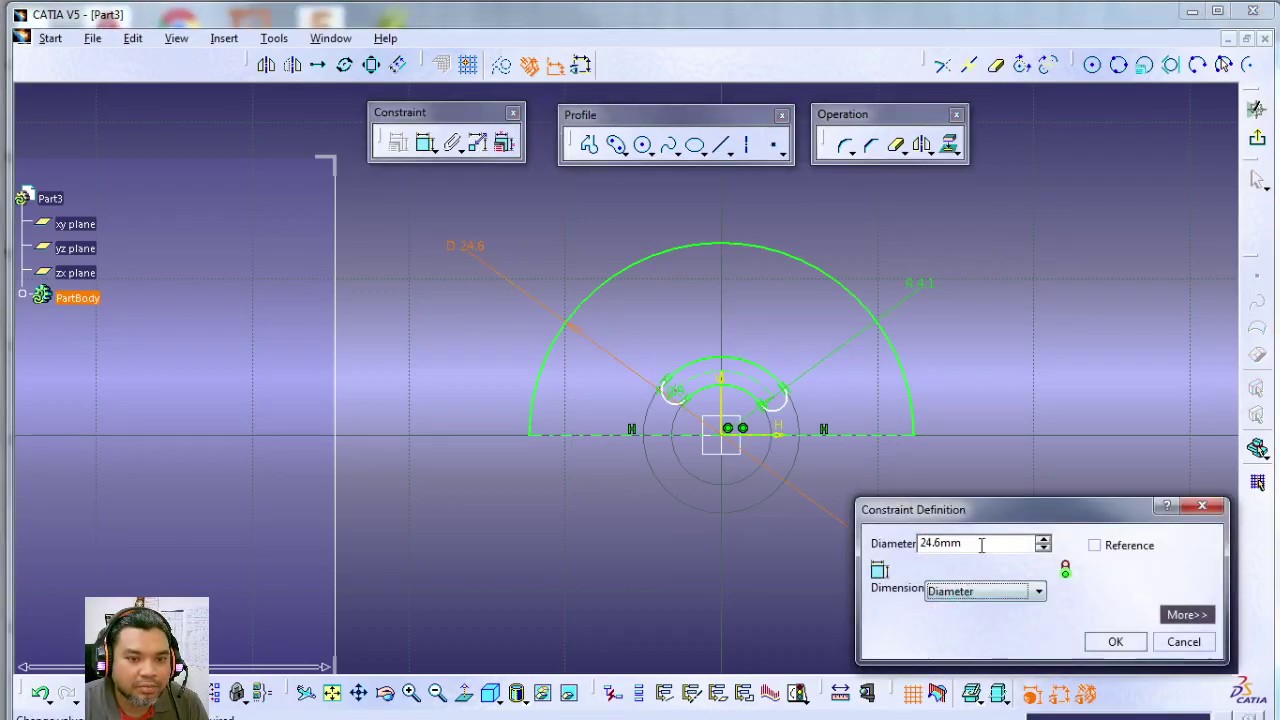
text(12)
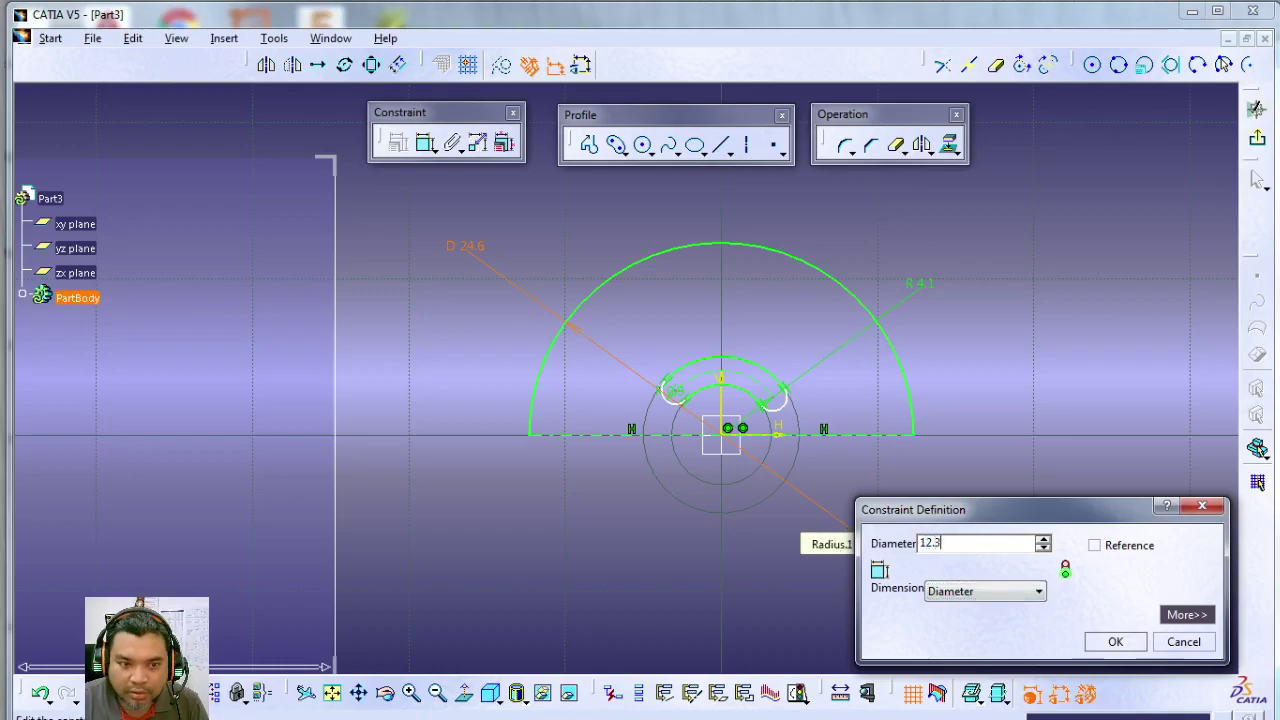
text(.3)
key(Return)
Reposition the outer semicircle's diameter dimension and the slot centreline's radius dimension just outside the outer arc.
middle_drag(601, 445, 627, 329)
mouse_move(1018, 506)
middle_down()
mouse_move(1011, 571)
mouse_move(1042, 575)
middle_up()
drag(380, 213, 423, 249)
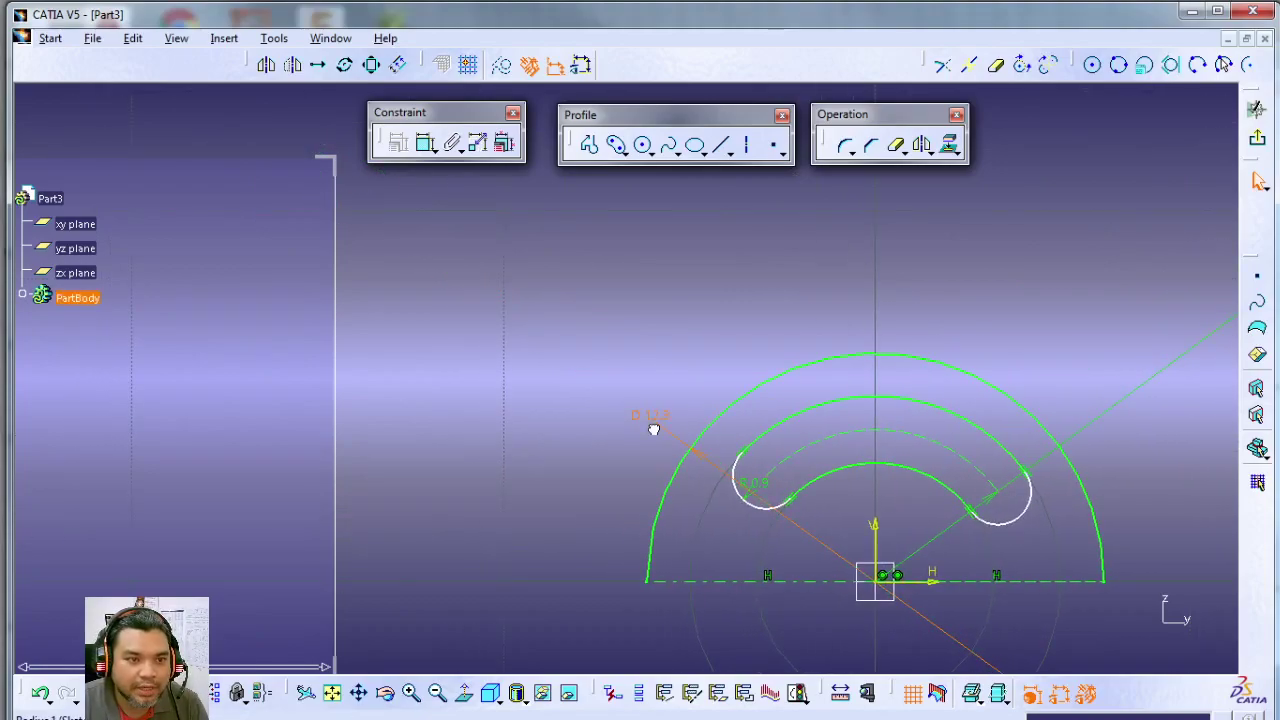
middle_drag(552, 422, 374, 360)
drag(1171, 177, 935, 297)
click(868, 300)
mouse_move(857, 283)
middle_down()
mouse_move(909, 297)
mouse_move(925, 258)
middle_up()
middle_drag(1020, 305, 1003, 278)
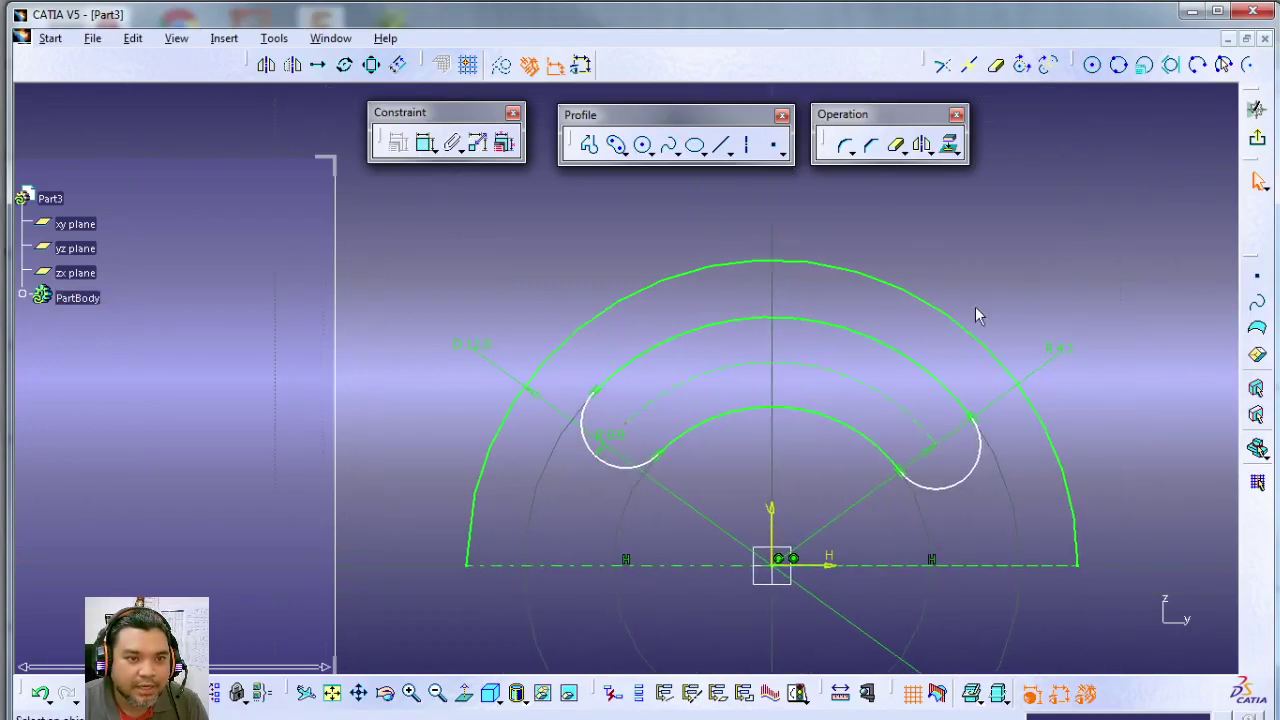
Draw two axis lines, one from the centre of each curved slot end to the origin.
click(747, 146)
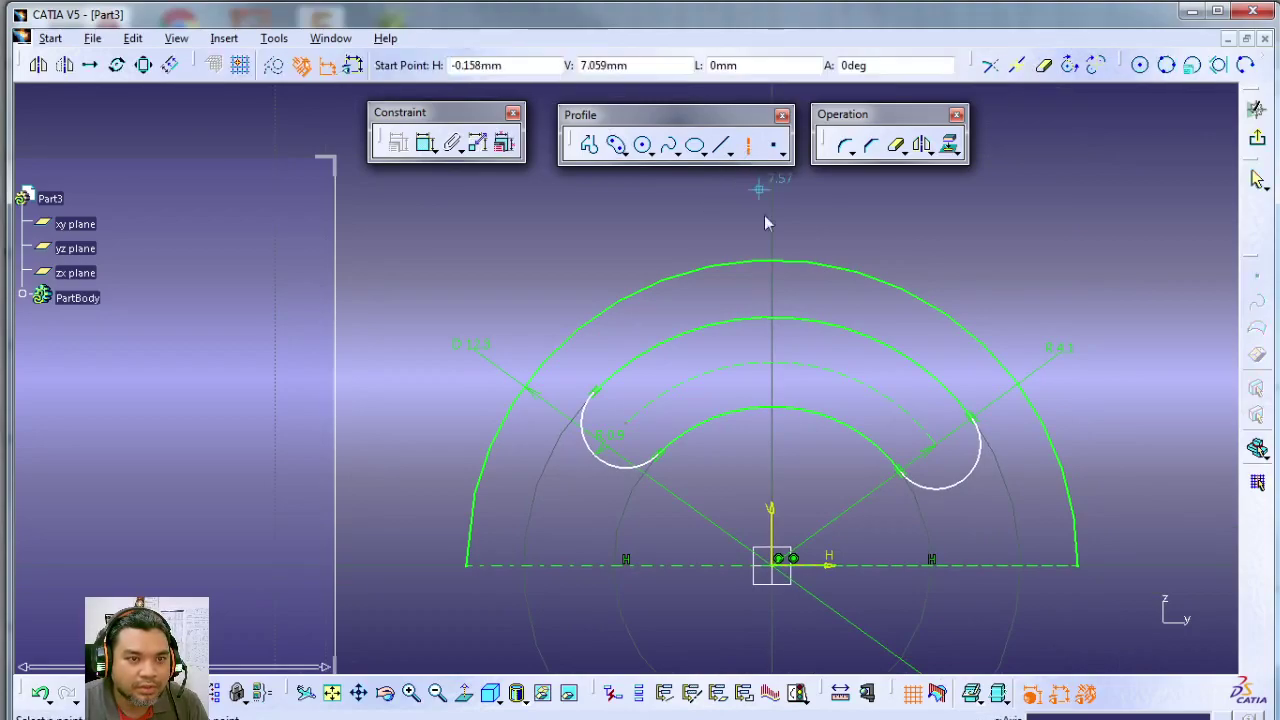
click(945, 445)
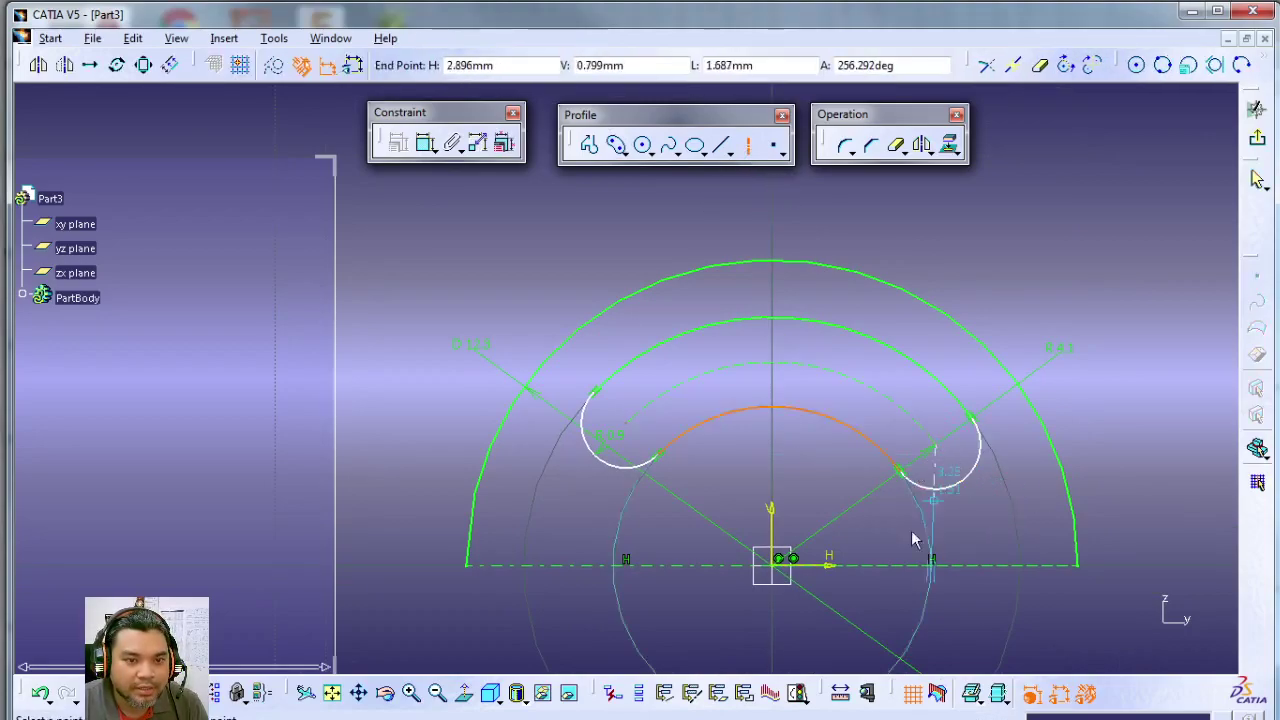
click(780, 574)
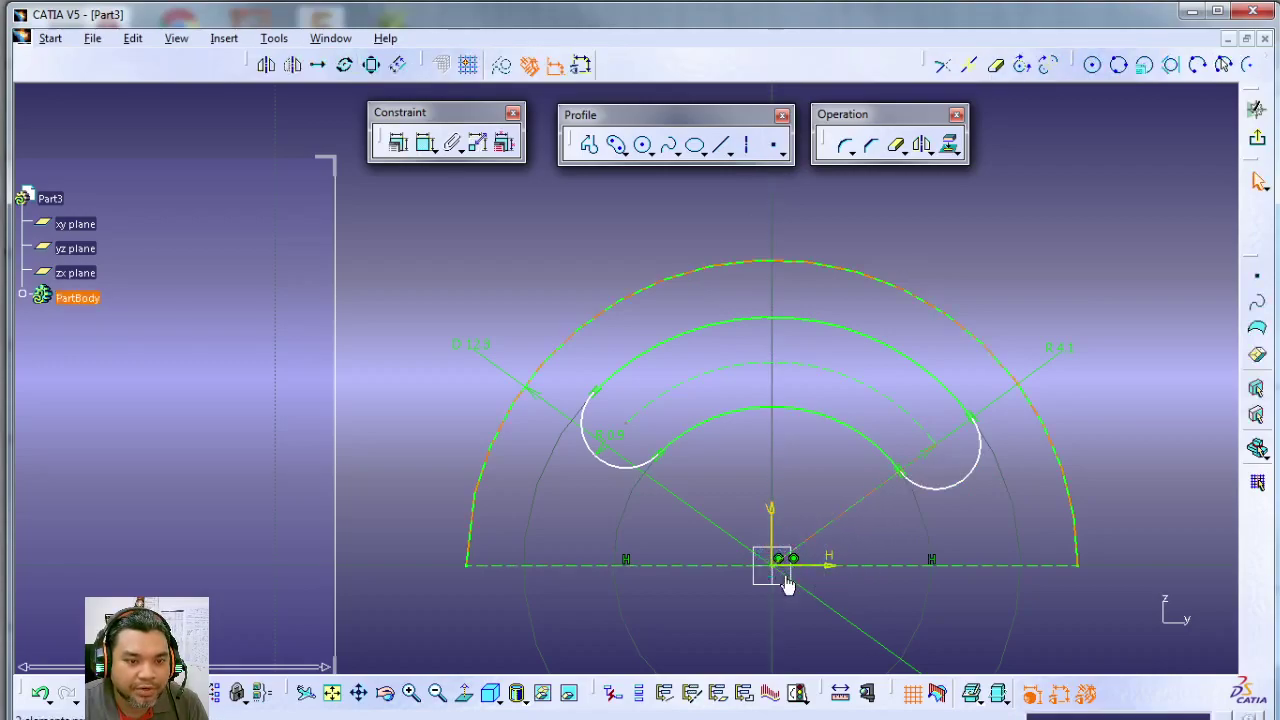
click(746, 145)
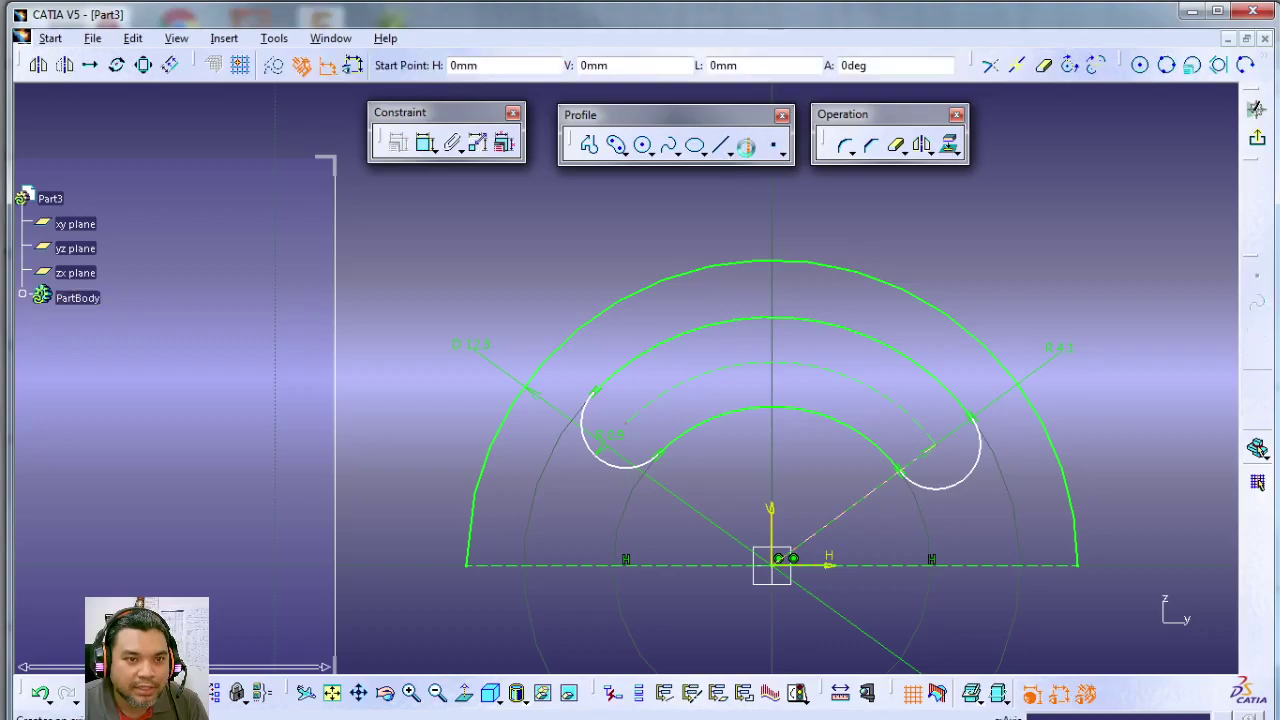
click(637, 430)
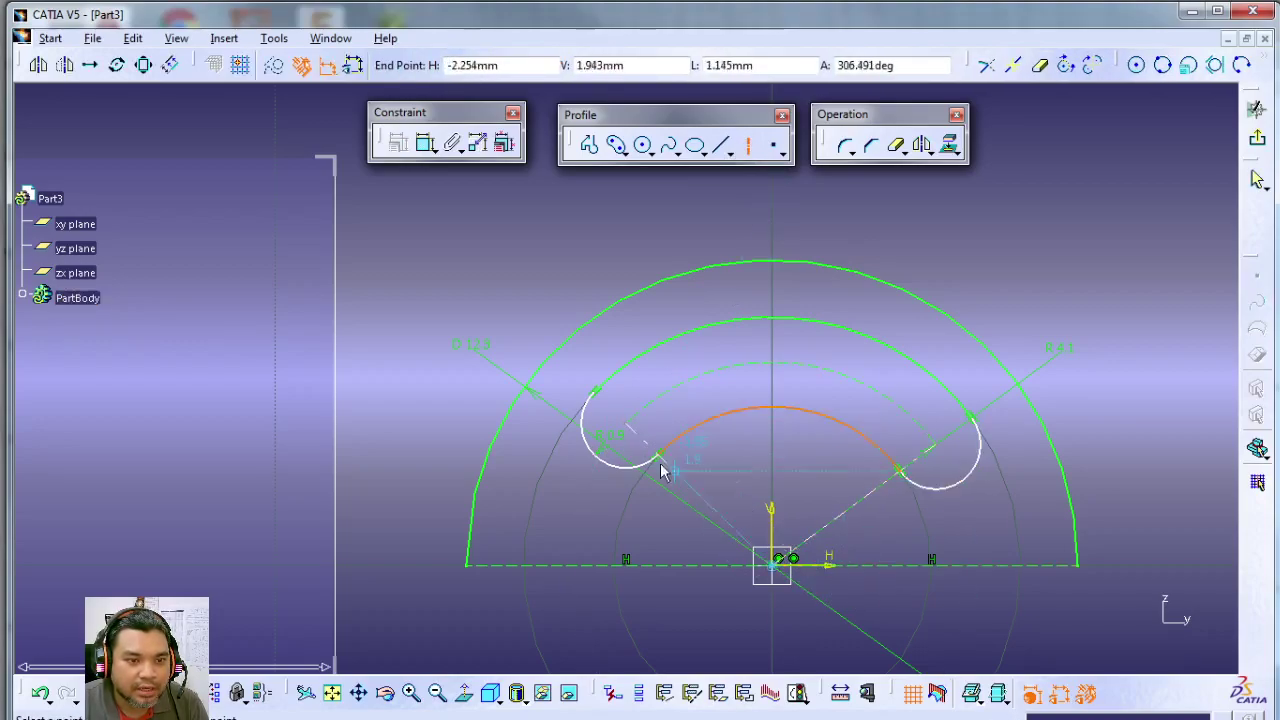
click(785, 568)
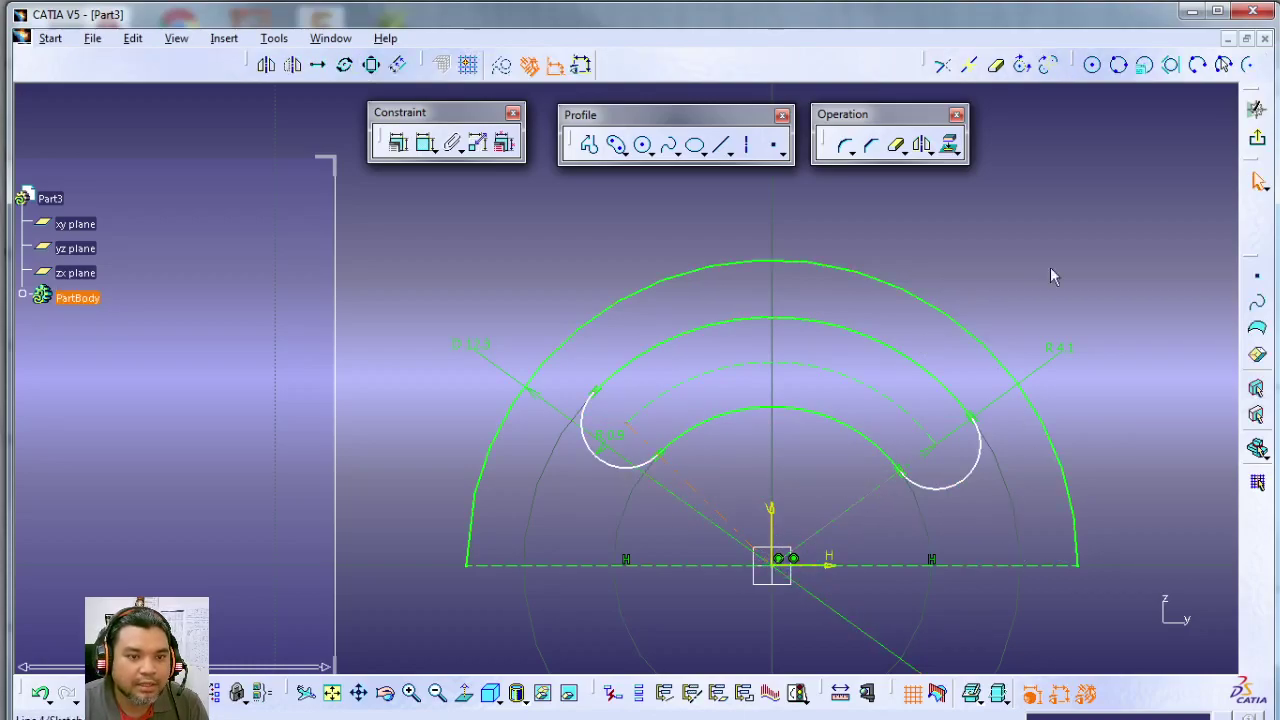
click(1018, 259)
Dimension the angle between the two slot axis lines and set it to 120° as in the reference drawing.
key(alt+Tab)
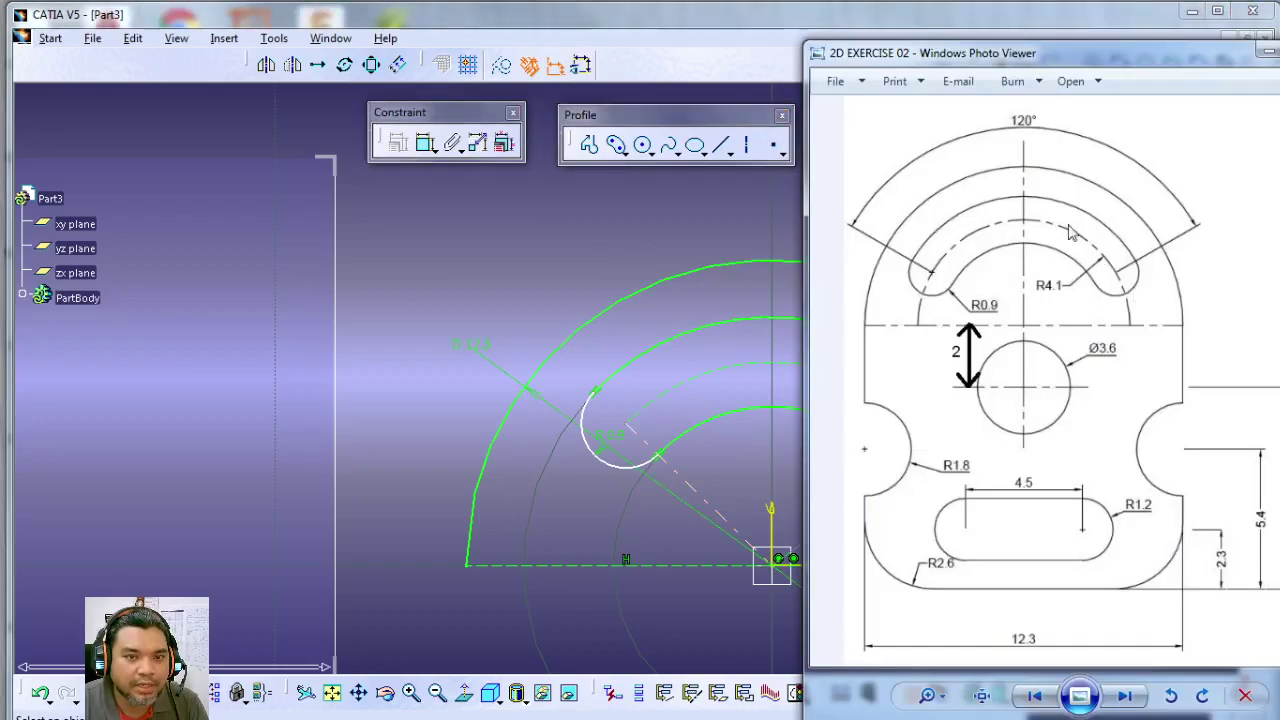
key(alt+Tab)
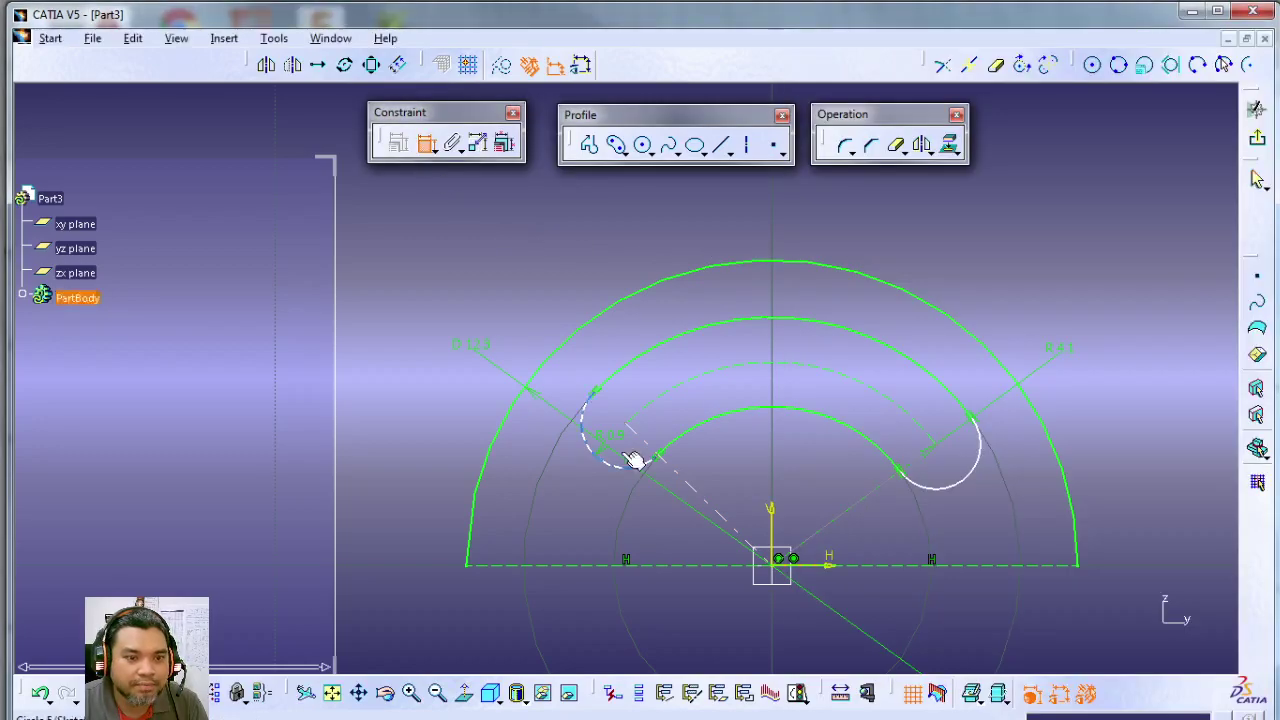
click(697, 487)
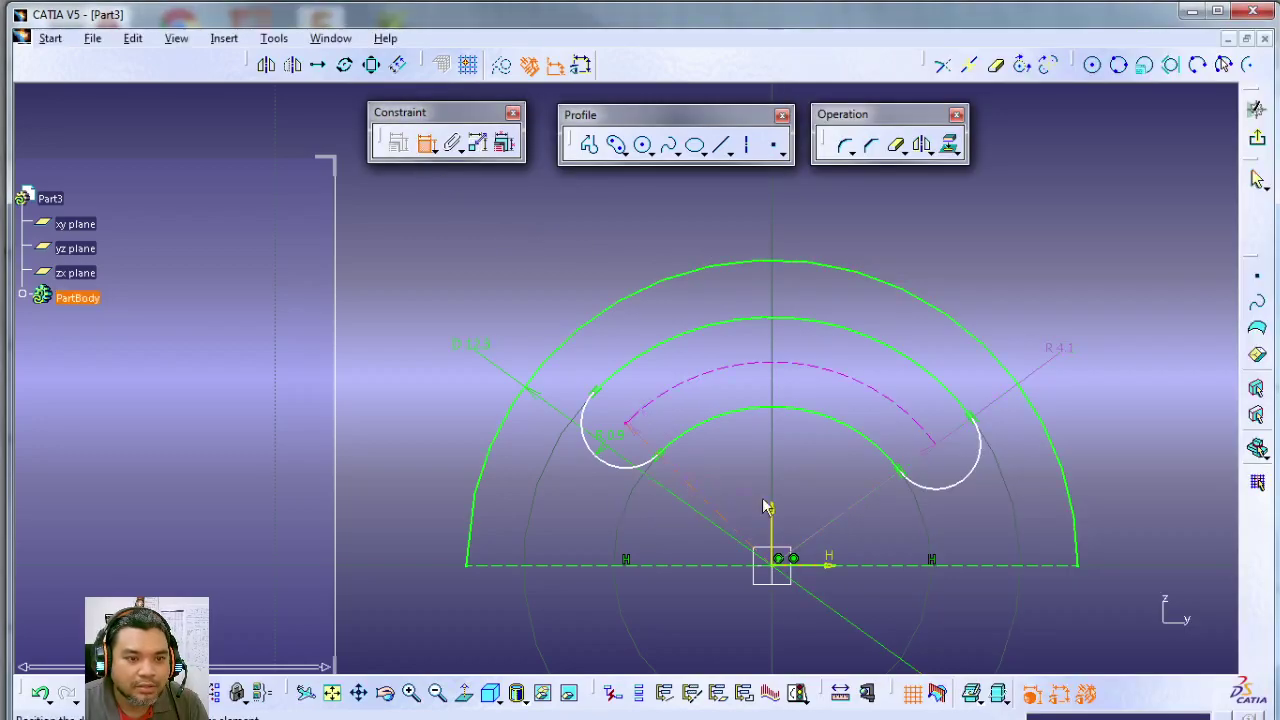
click(850, 510)
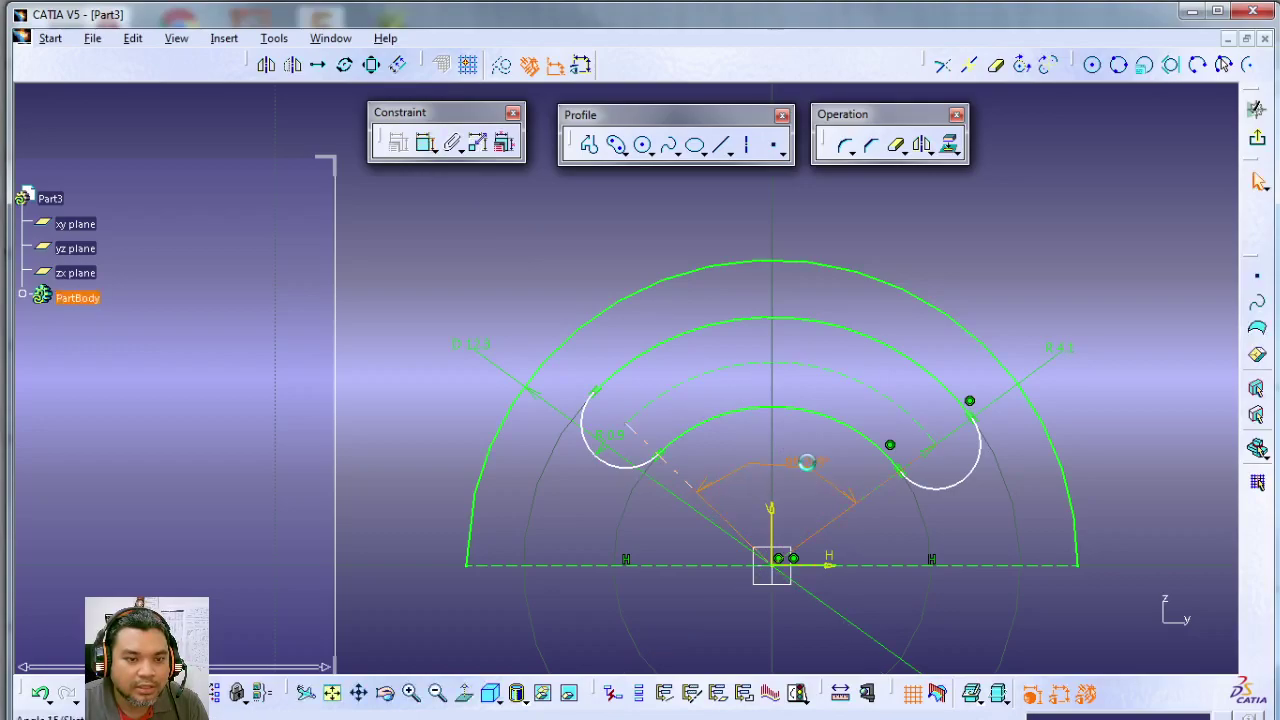
double_click(809, 466)
text(120)
key(Return)
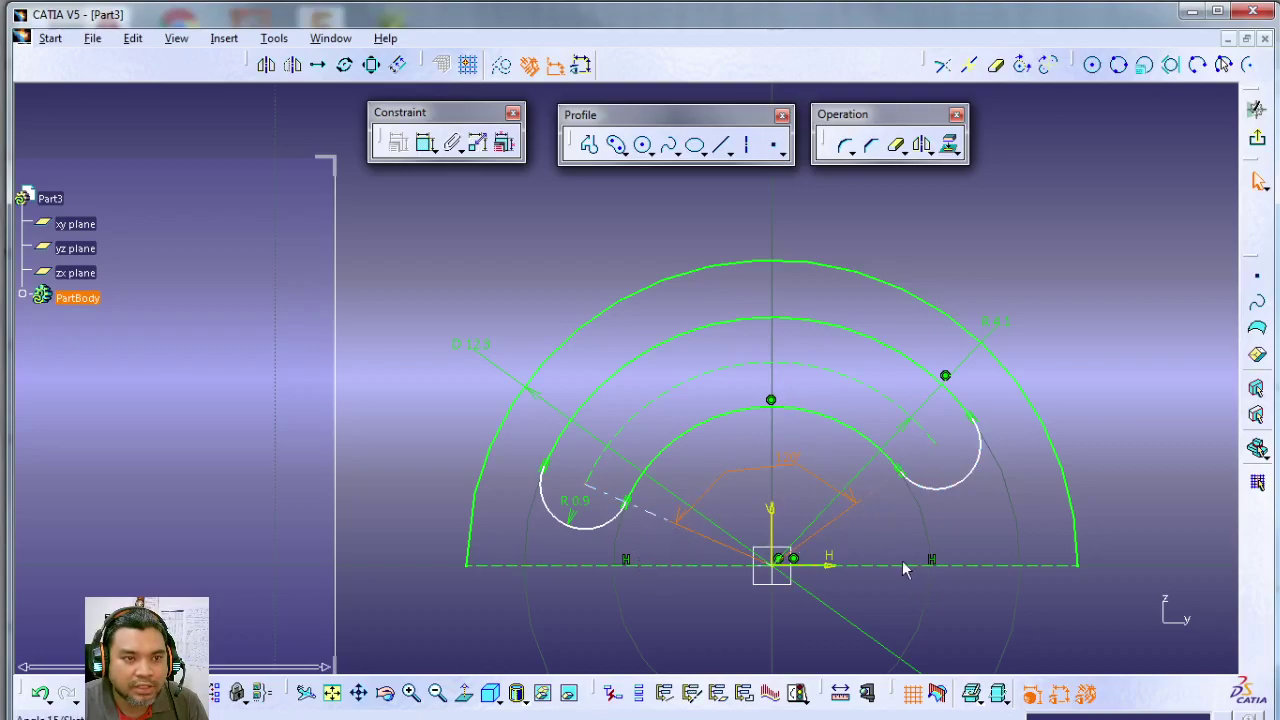
Constrain the angle between the right slot axis line and the horizontal baseline to 30°.
click(432, 149)
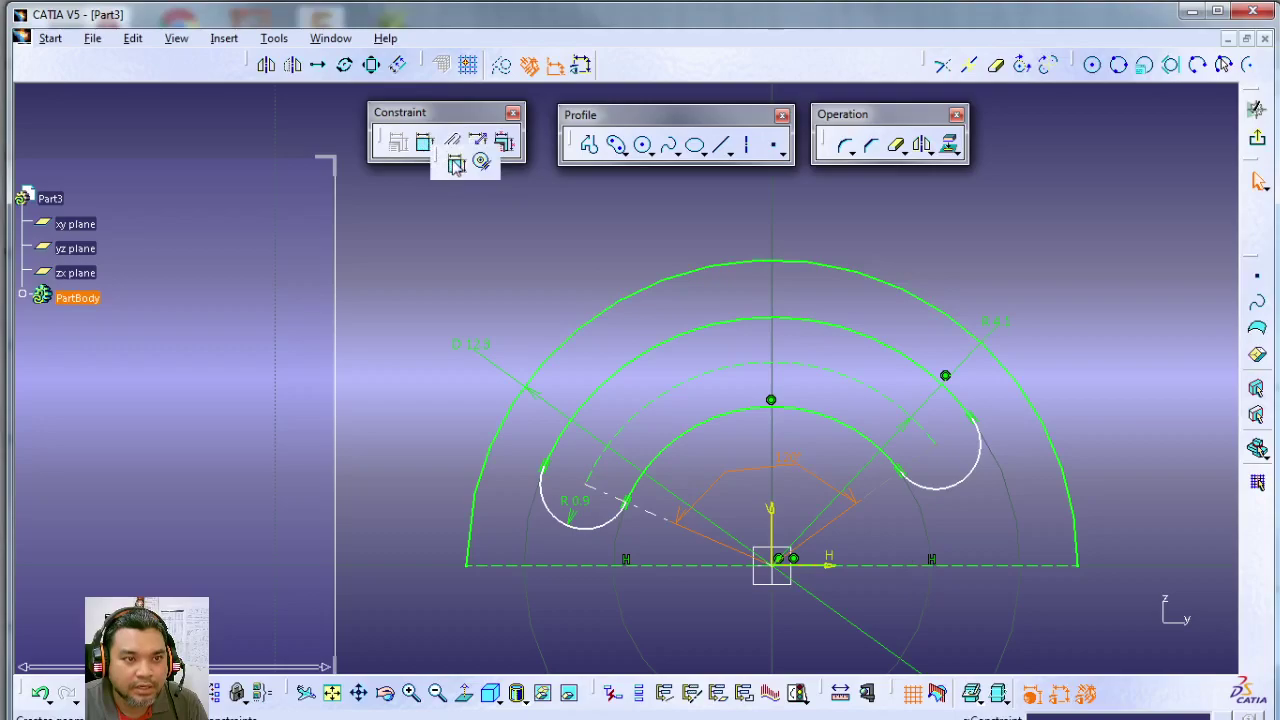
click(452, 162)
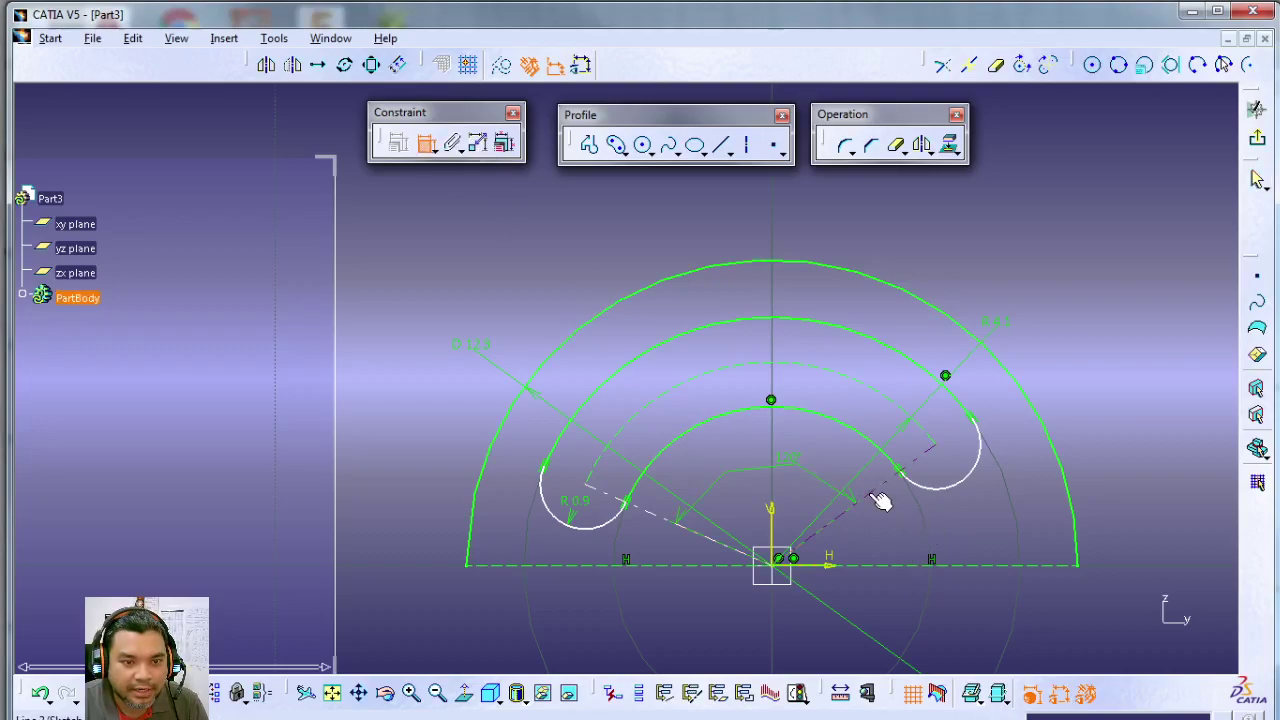
click(892, 567)
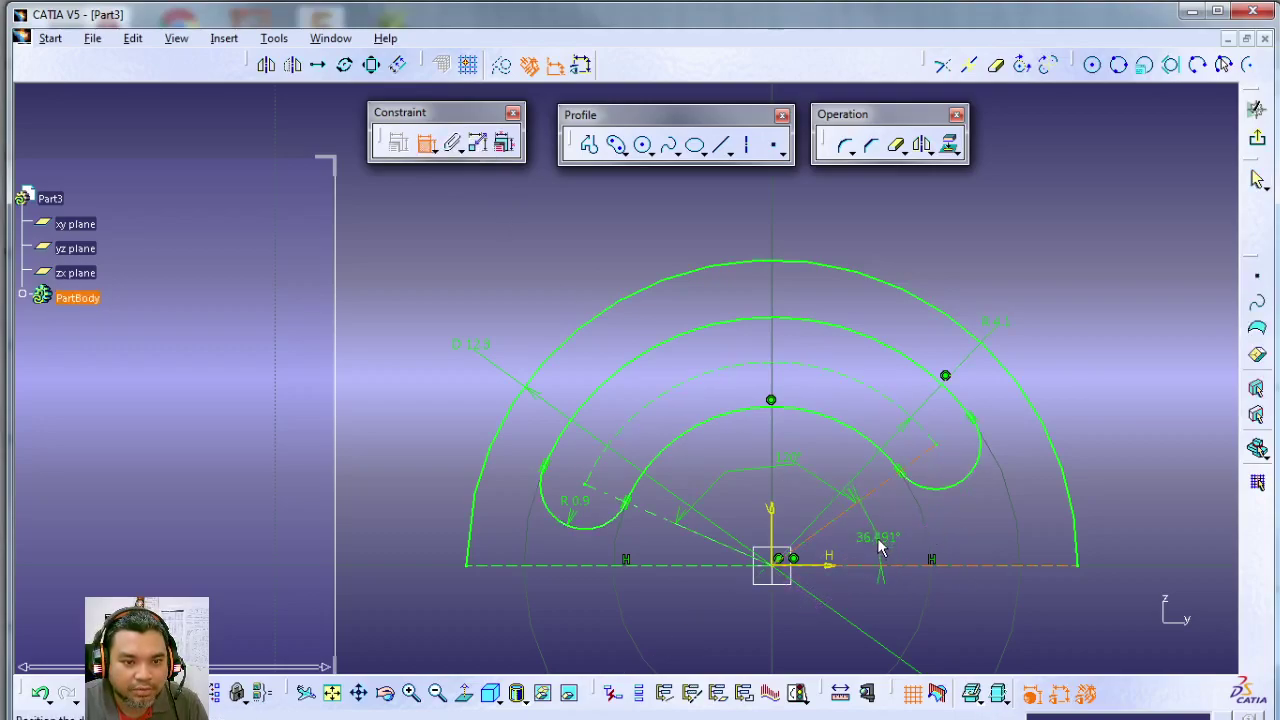
double_click(879, 533)
text(30)
key(Return)
click(882, 541)
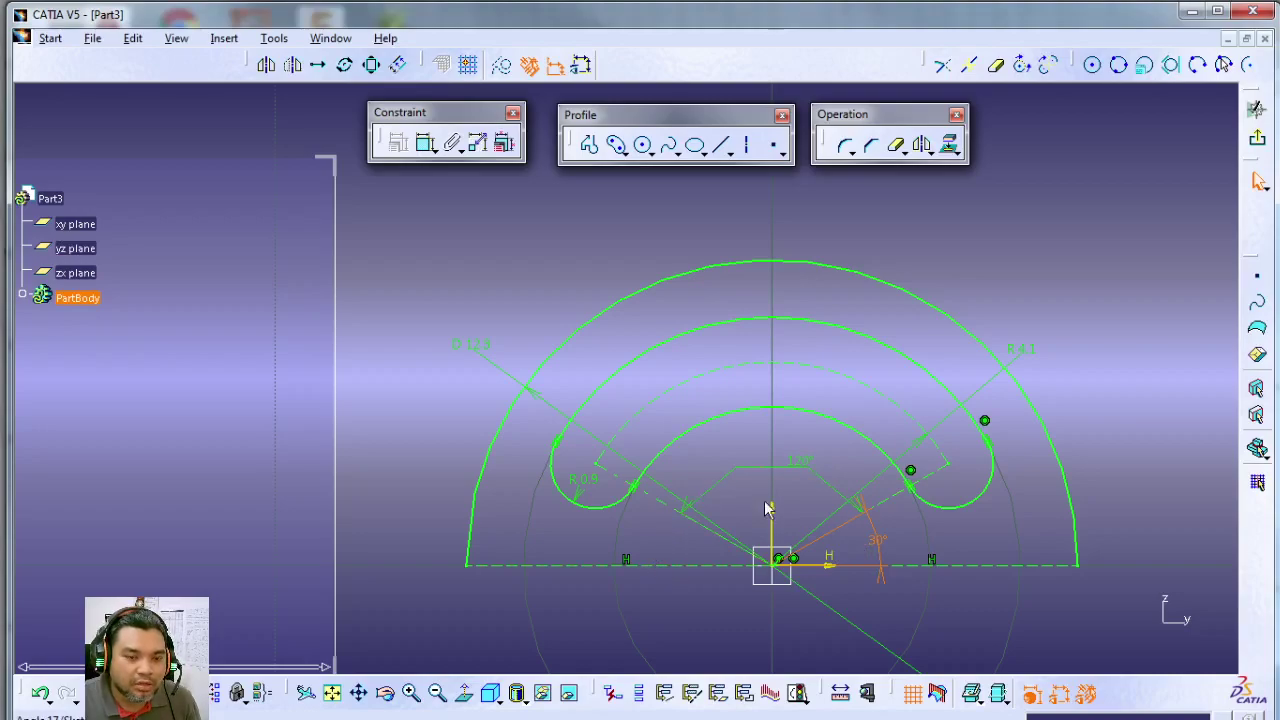
click(1112, 458)
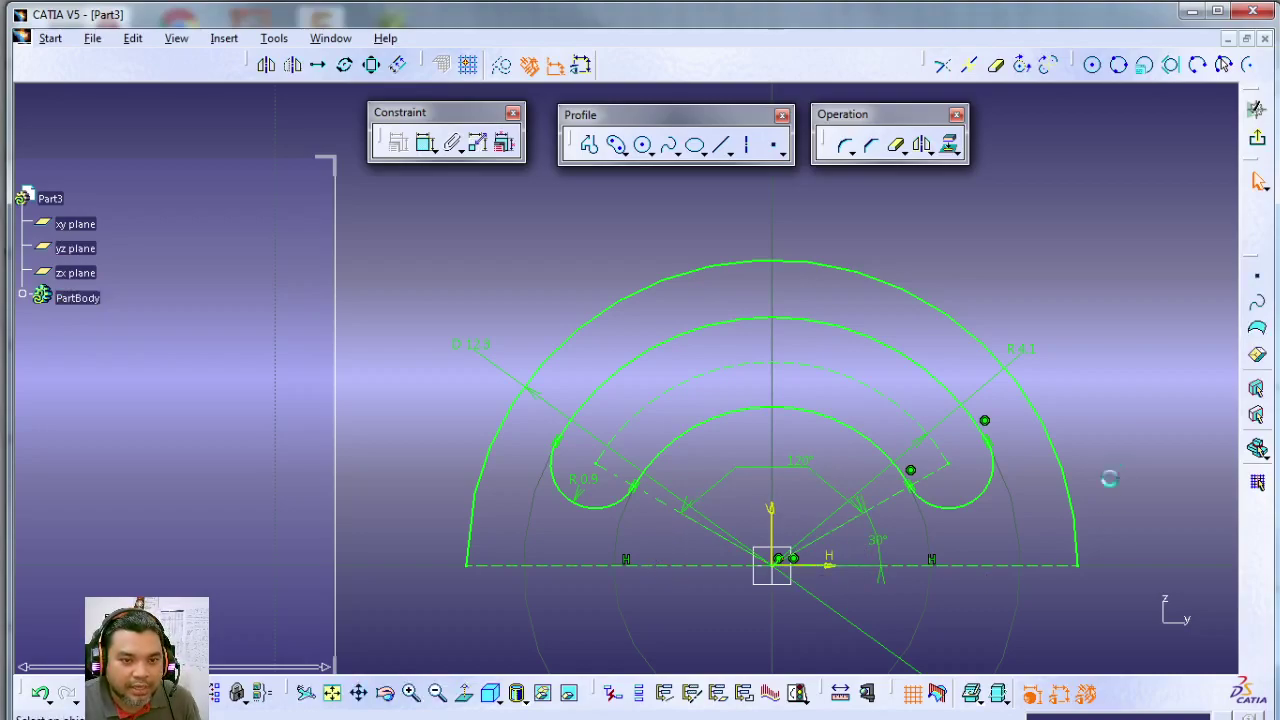
Sketch a circle about 9.7 mm in diameter, centred on the vertical axis about 2.1 mm below the origin.
mouse_move(1104, 410)
middle_down()
mouse_move(1109, 380)
mouse_move(1094, 466)
mouse_move(1003, 529)
mouse_move(1030, 471)
middle_up()
key(alt+Tab)
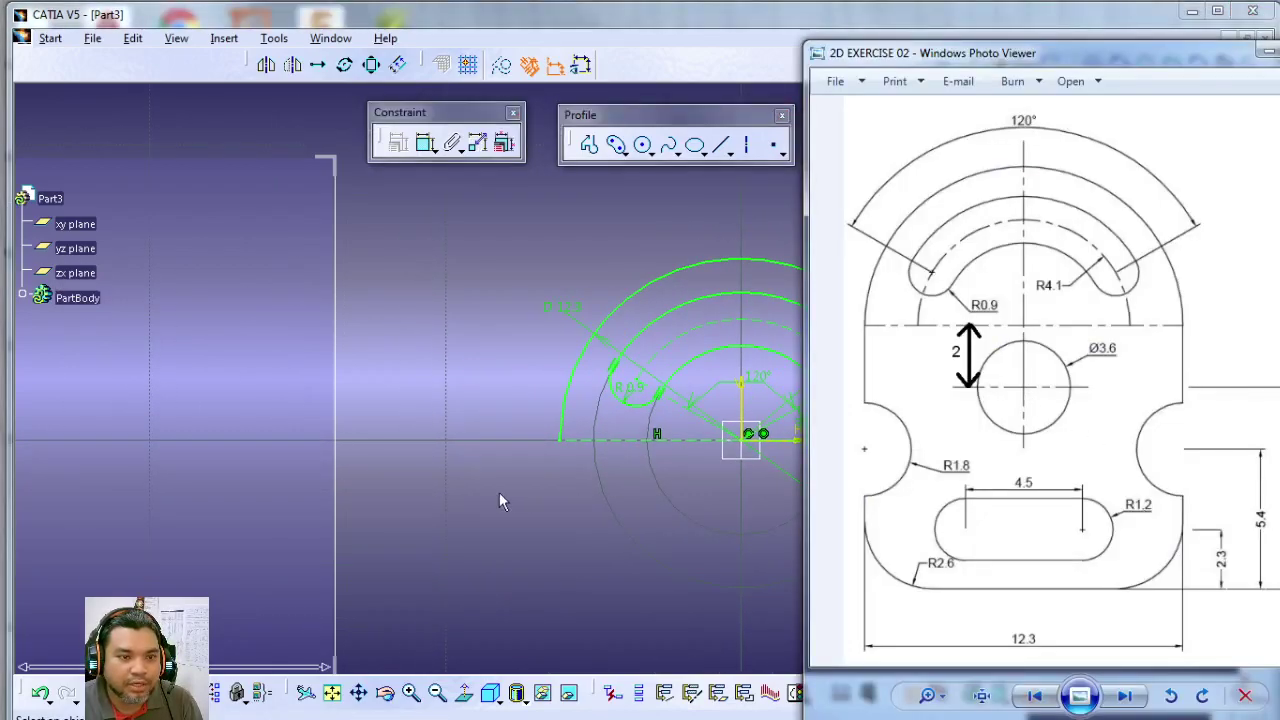
key(alt+Tab)
click(643, 145)
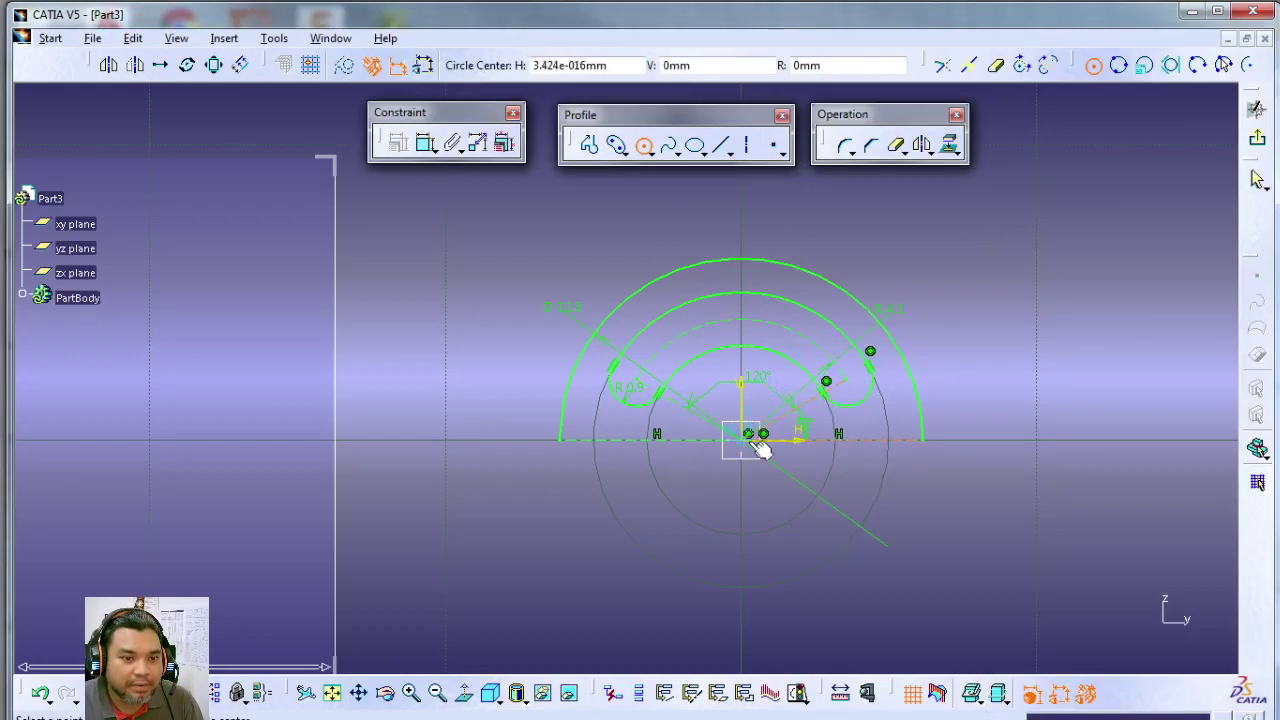
click(742, 505)
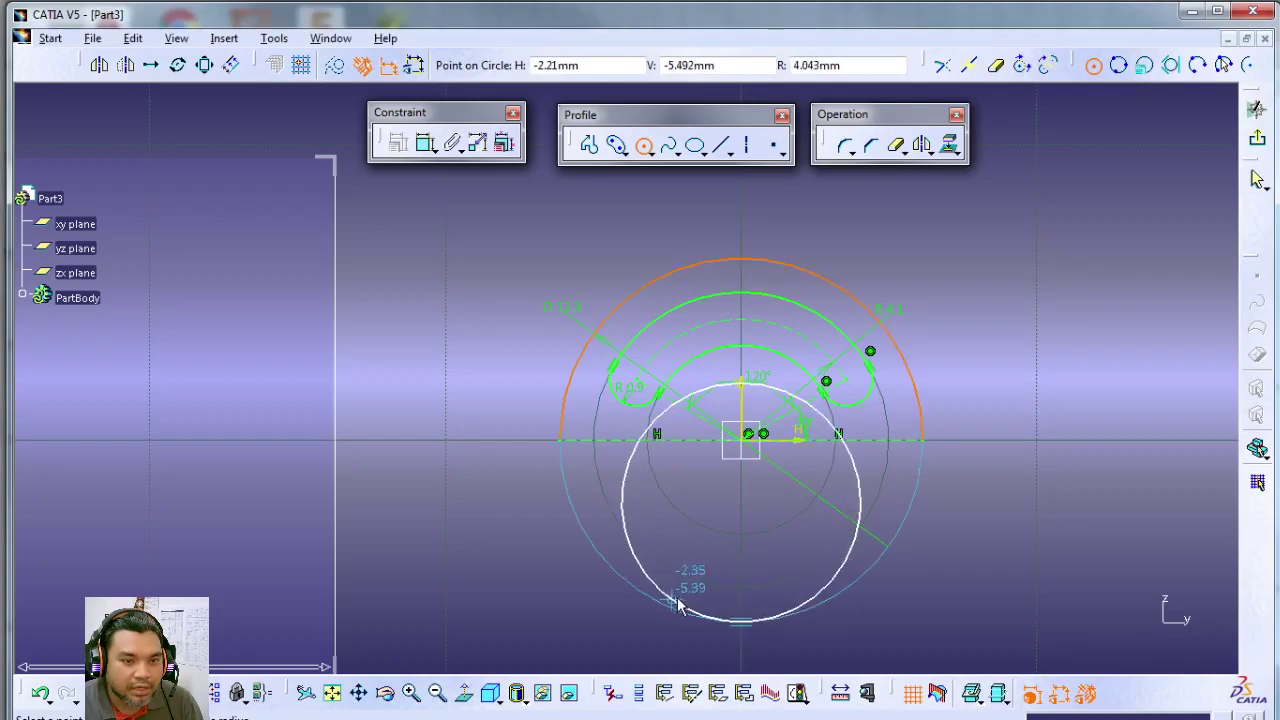
click(690, 642)
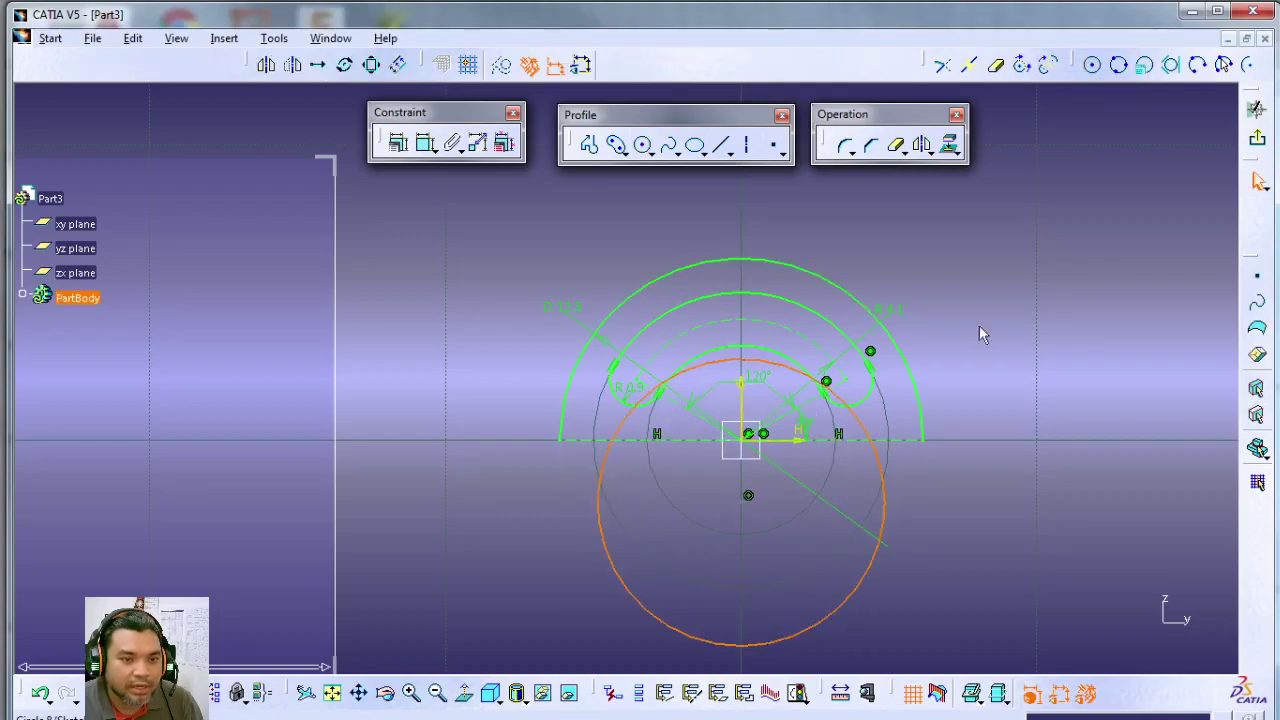
Dimension the circle below the origin and set its diameter to 3.1 mm.
click(941, 524)
double_click(938, 522)
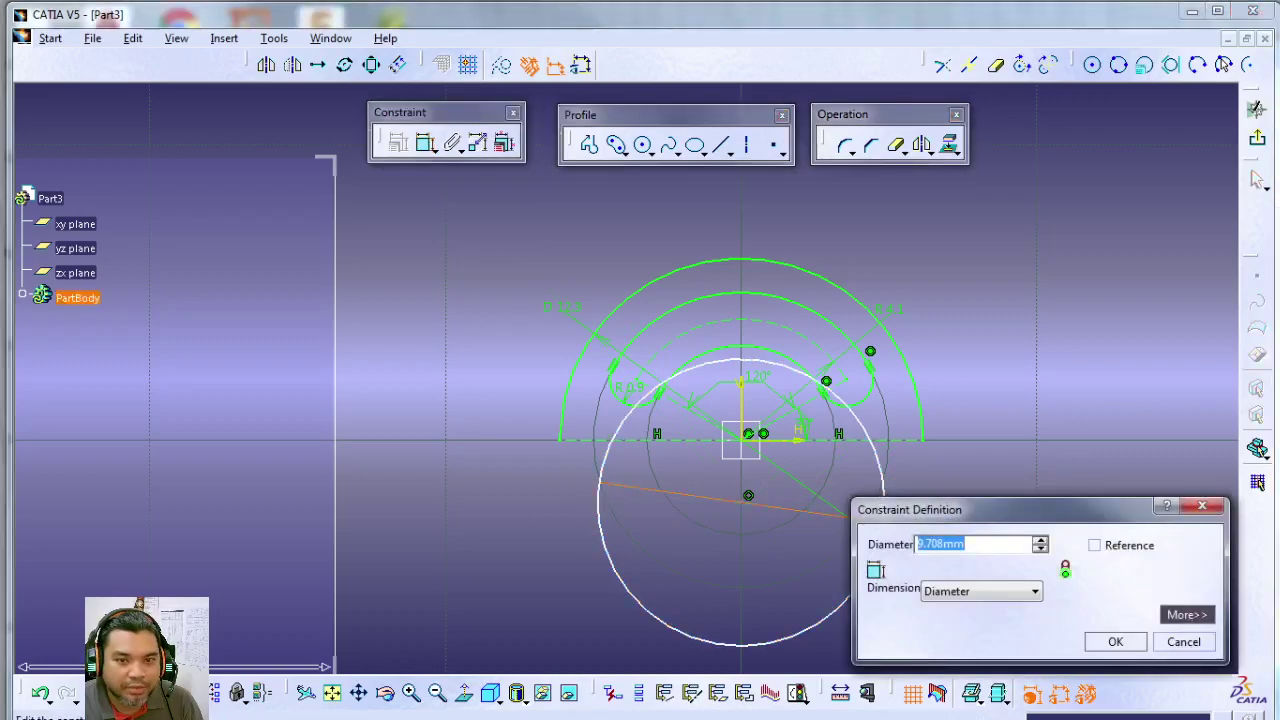
text(3.1)
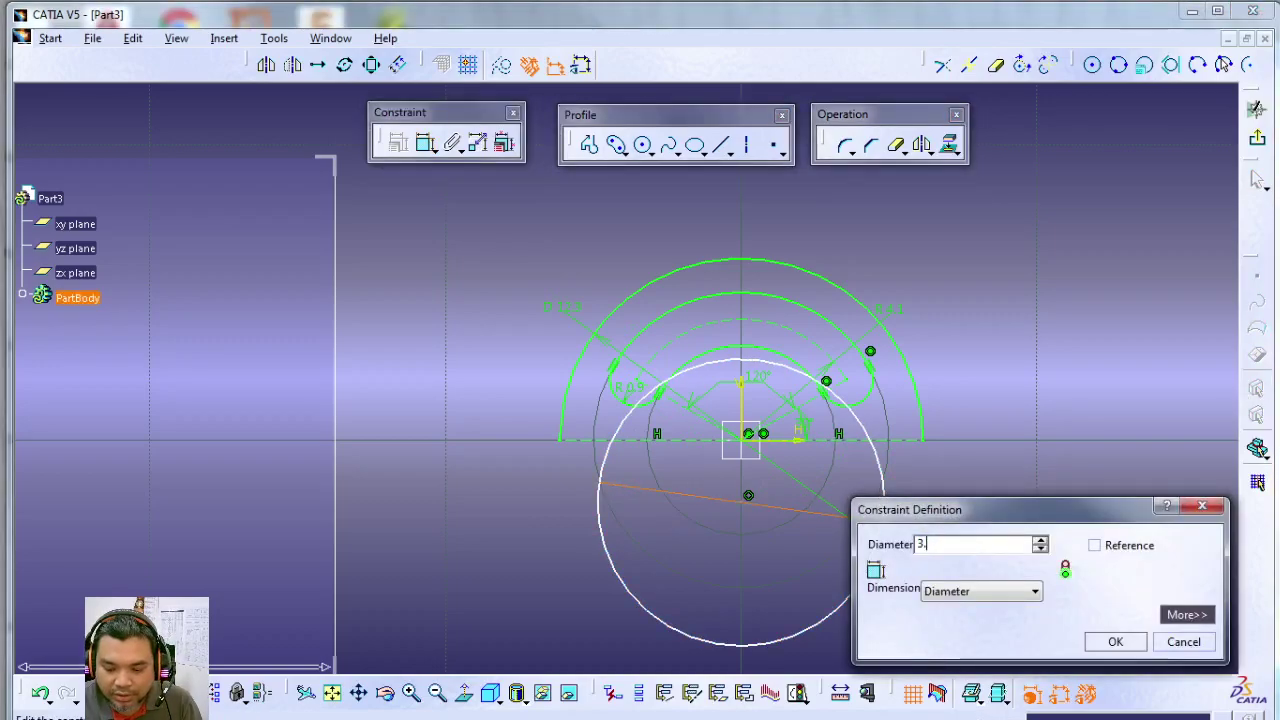
key(Return)
Check the hole diameter in the reference drawing and set the outer semicircle's diameter dimension to 3.6 mm.
key(alt+Tab)
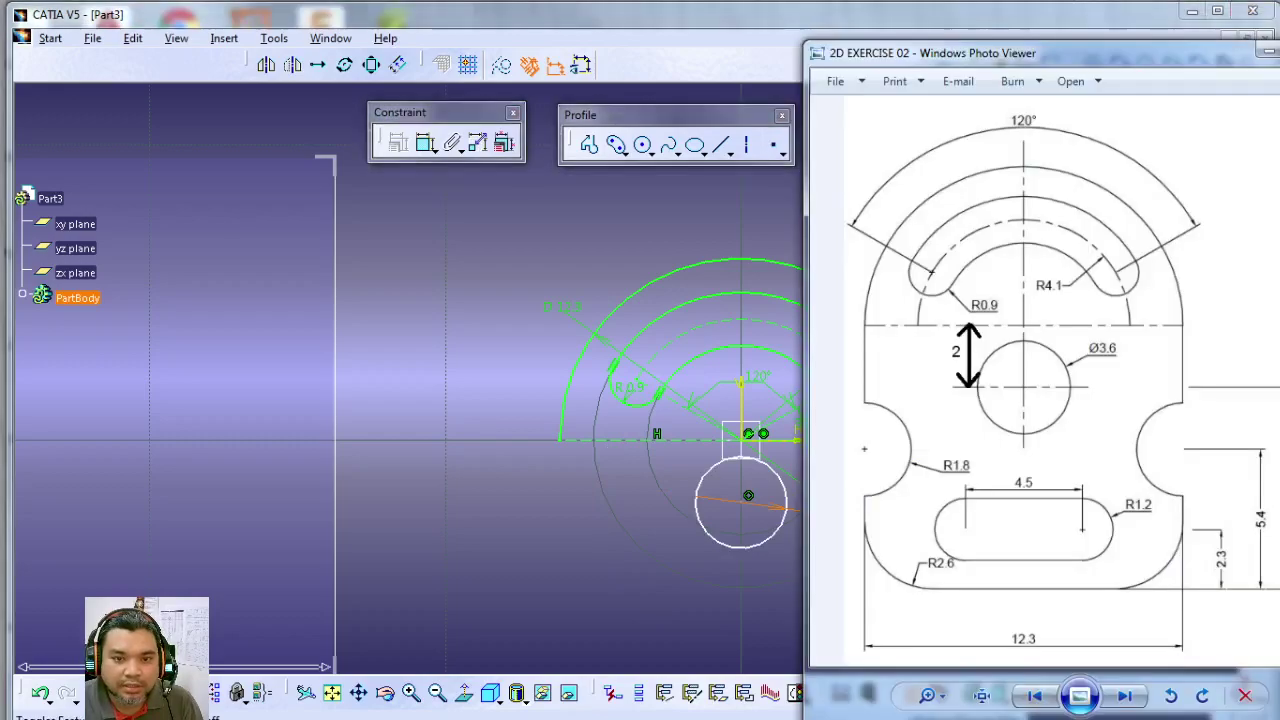
key(alt+Tab)
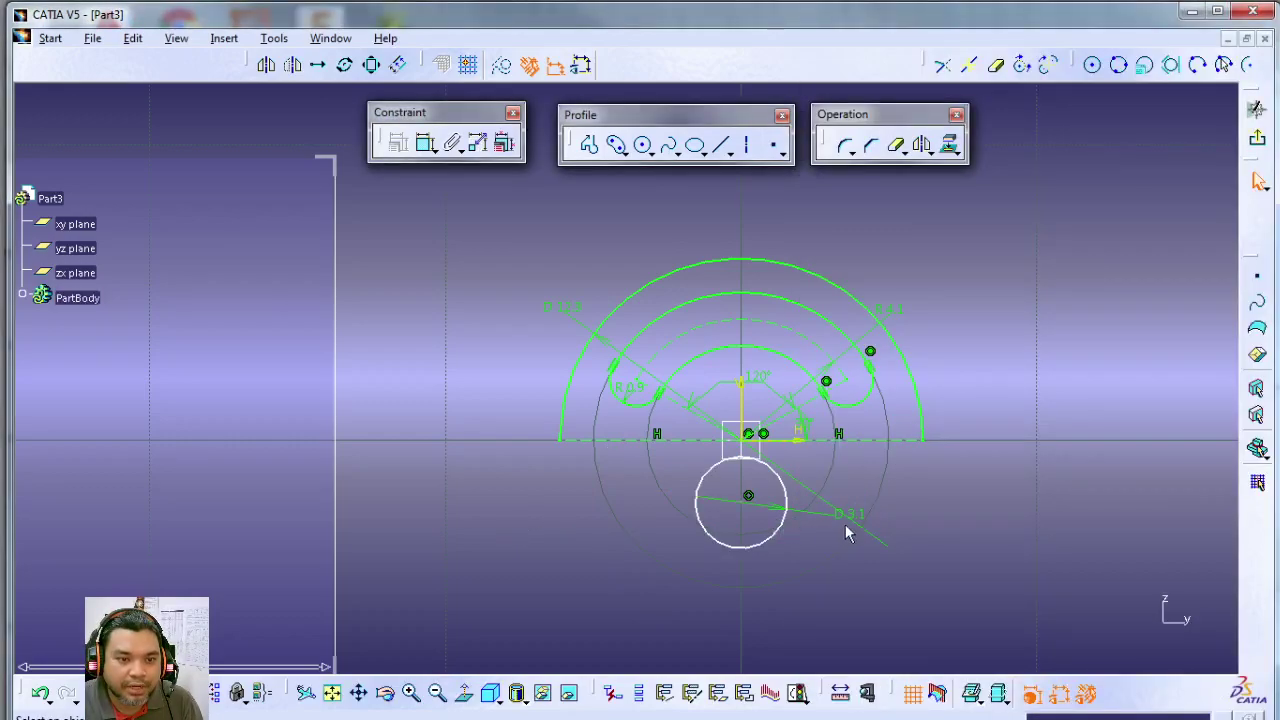
double_click(857, 515)
text(3.6)
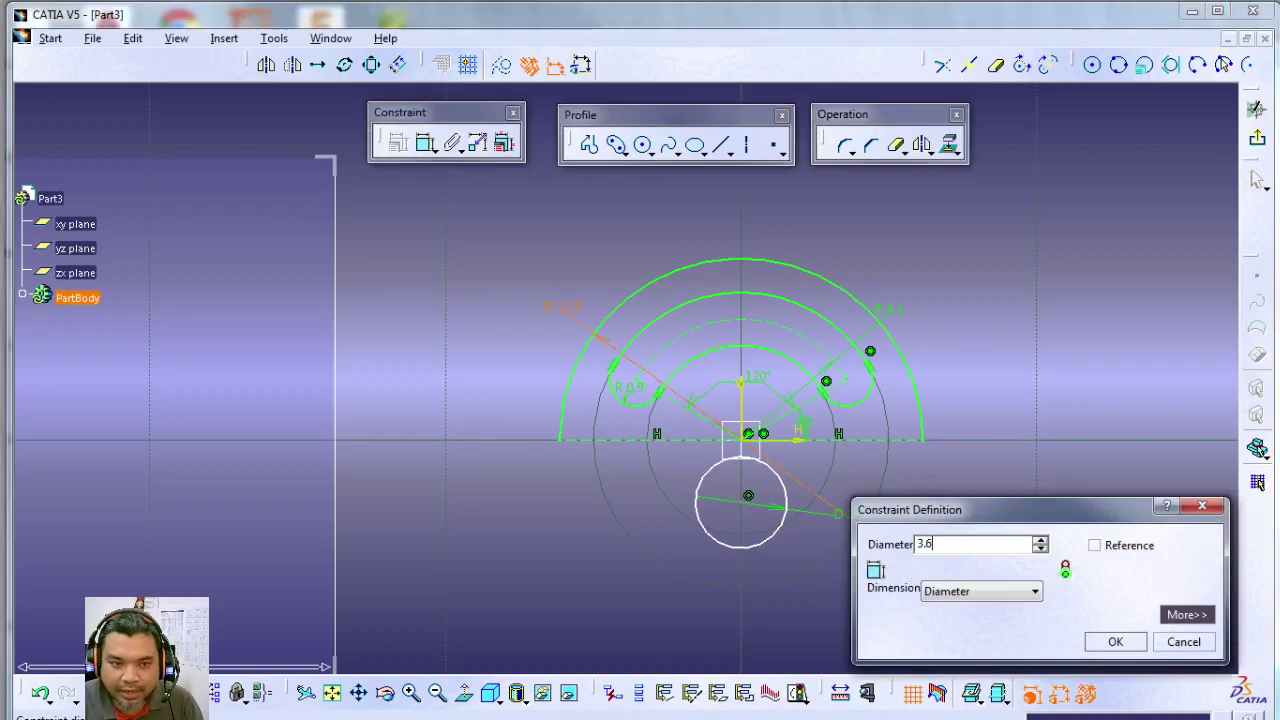
key(Return)
ctrl+middle_drag(474, 482, 494, 420)
middle_drag(533, 507, 513, 464)
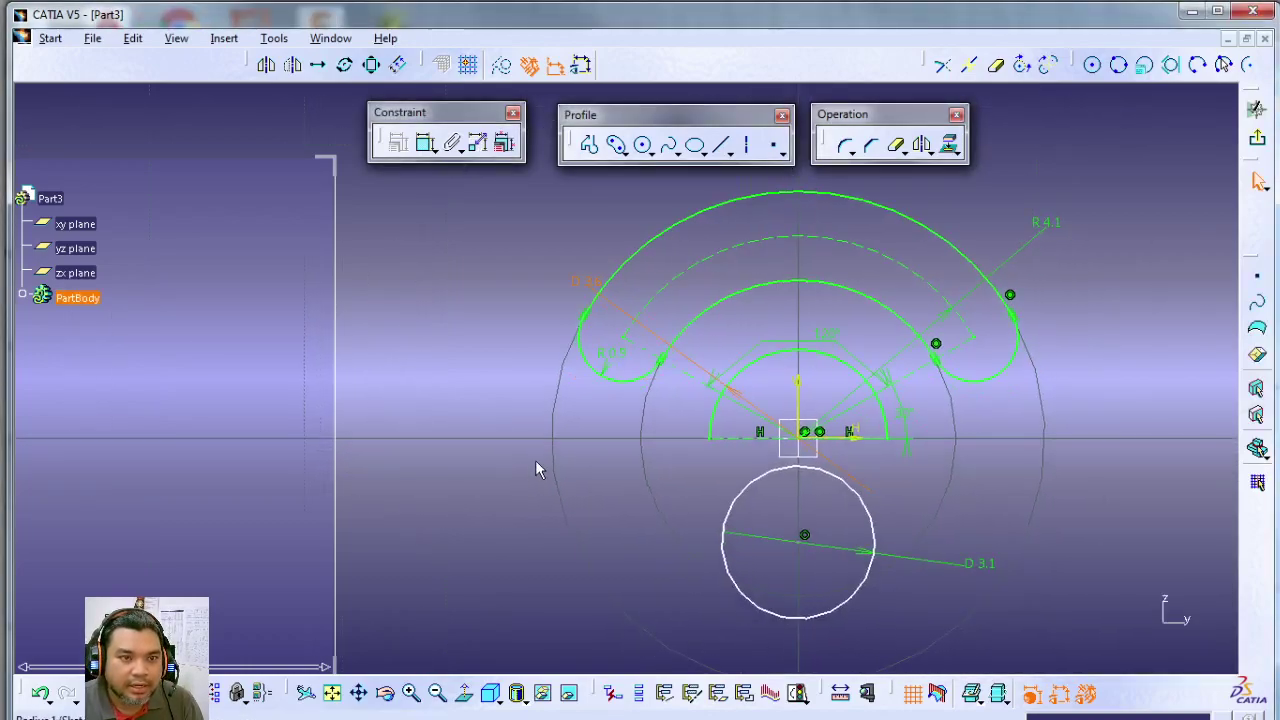
Dimension the vertical distance from the circle's centre to the horizontal baseline and set it to 2 mm.
click(425, 143)
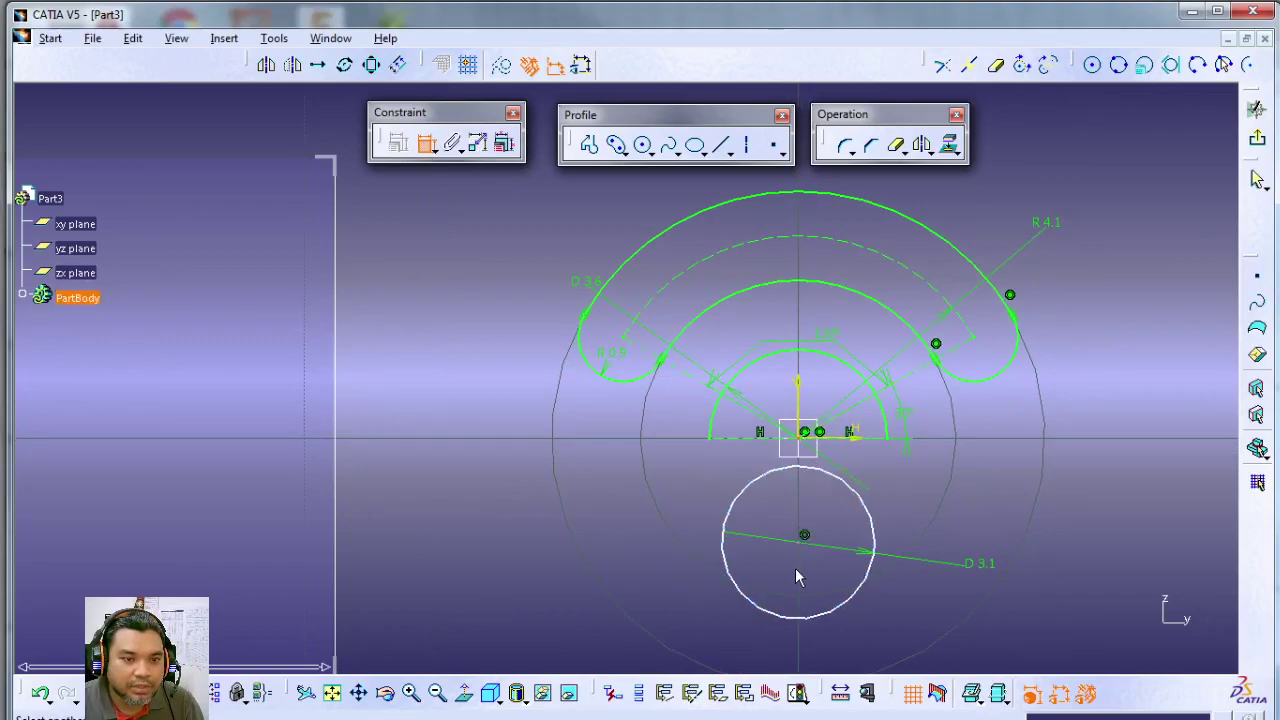
click(805, 537)
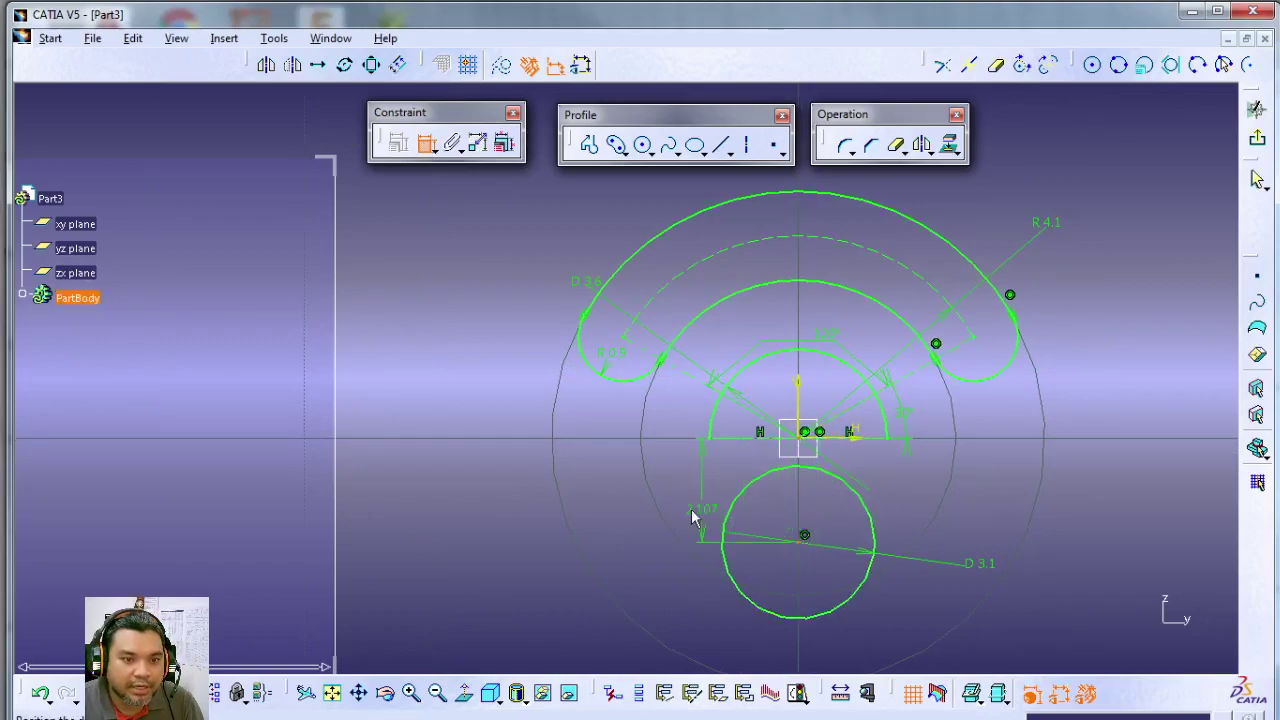
double_click(616, 498)
text(4)
key(Return)
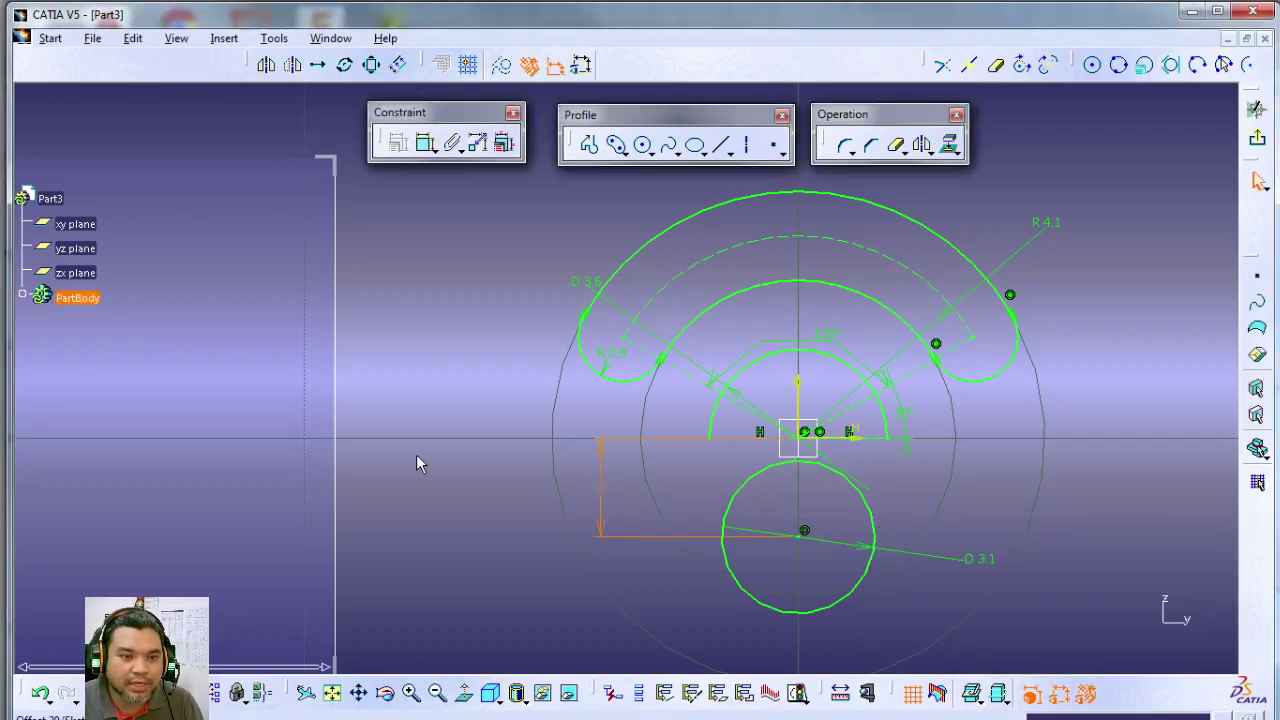
mouse_move(418, 488)
middle_down()
mouse_move(443, 561)
mouse_move(449, 506)
mouse_move(483, 451)
middle_up()
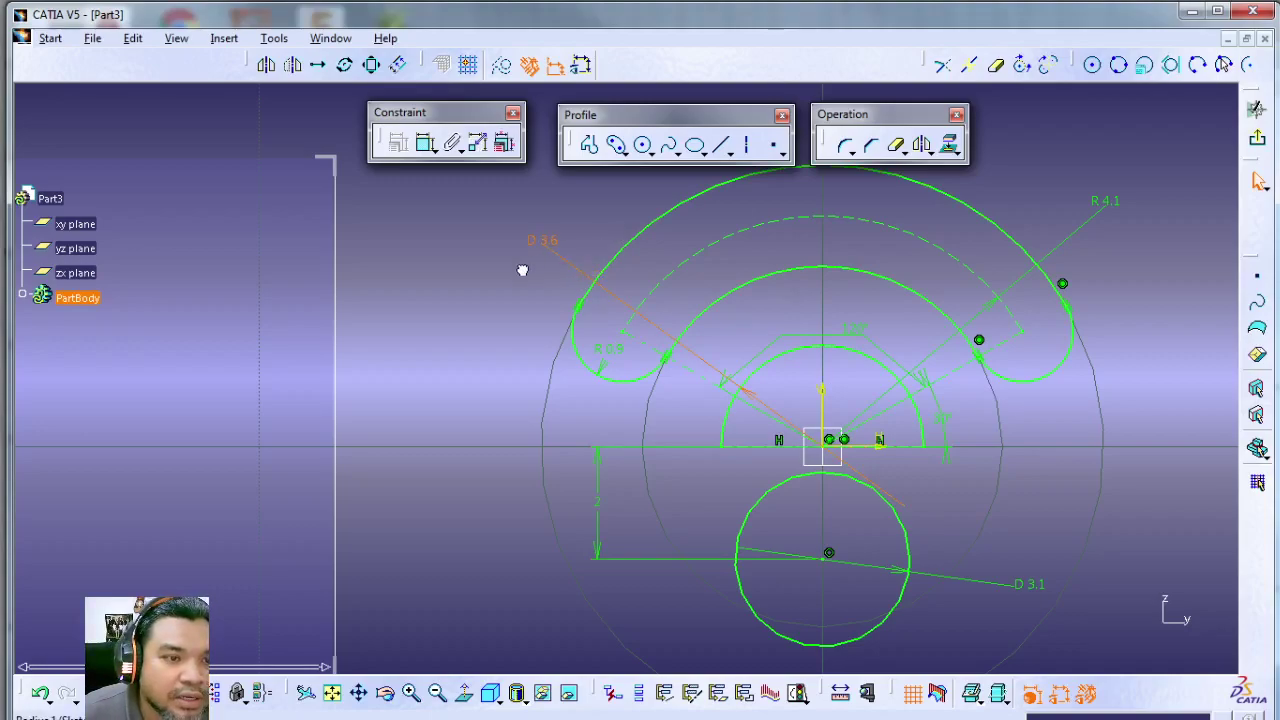
Set the outer semicircle's diameter to 12.3 mm and the diameter of the circle below the origin to 3.6 mm.
double_click(545, 245)
text(12.3)
key(Return)
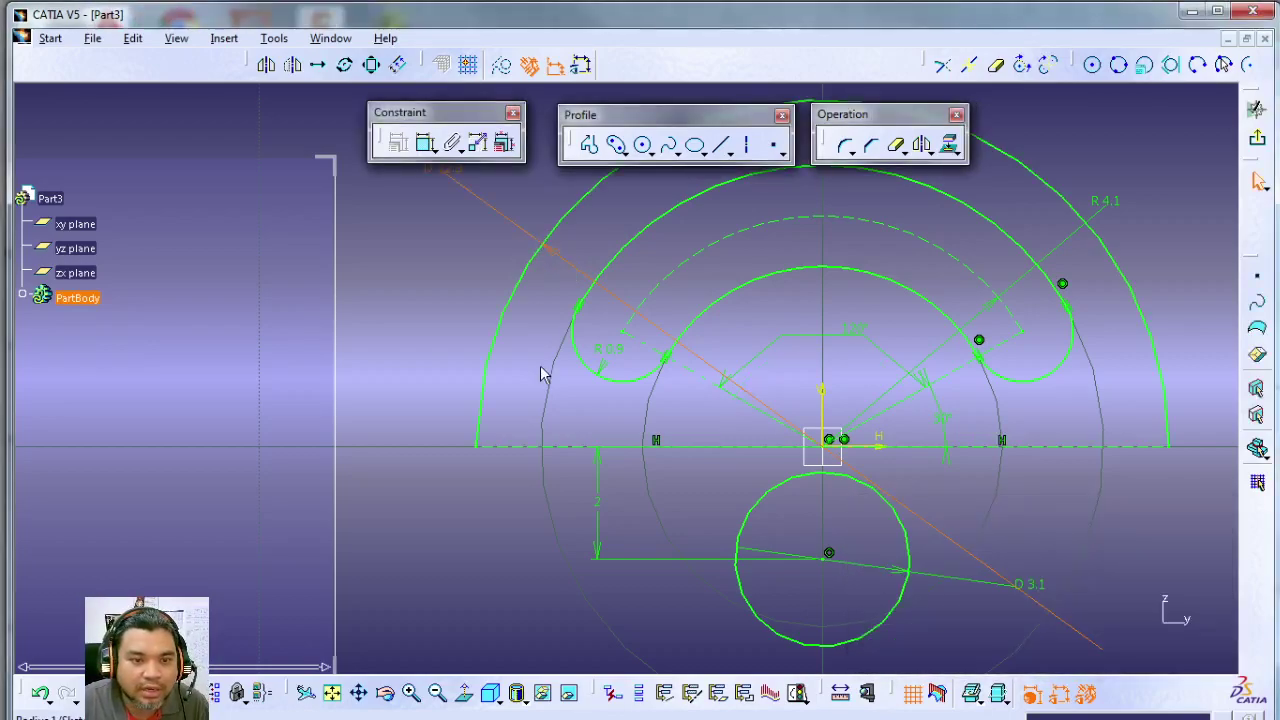
double_click(1030, 584)
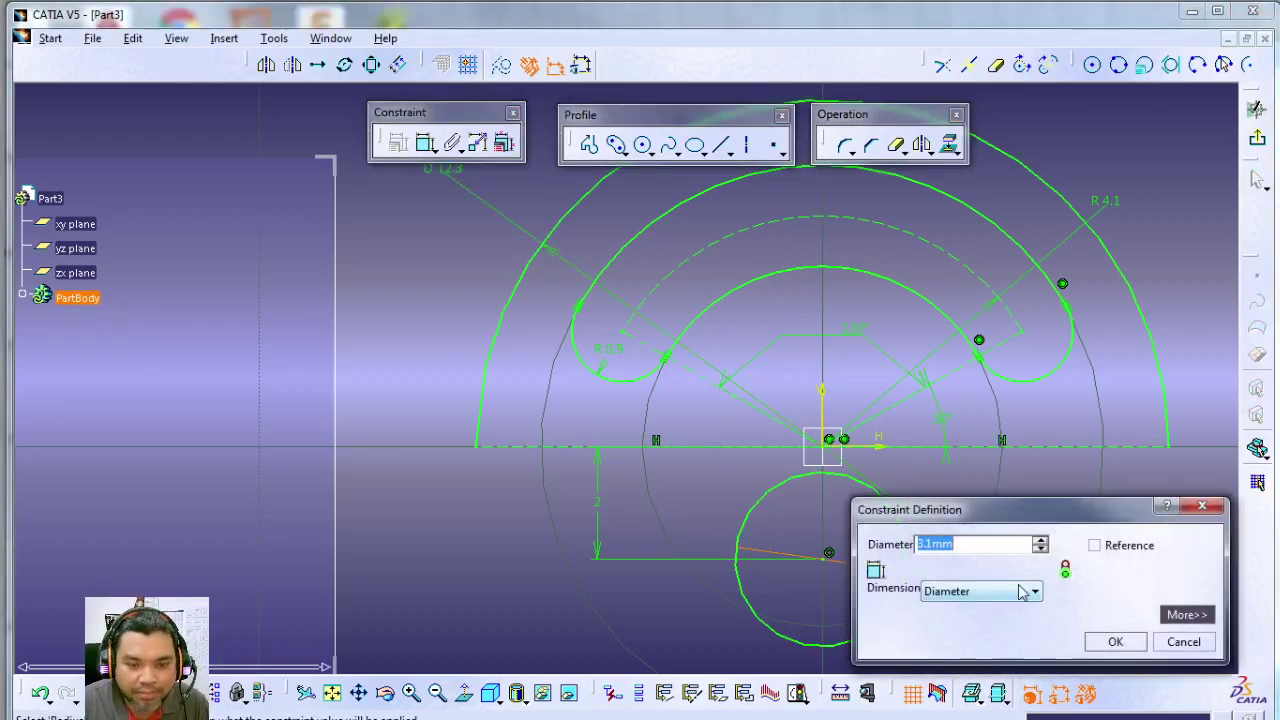
text(3.6)
key(Return)
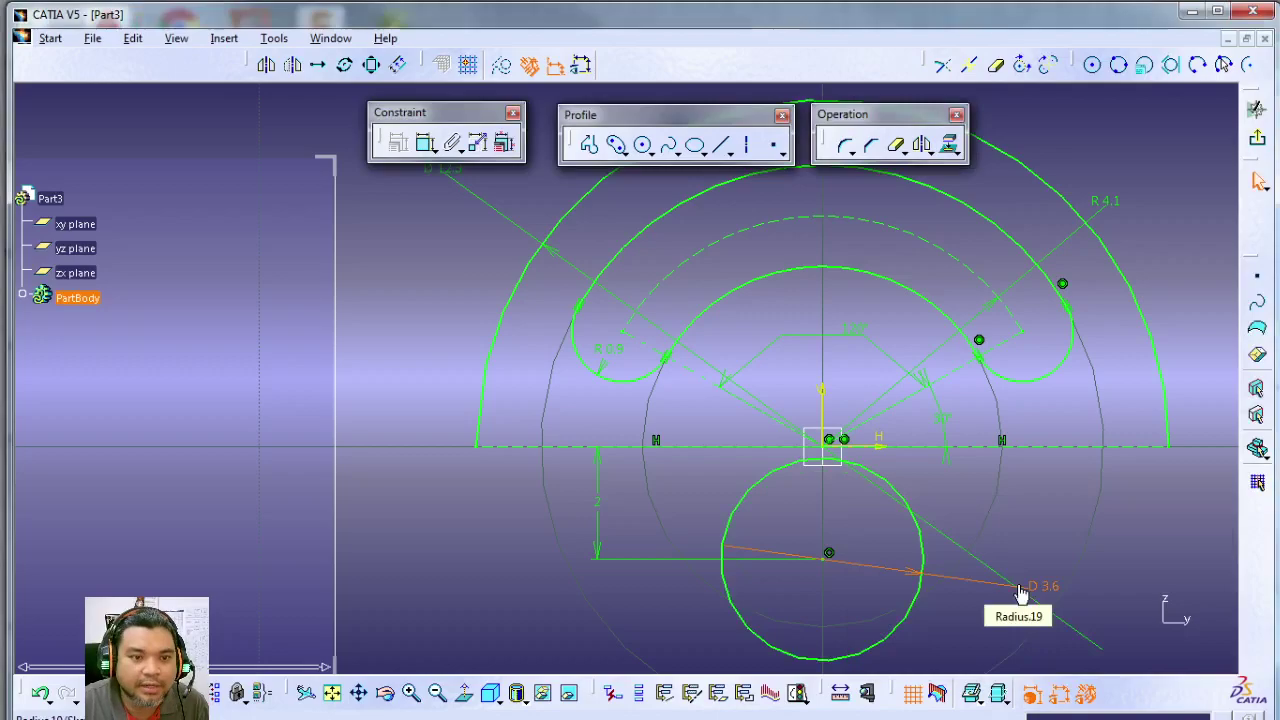
Sketch a vertical line about 9.1 mm long downward from the right end of the outer semicircle.
middle_drag(411, 517, 467, 614)
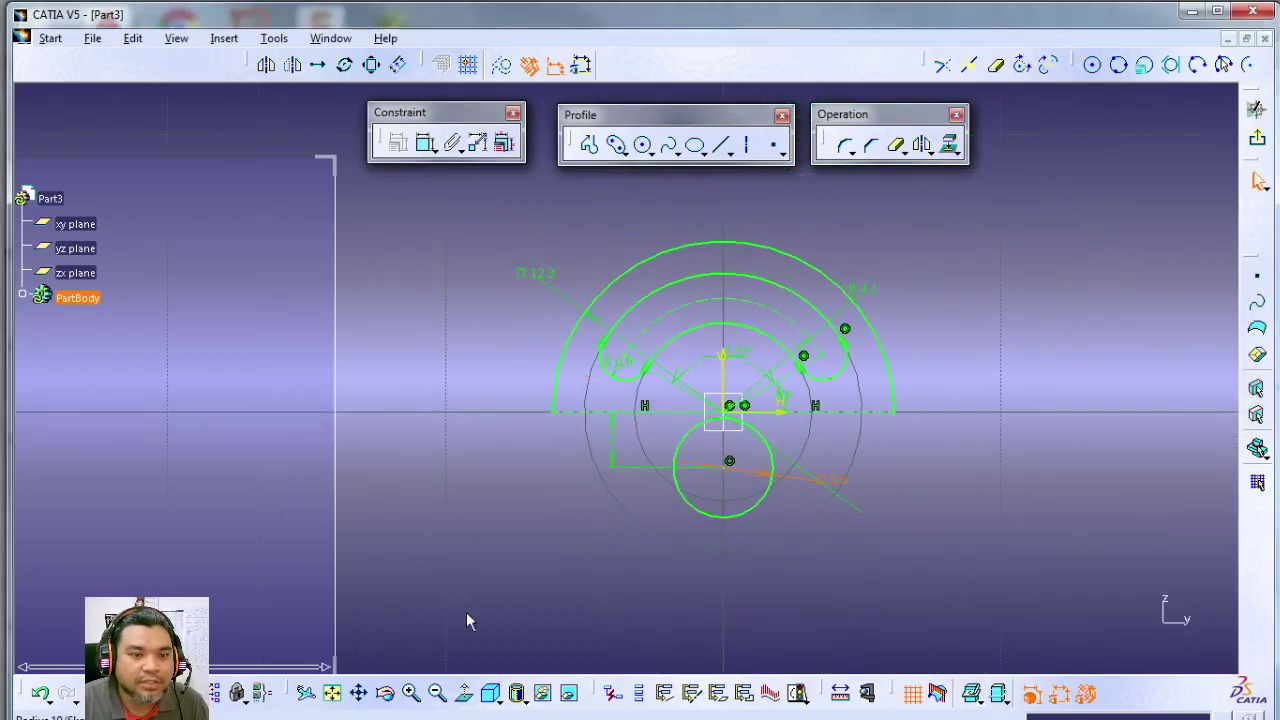
middle_drag(920, 334, 920, 290)
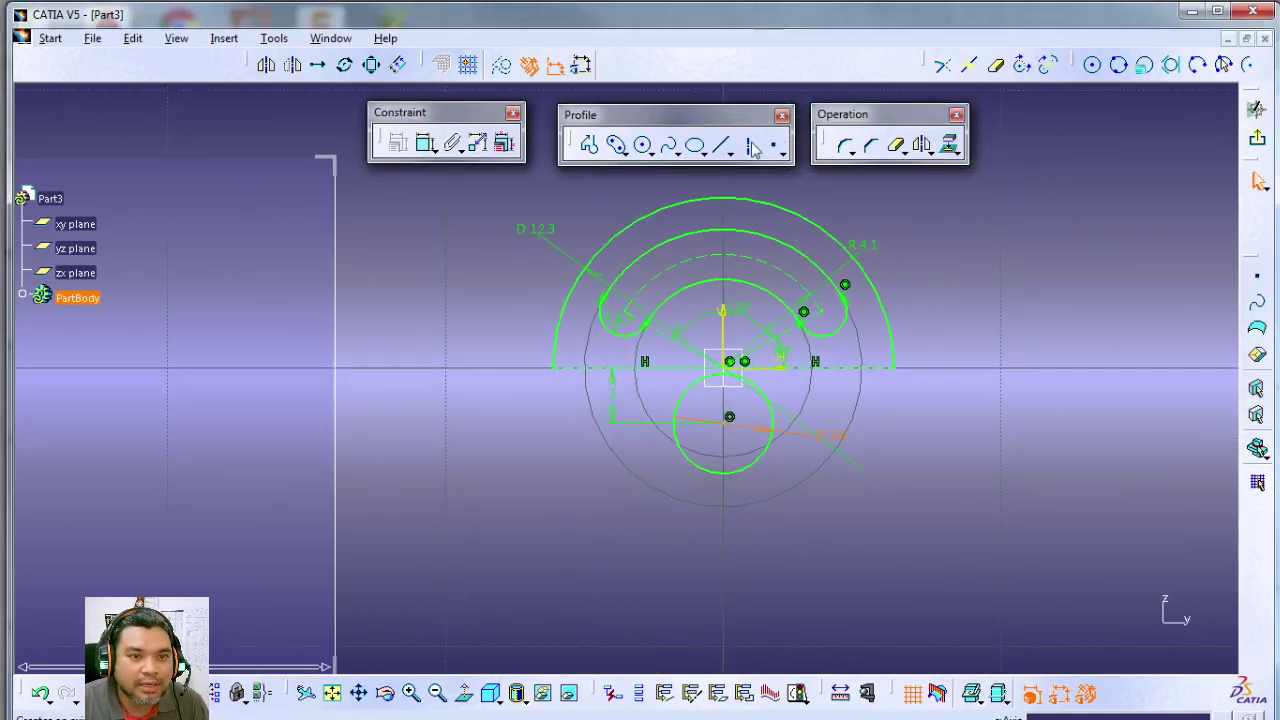
click(724, 146)
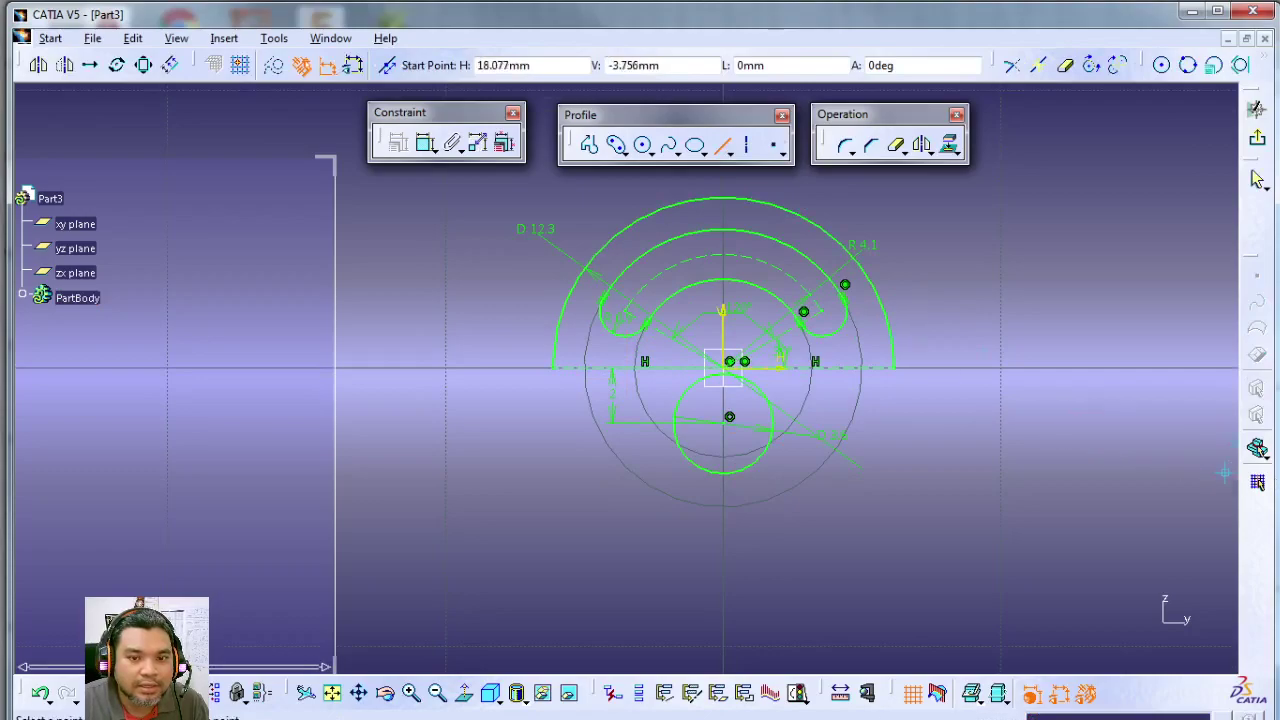
key(alt+Tab)
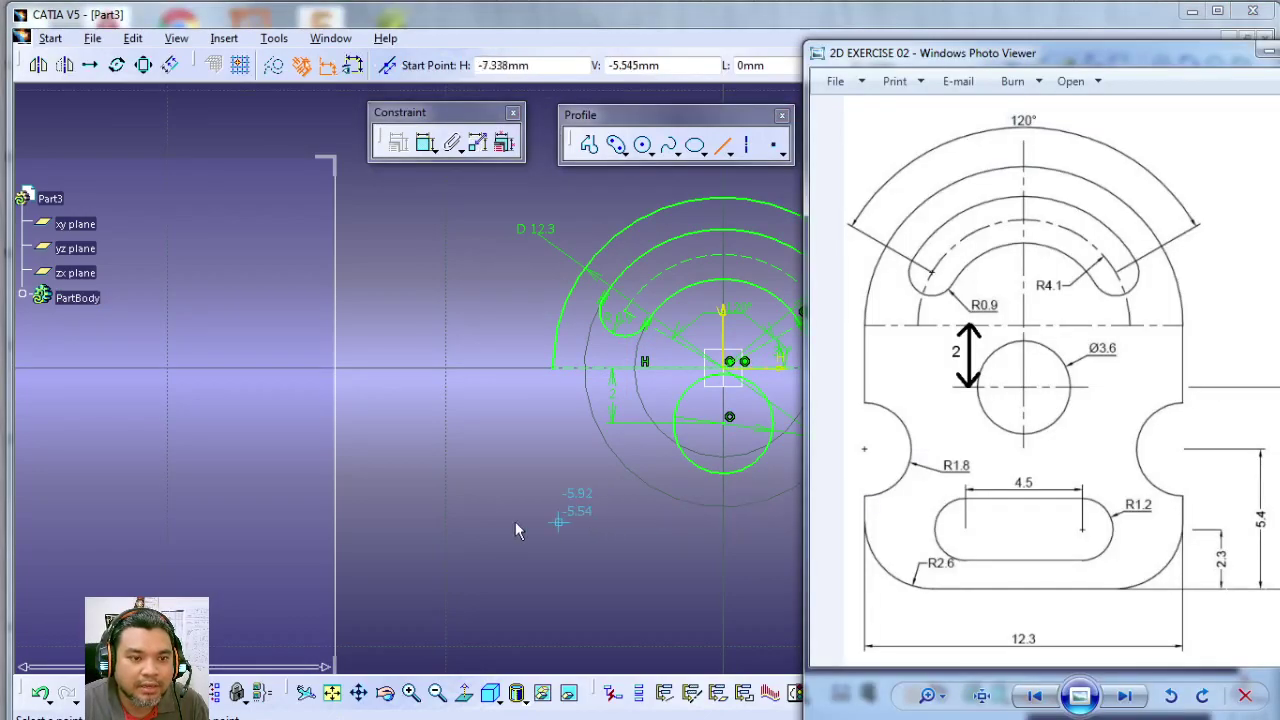
right_click(484, 514)
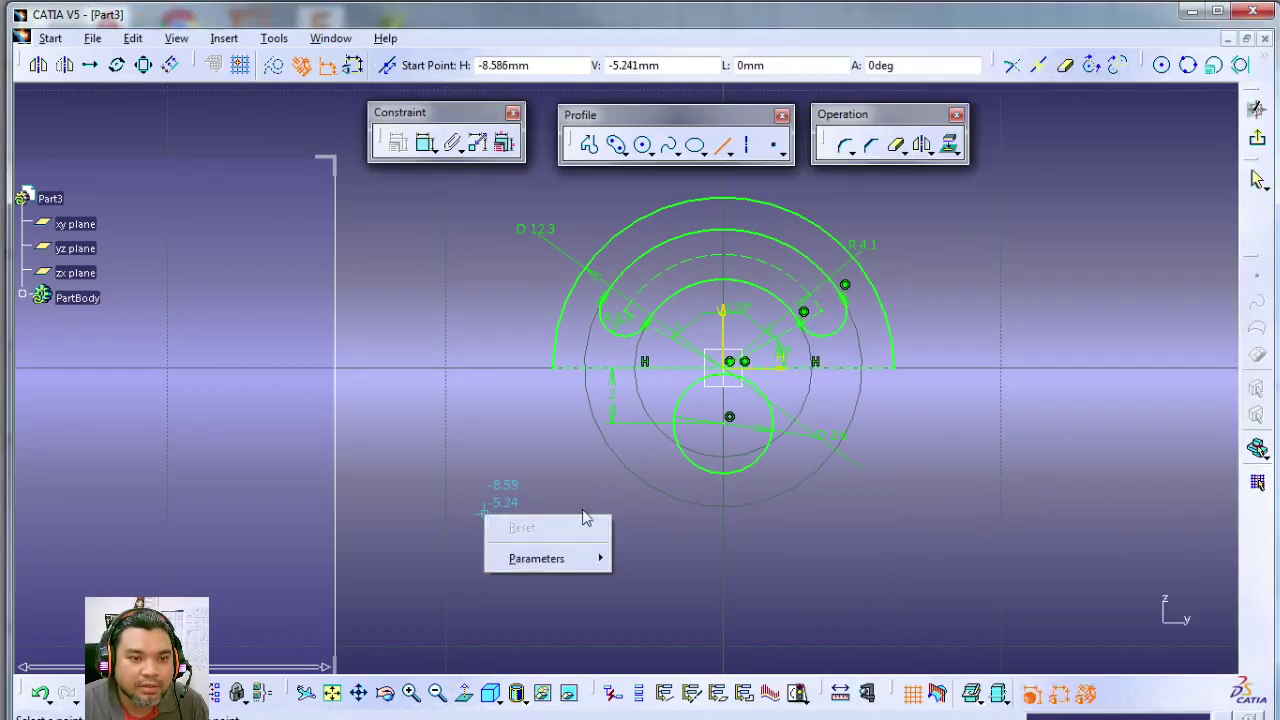
click(893, 370)
click(894, 369)
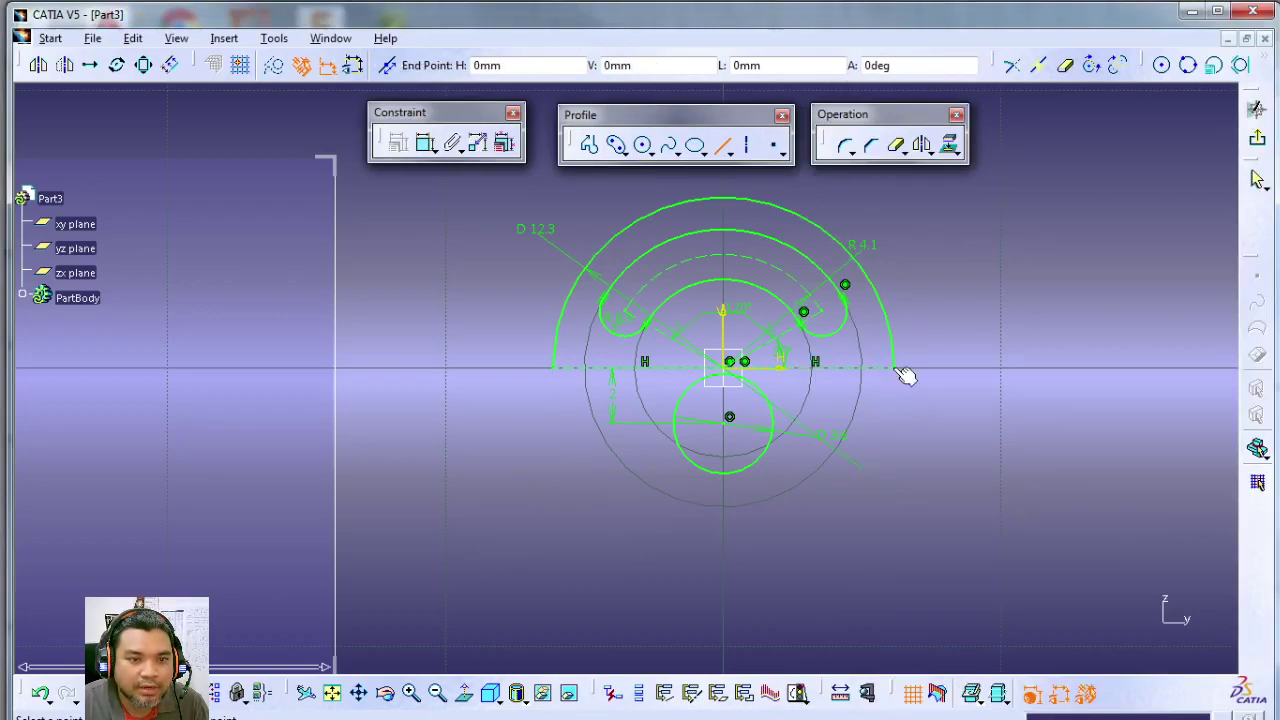
click(894, 622)
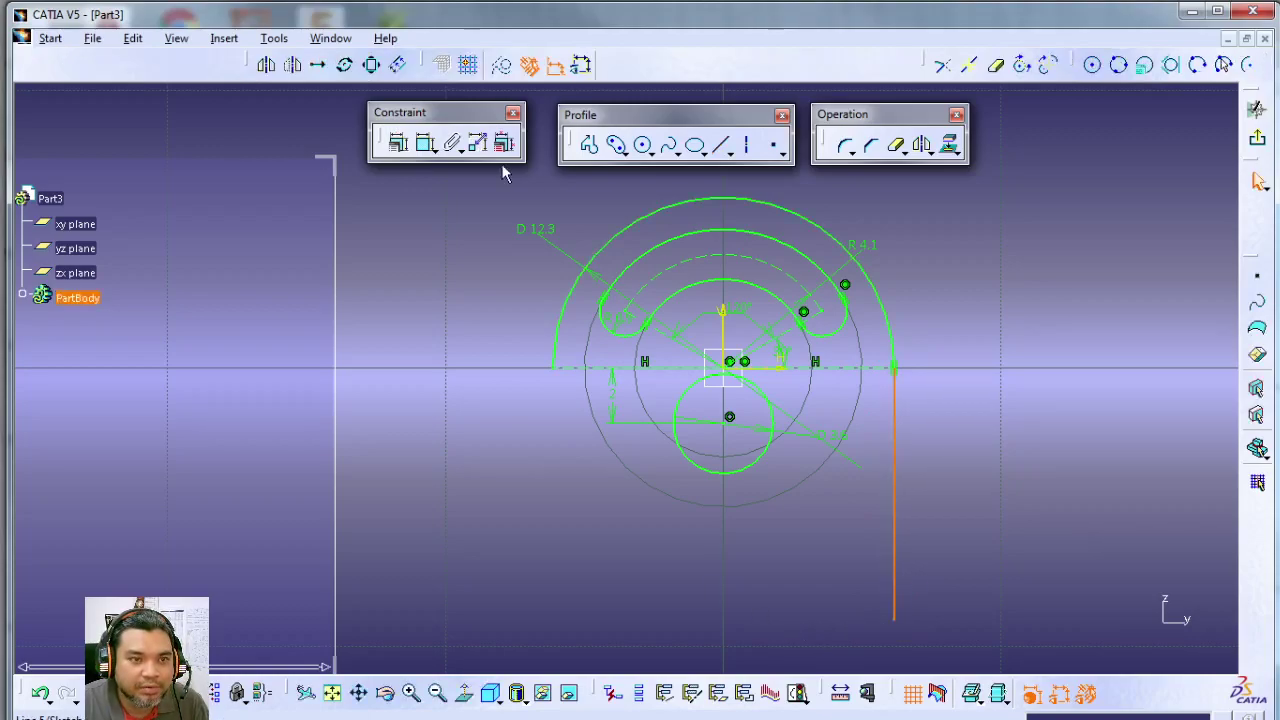
Sketch a horizontal line about 6.15 mm long from the vertical line's lower end to the vertical axis.
click(722, 145)
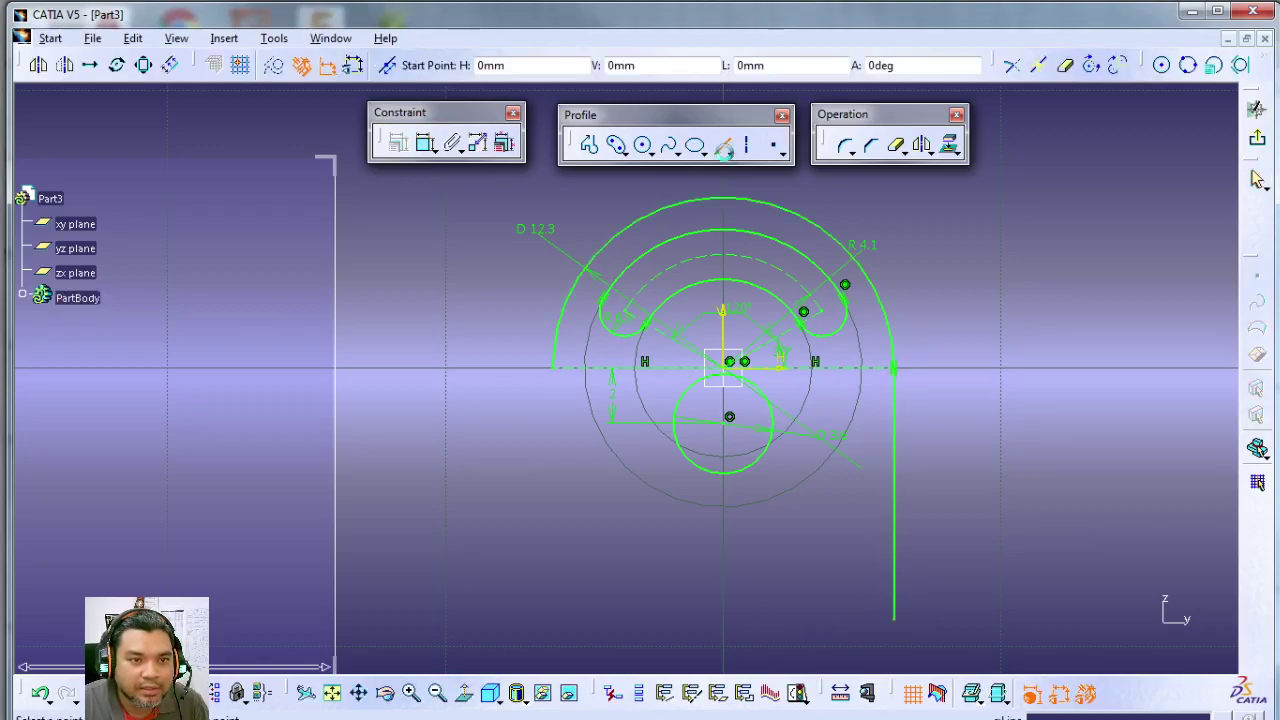
click(903, 624)
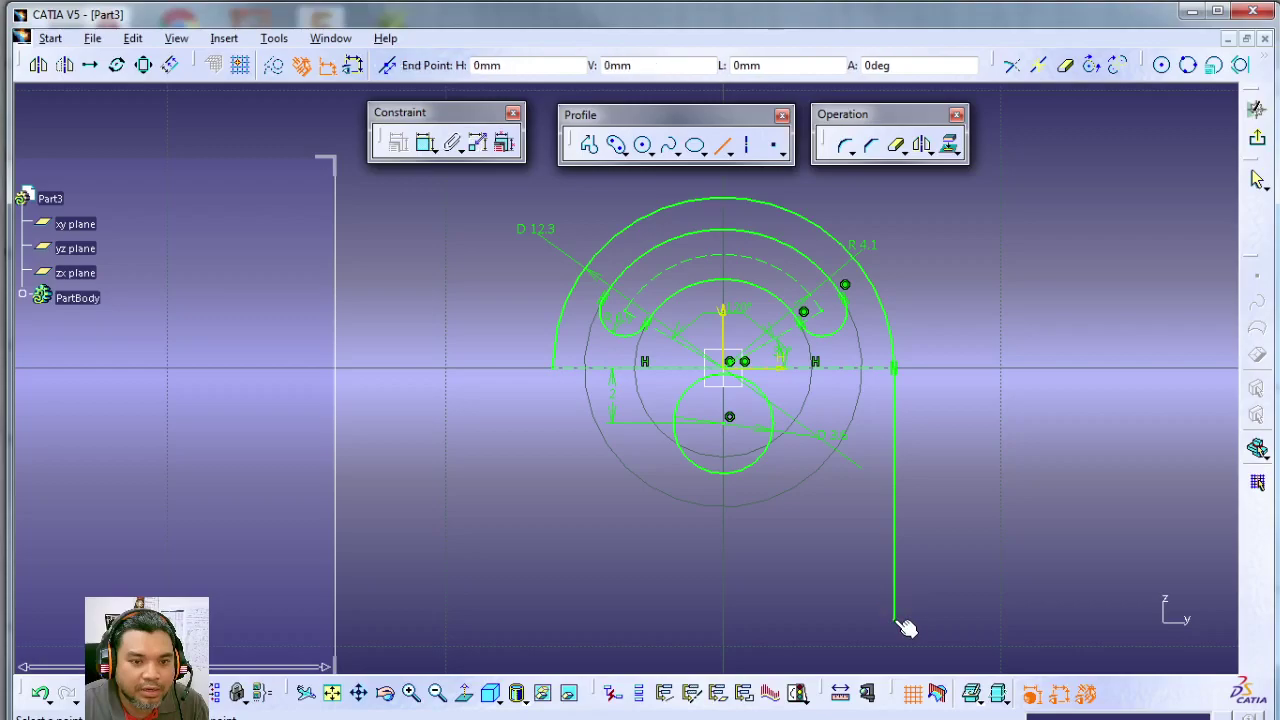
click(725, 620)
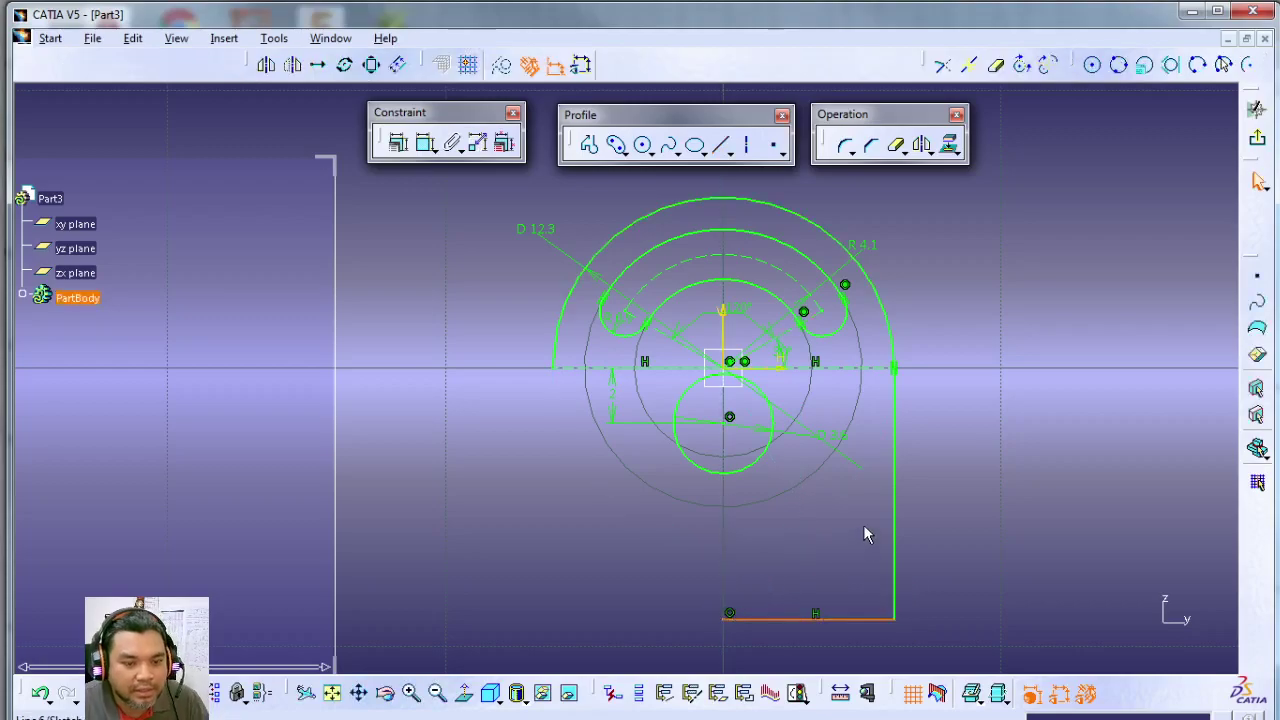
click(965, 520)
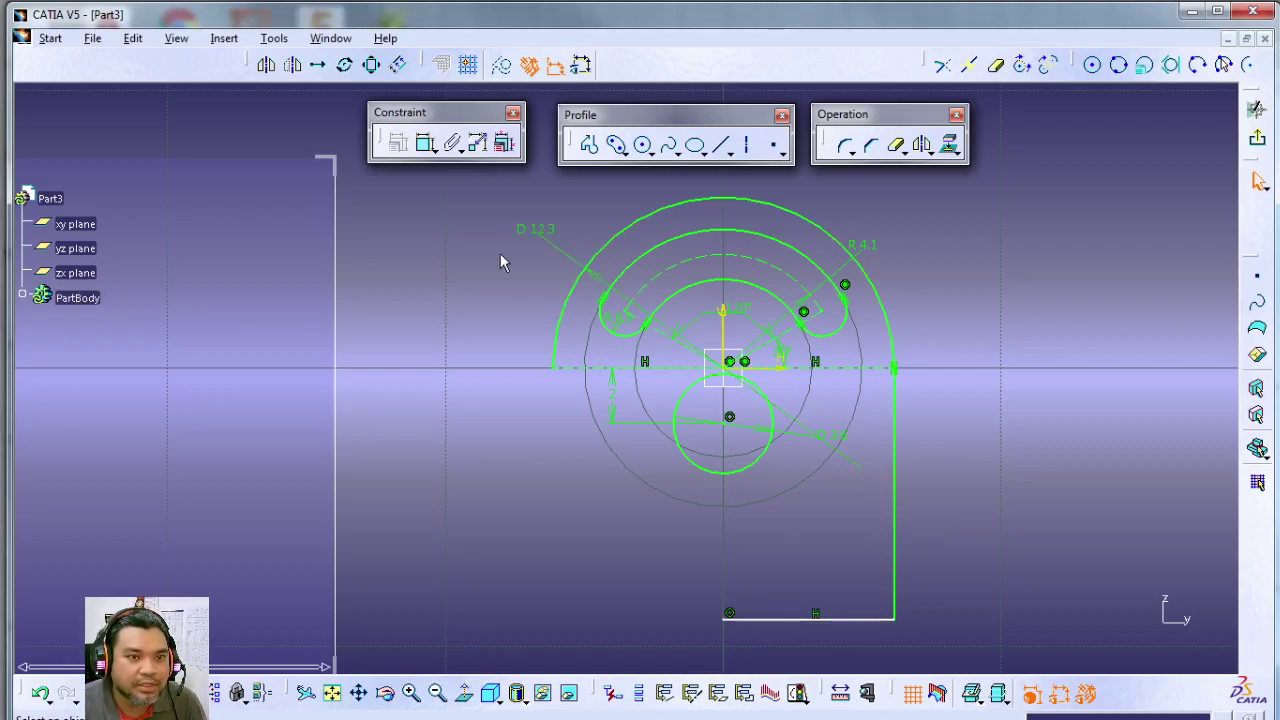
Check the reference drawing, dimension the vertical distance from the circle's centre to the bottom line and set it to 7.8 mm.
click(1275, 464)
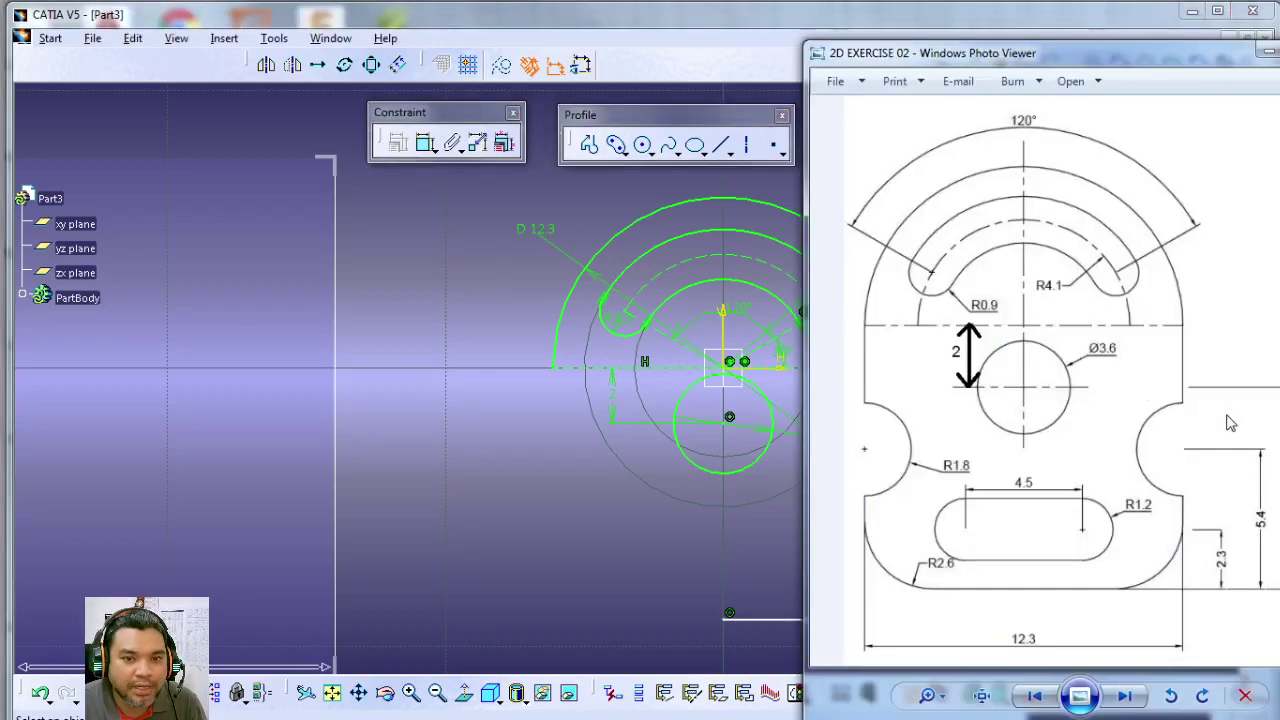
drag(1217, 45, 1160, 45)
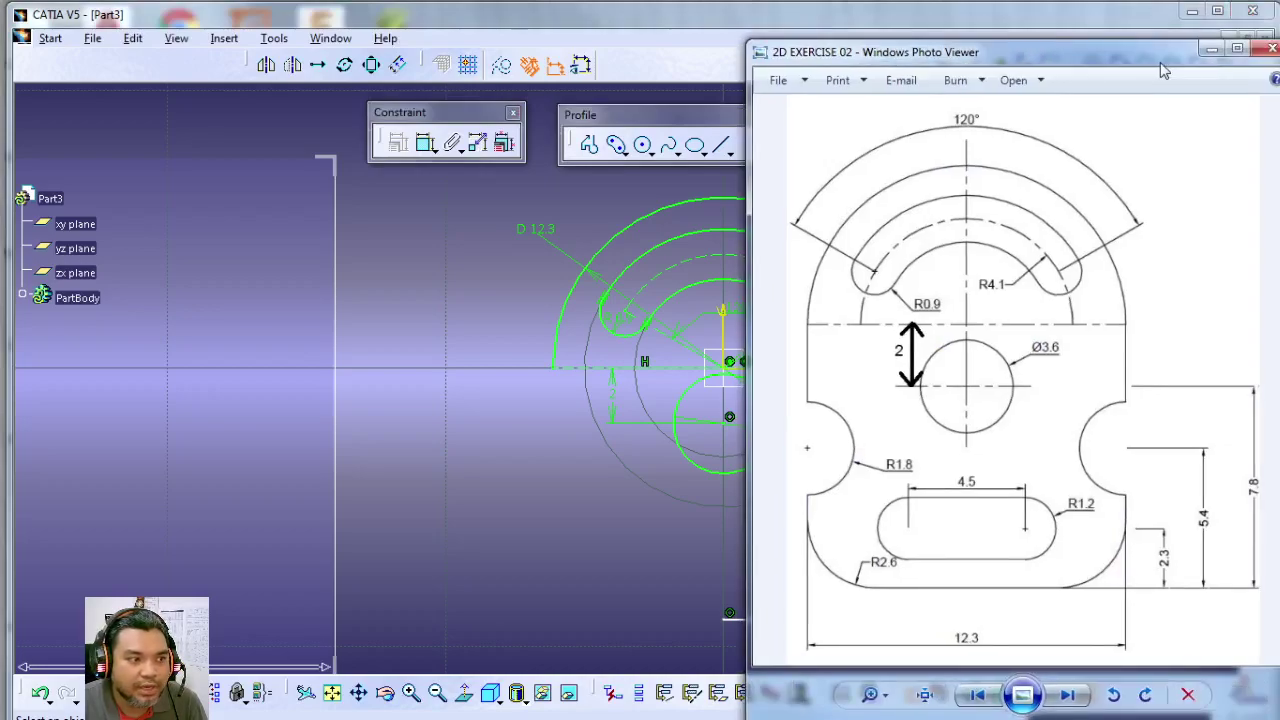
click(656, 543)
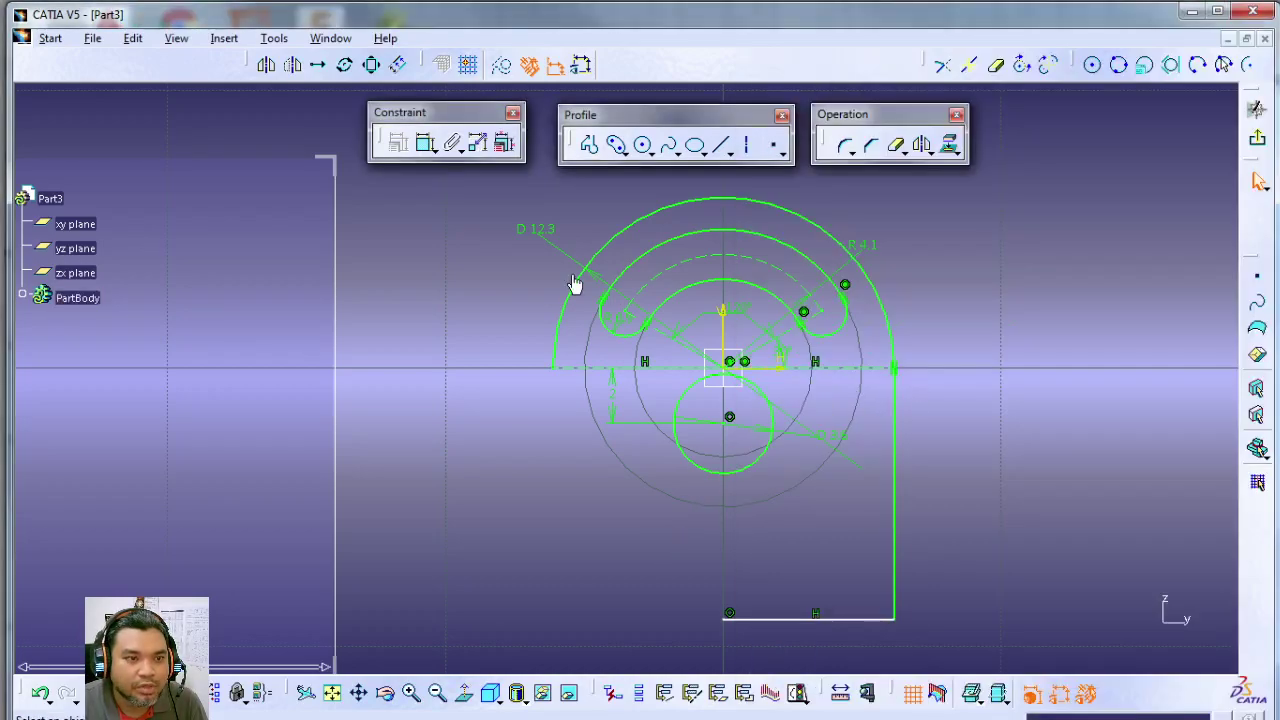
click(420, 142)
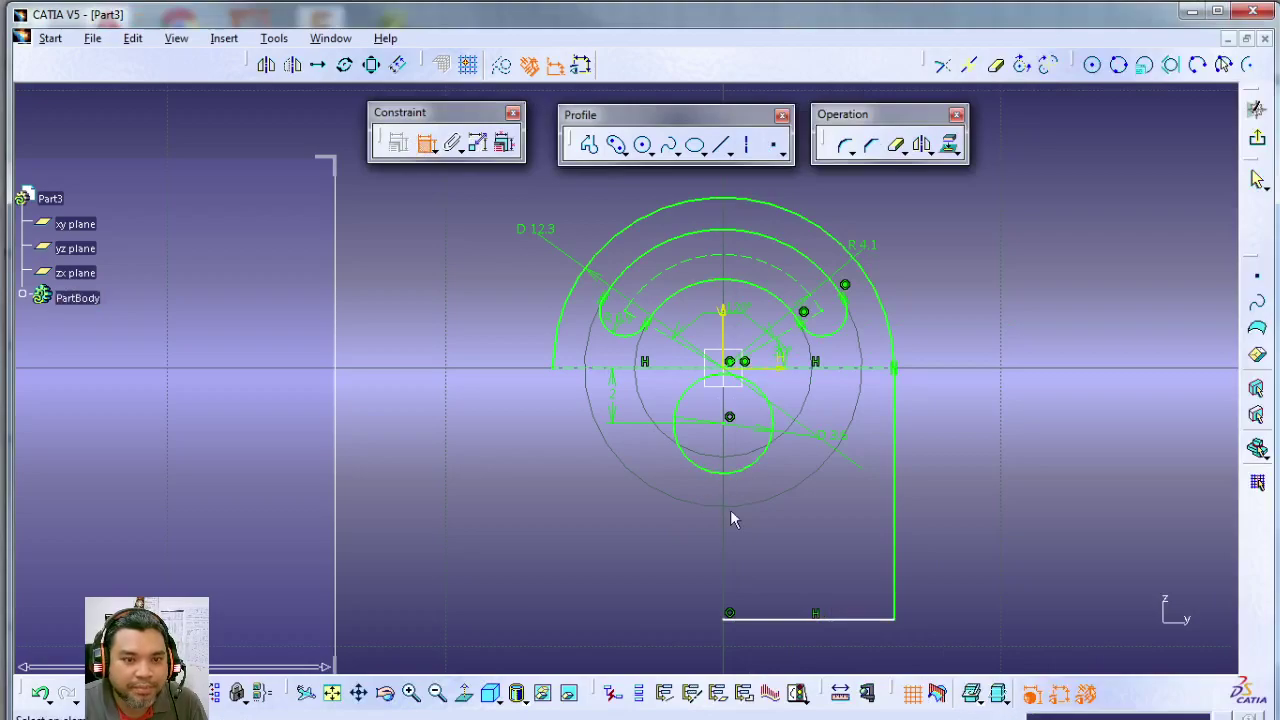
click(725, 424)
click(805, 621)
click(983, 503)
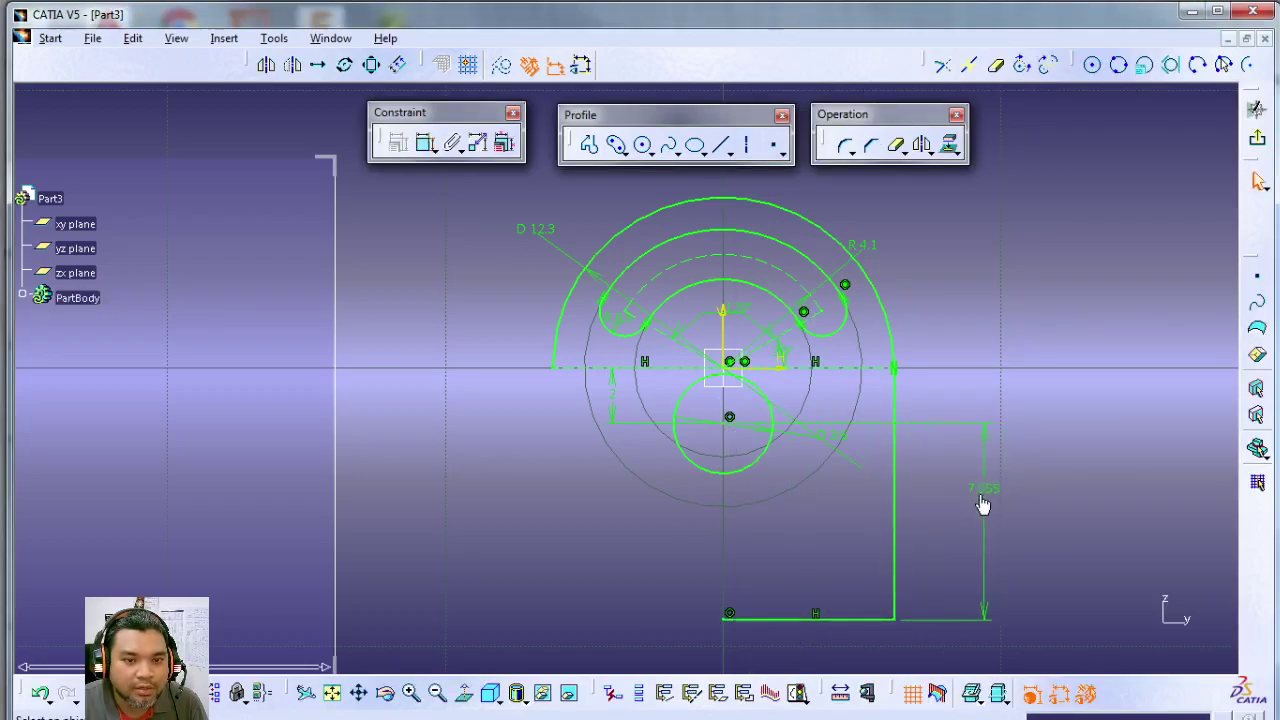
double_click(981, 505)
text(7.8)
key(Return)
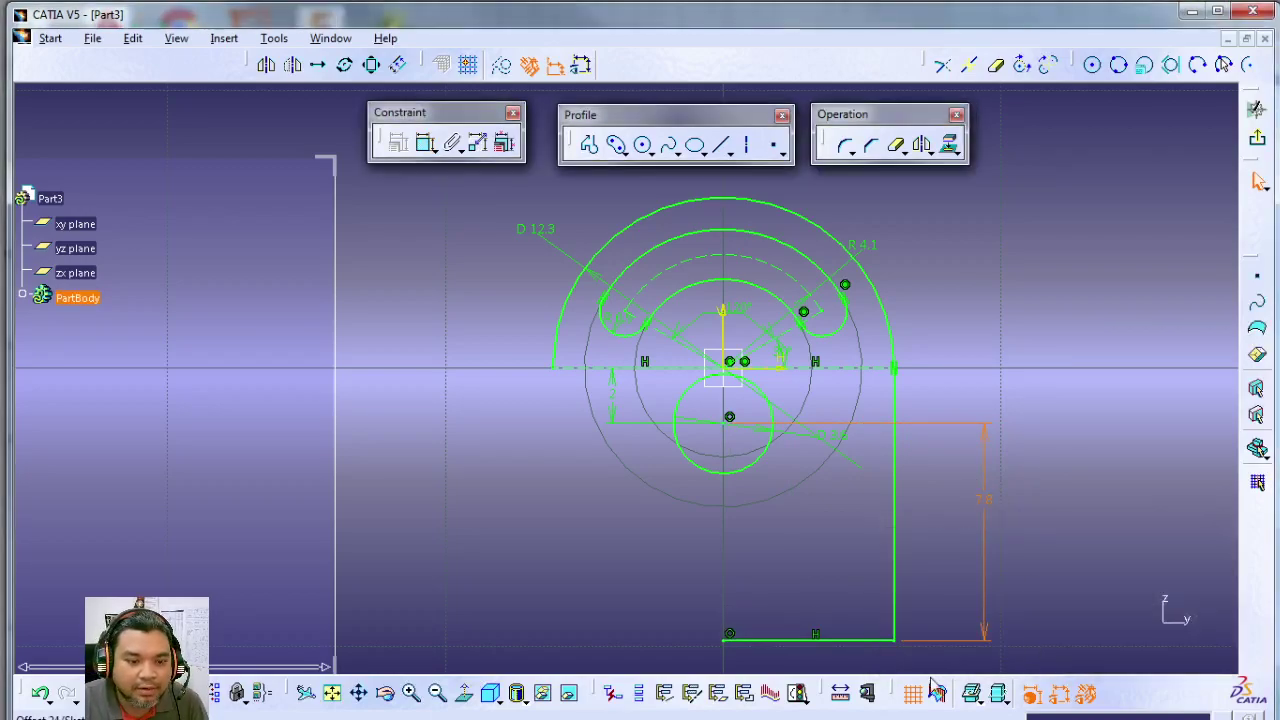
Check the corner radius in the reference drawing and round the lower right corner of the profile with a 2.6 mm radius.
key(alt+Tab)
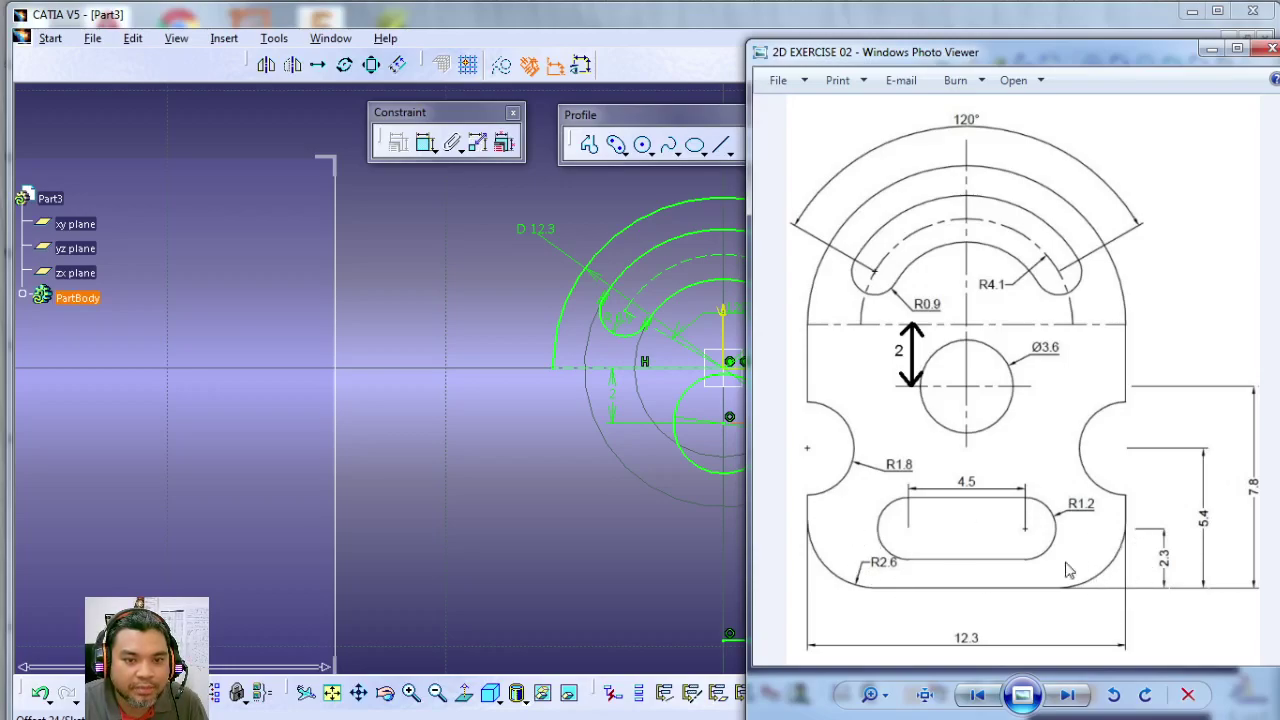
key(alt+Tab)
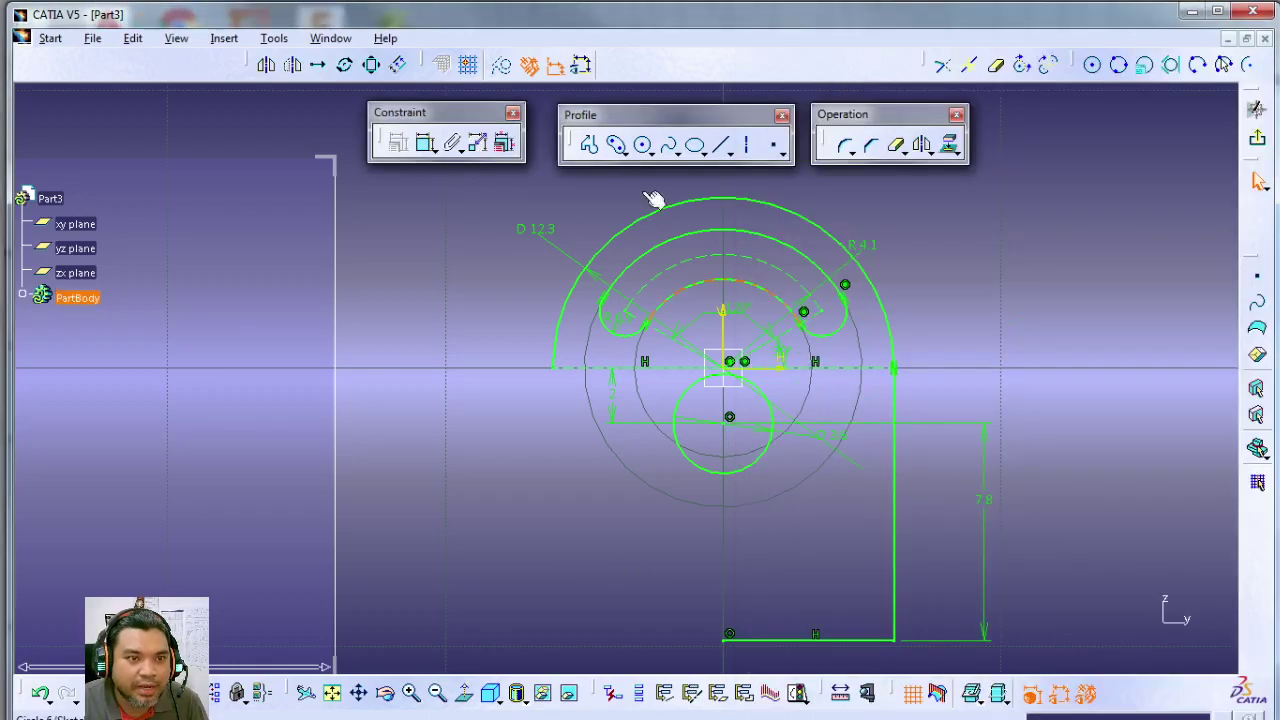
click(847, 148)
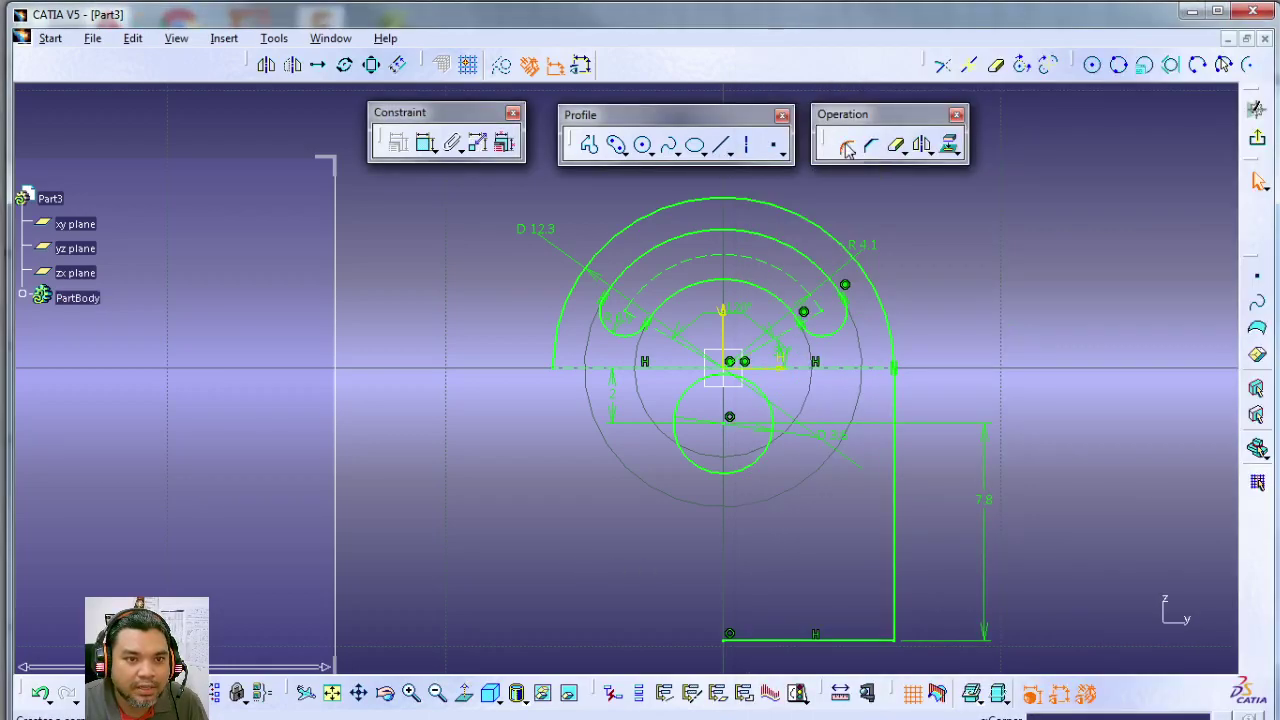
click(870, 642)
click(888, 625)
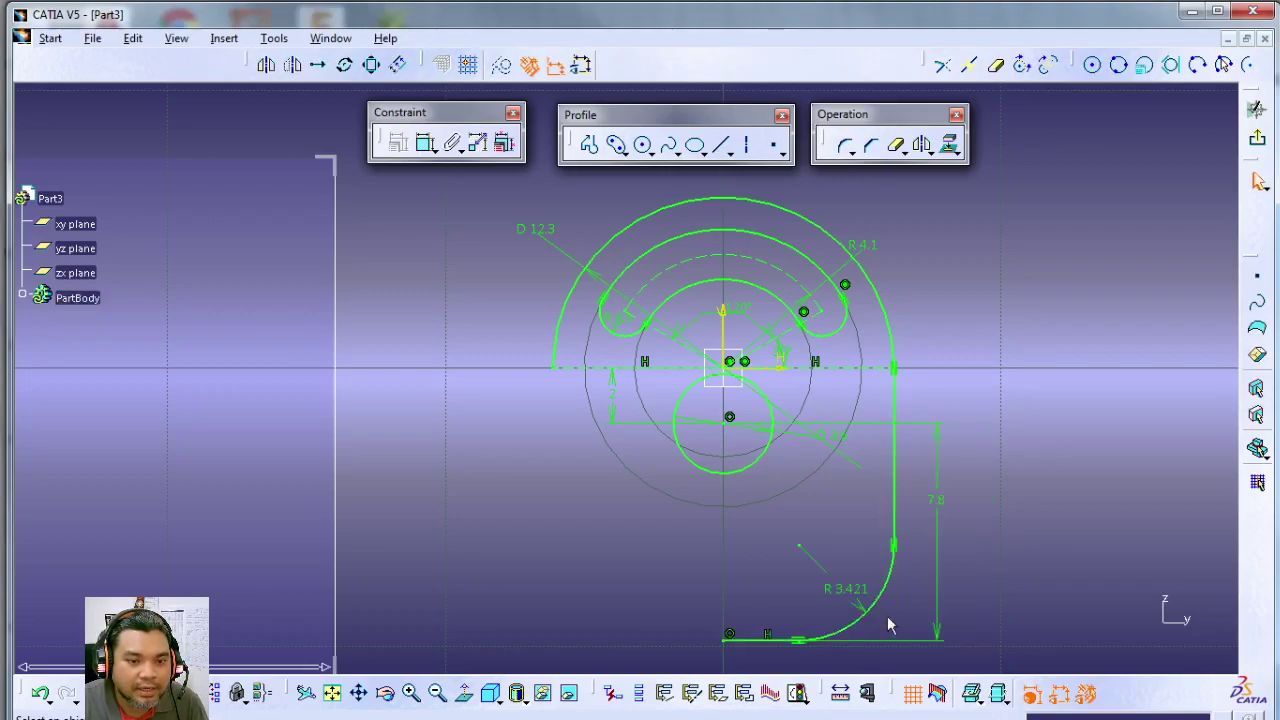
double_click(846, 593)
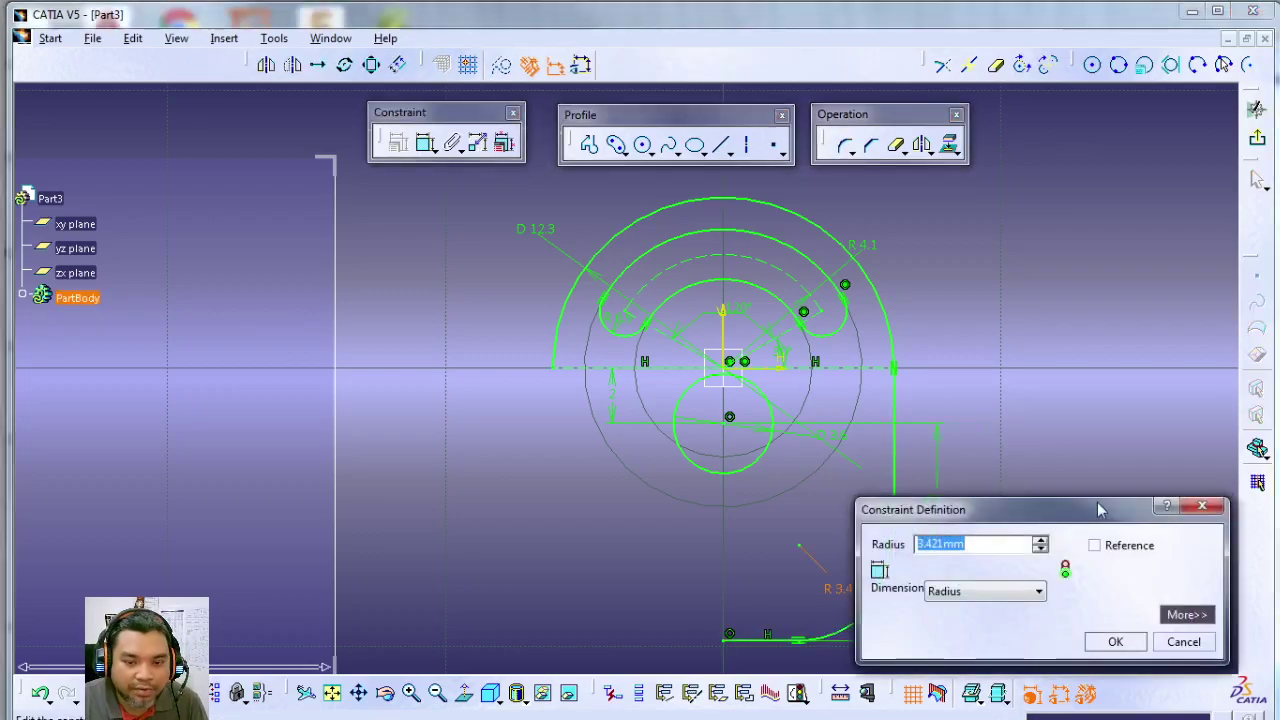
text(2.6)
key(Return)
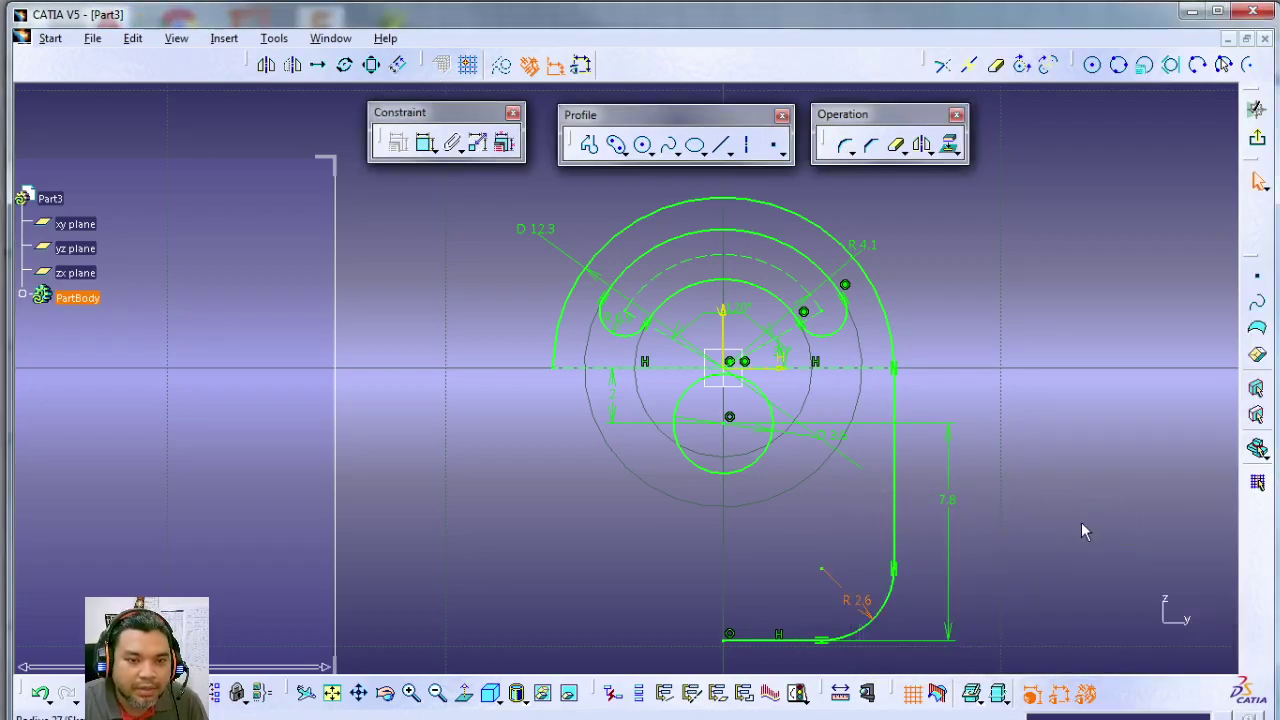
click(1079, 515)
Check the side notch in the reference drawing and sketch a circle about 4.5 mm in diameter centred on the right vertical line.
key(alt+Tab)
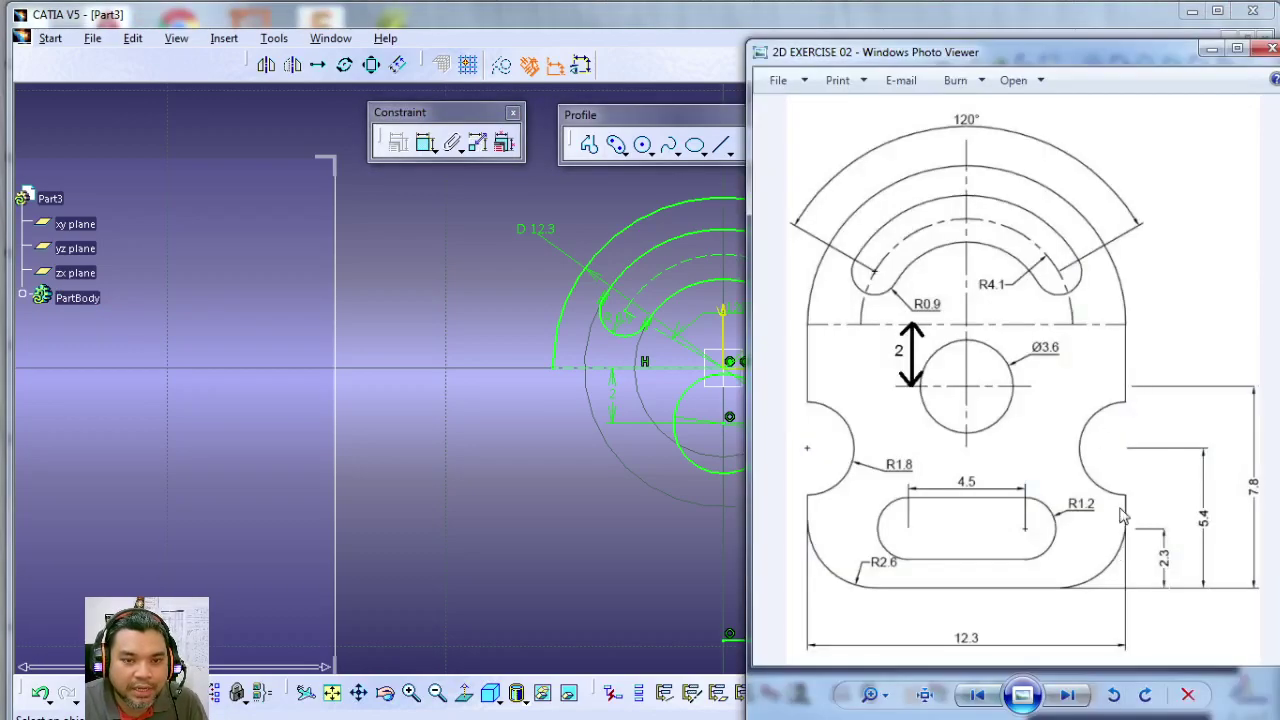
key(alt+Tab)
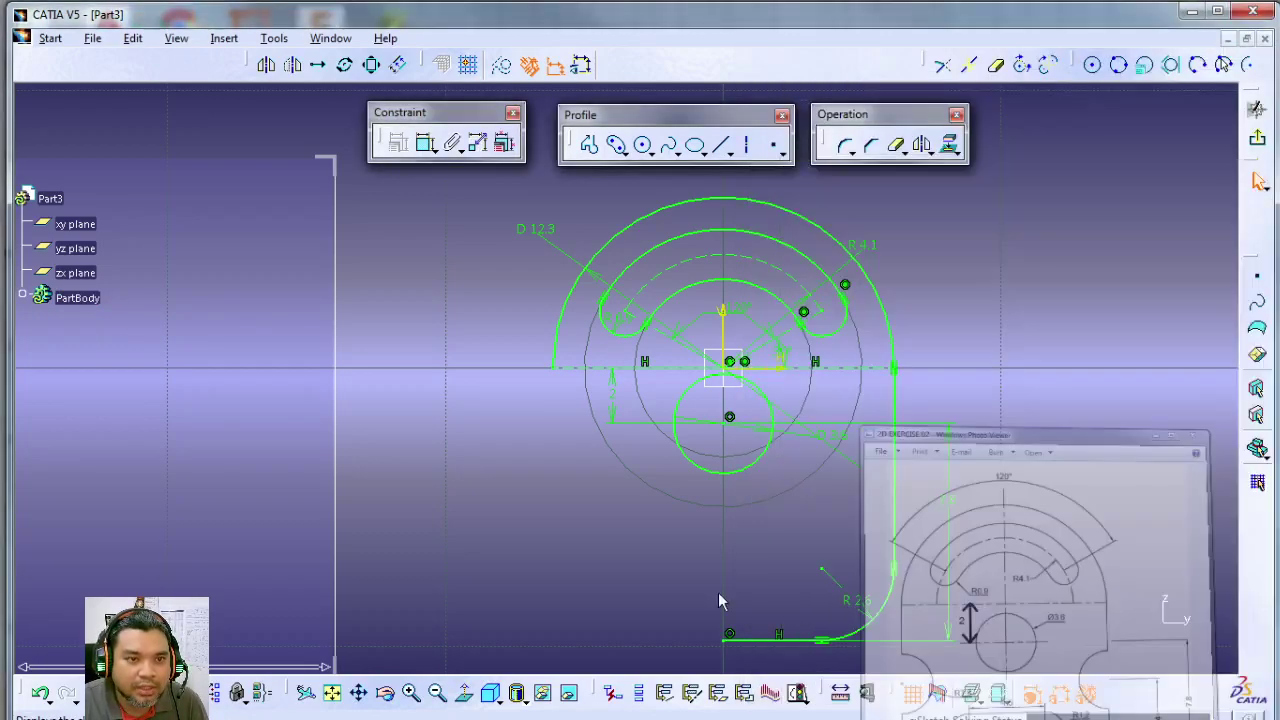
click(645, 150)
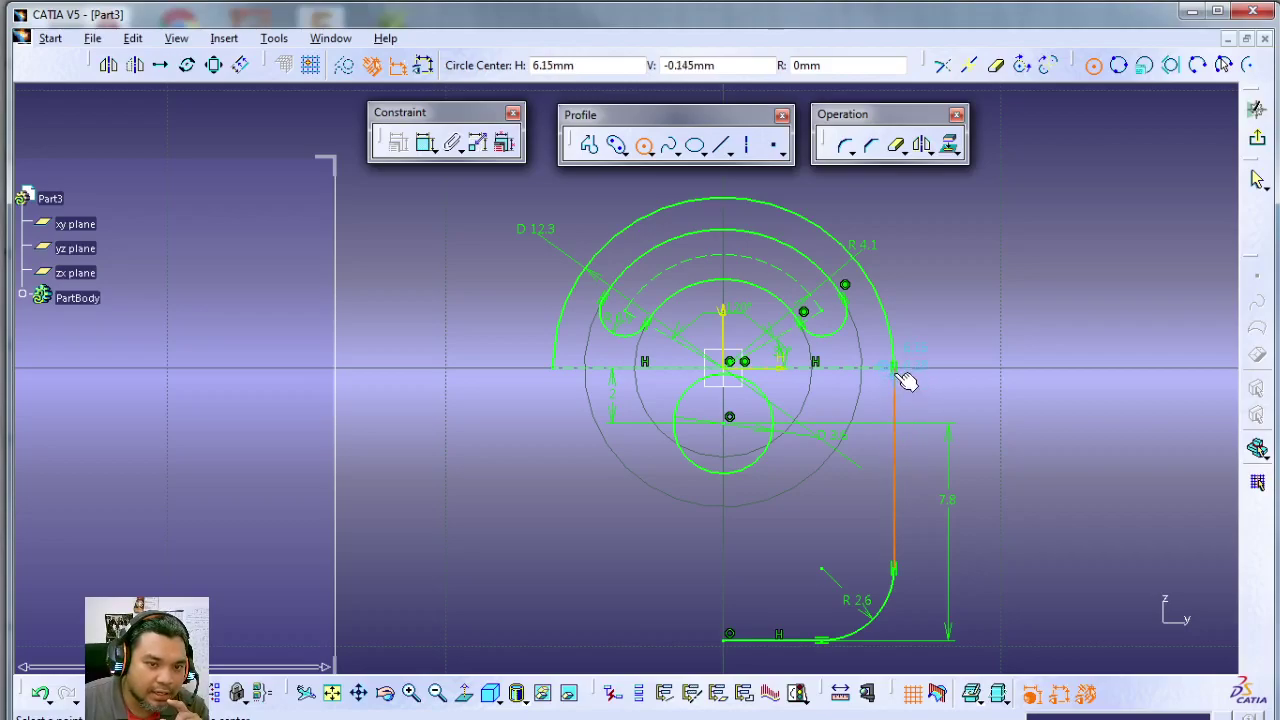
click(897, 507)
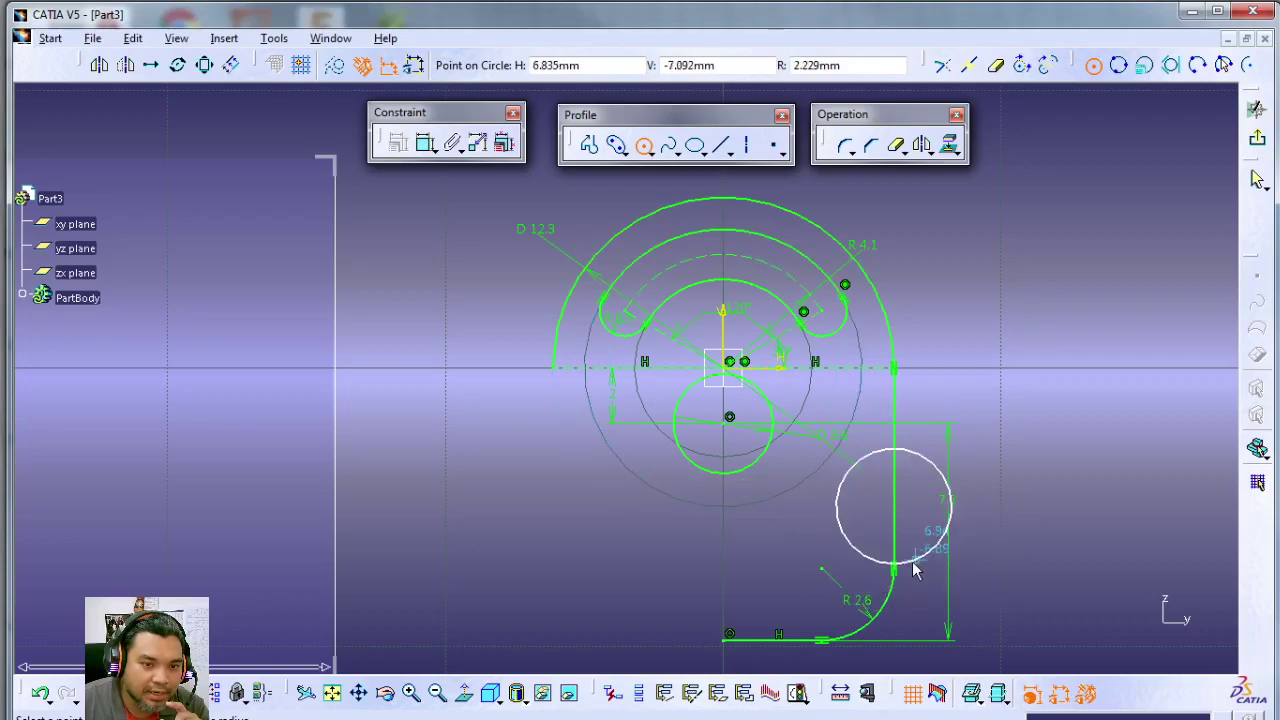
click(917, 567)
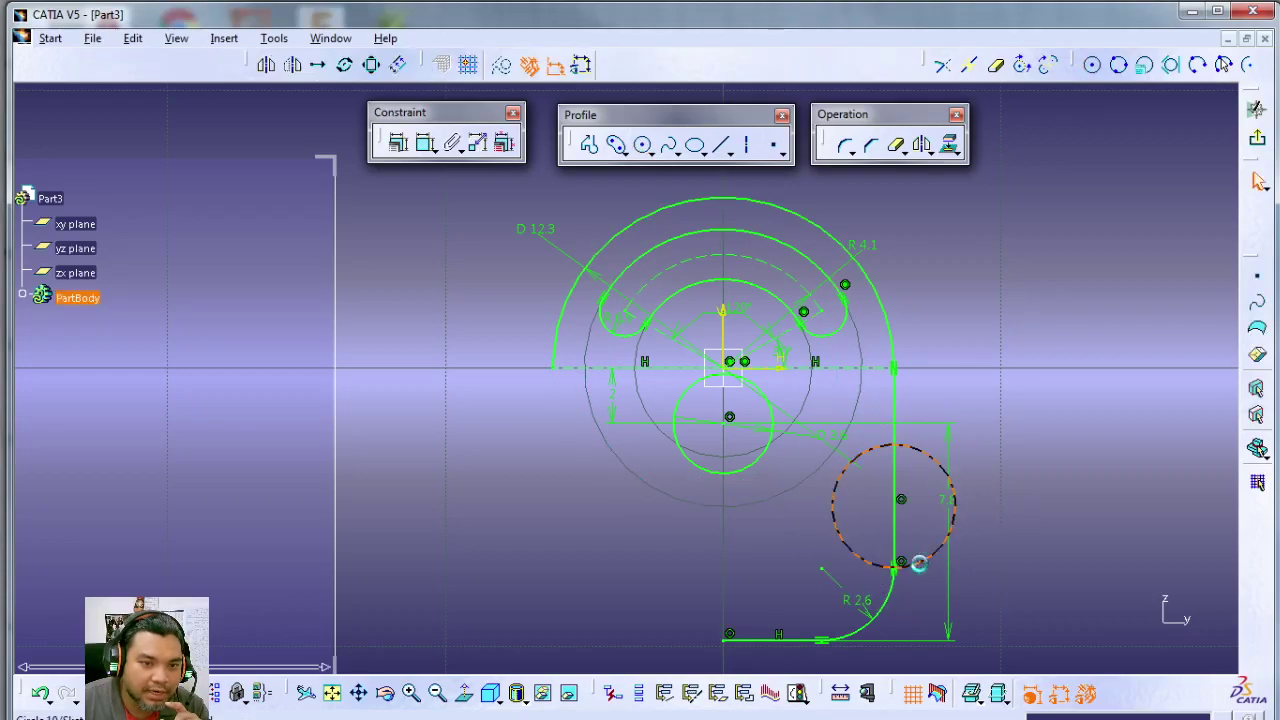
click(1132, 496)
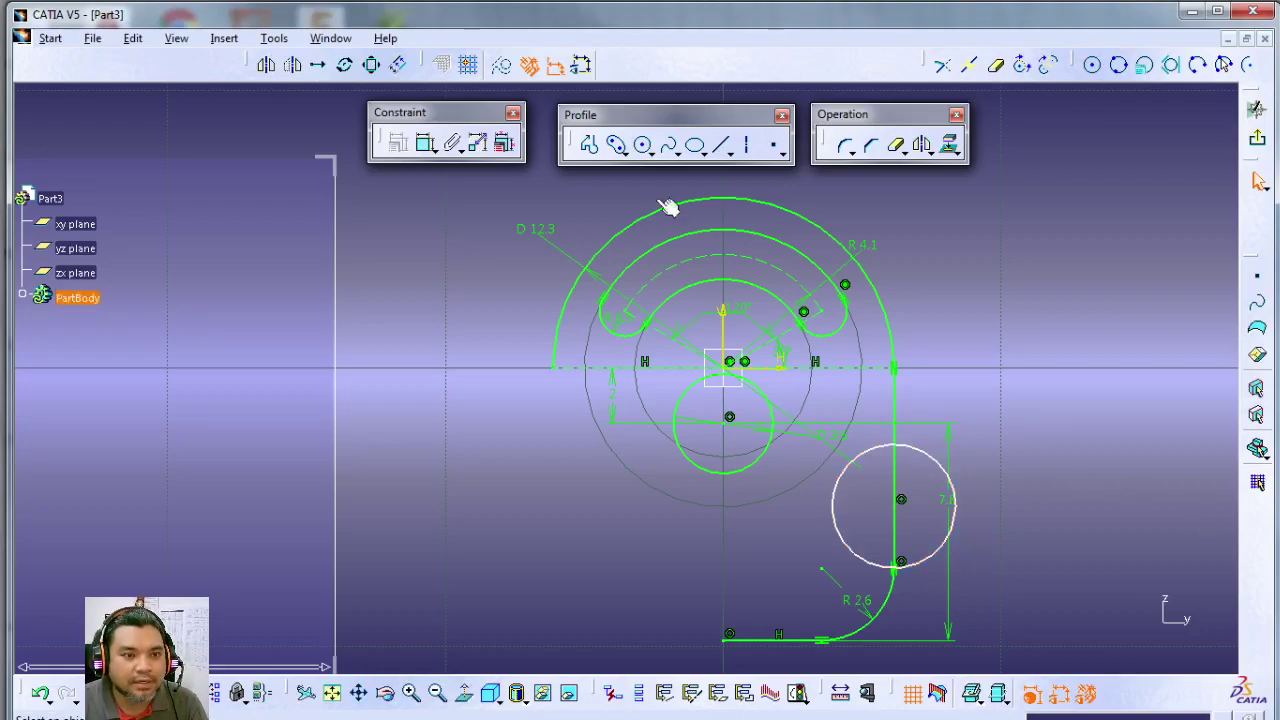
Dimension the notch circle on the right vertical line, check the reference drawing and set its radius to 1.8 mm.
click(426, 143)
click(925, 450)
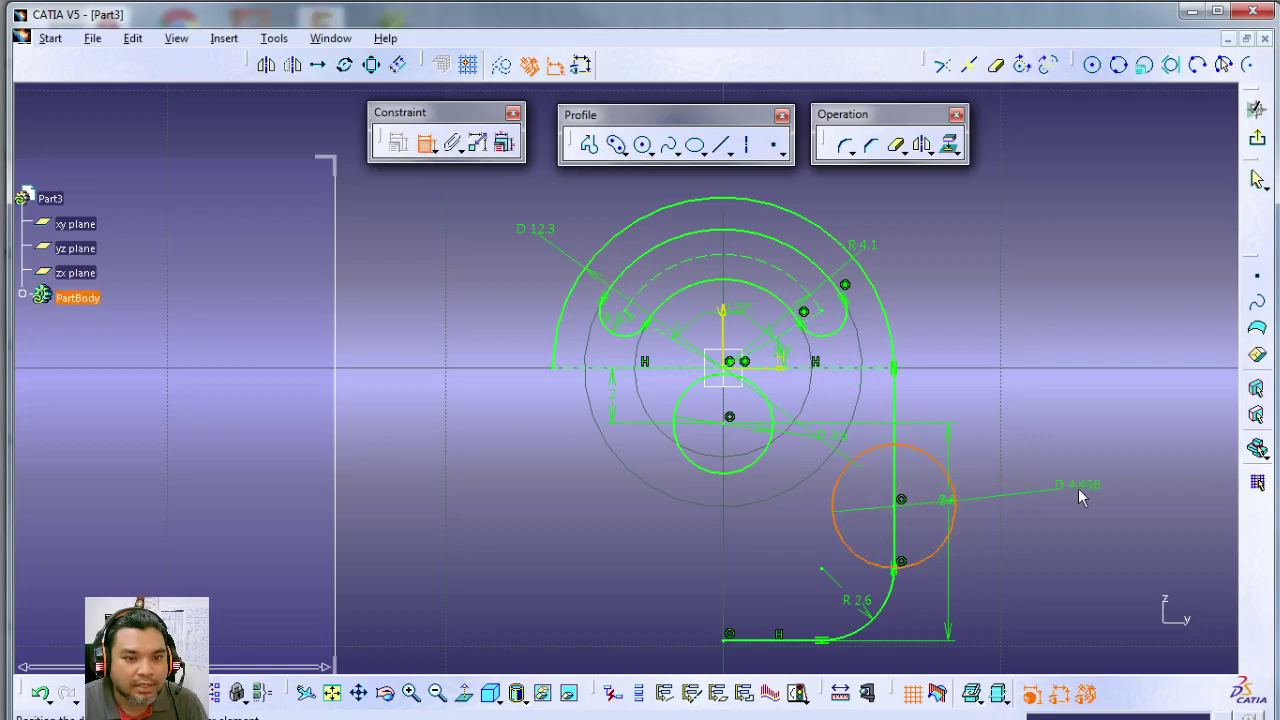
key(alt+Tab)
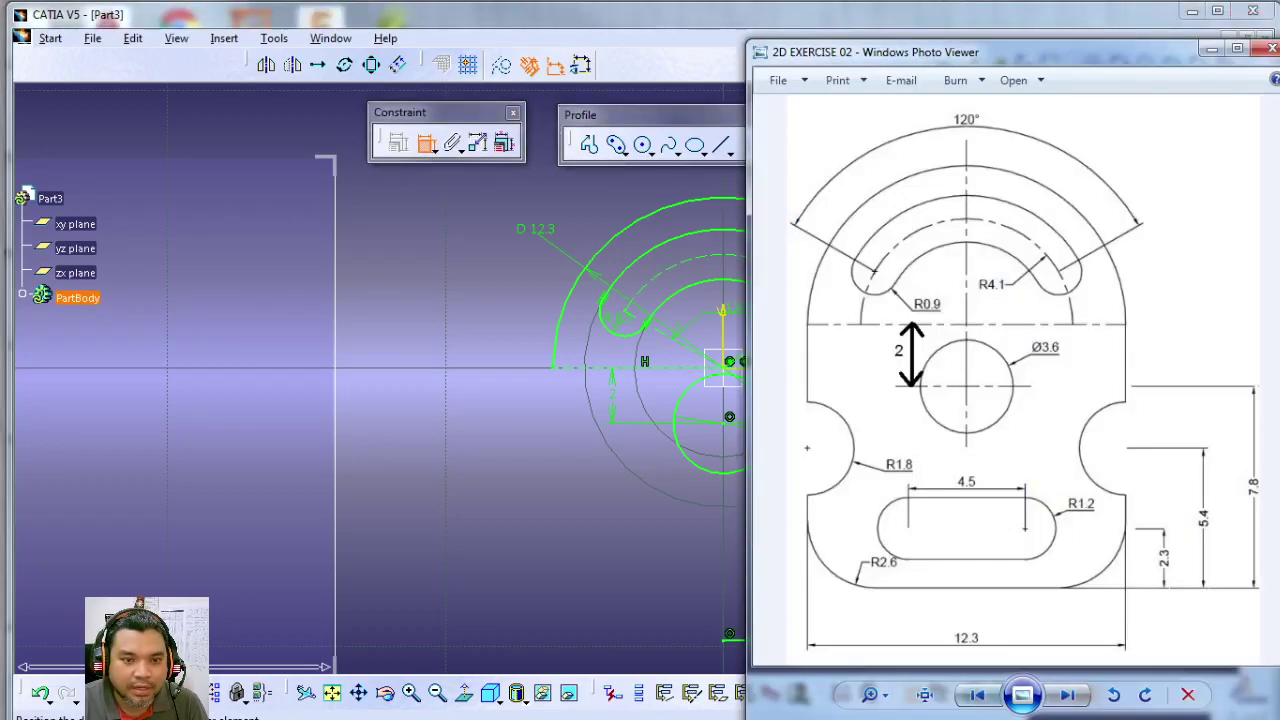
key(alt+Tab)
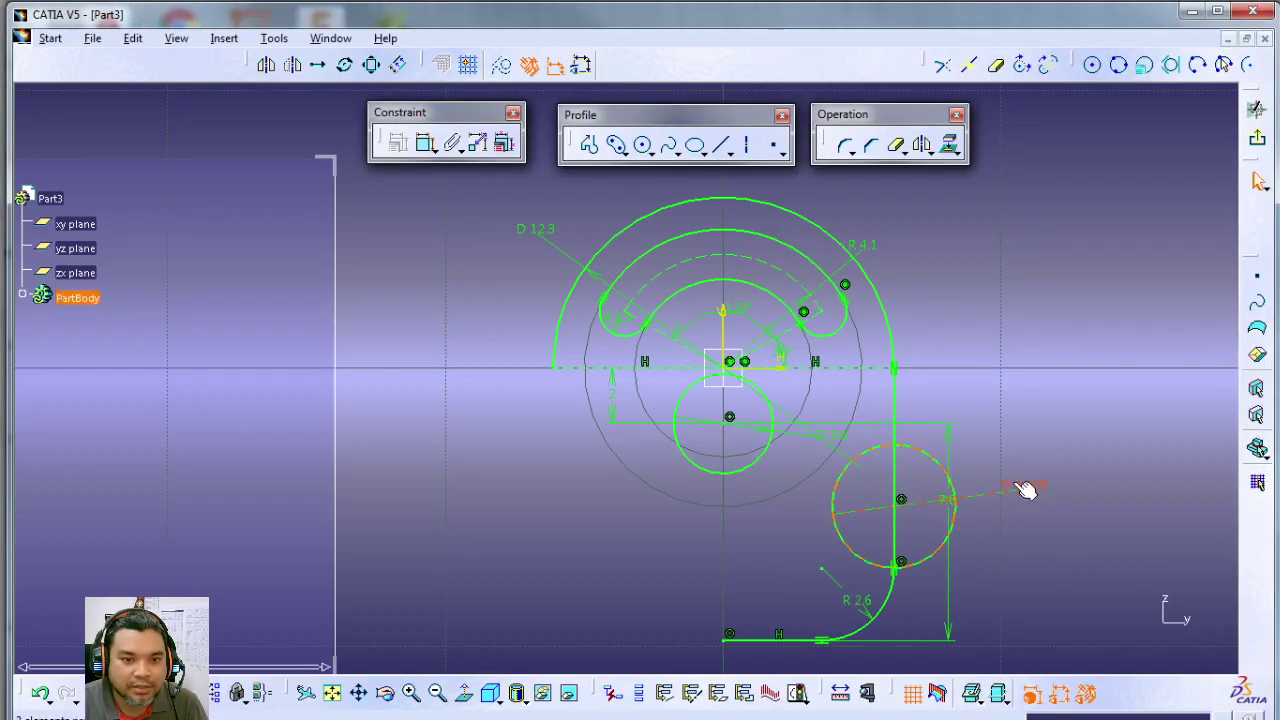
double_click(1025, 488)
click(995, 591)
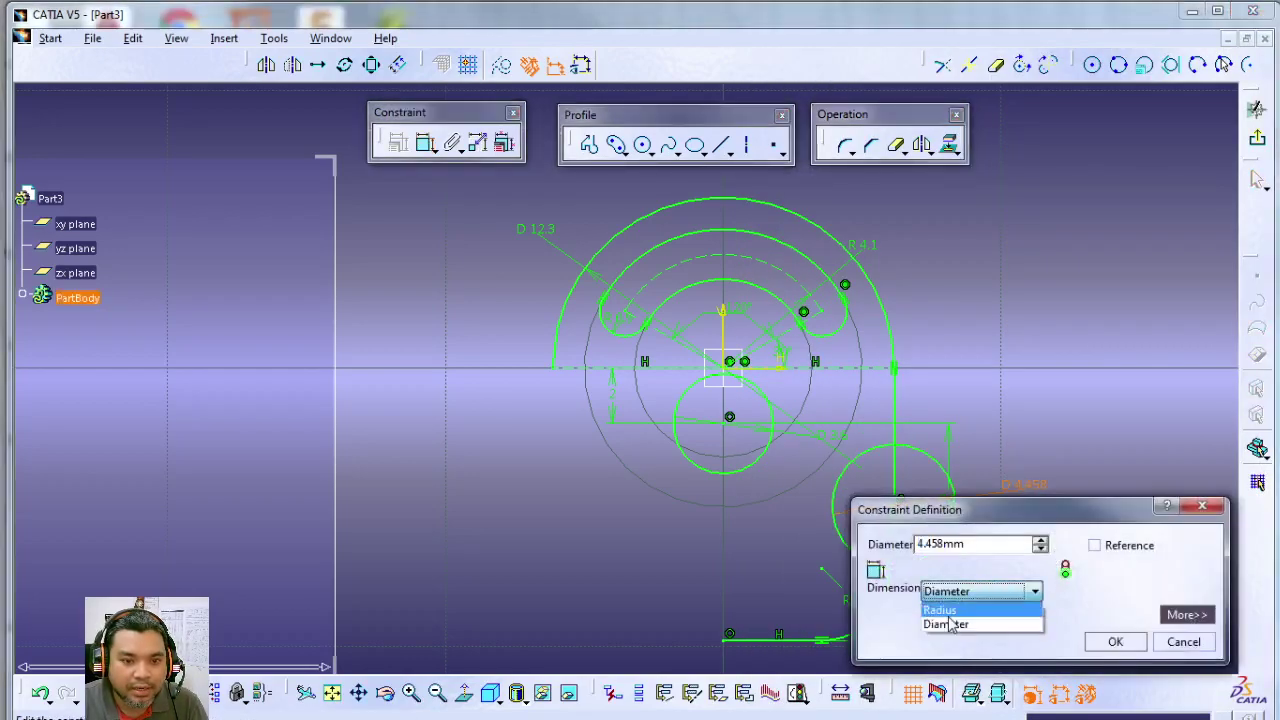
click(945, 610)
double_click(974, 543)
text(1)
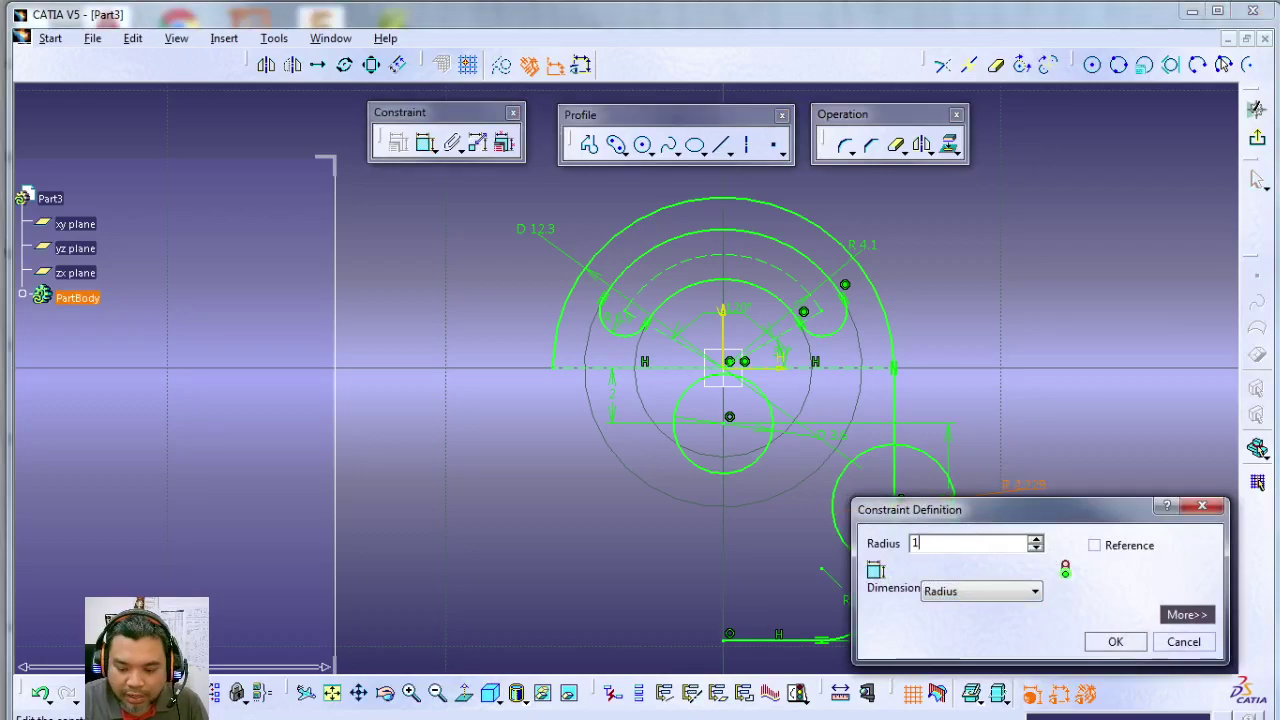
key(Return)
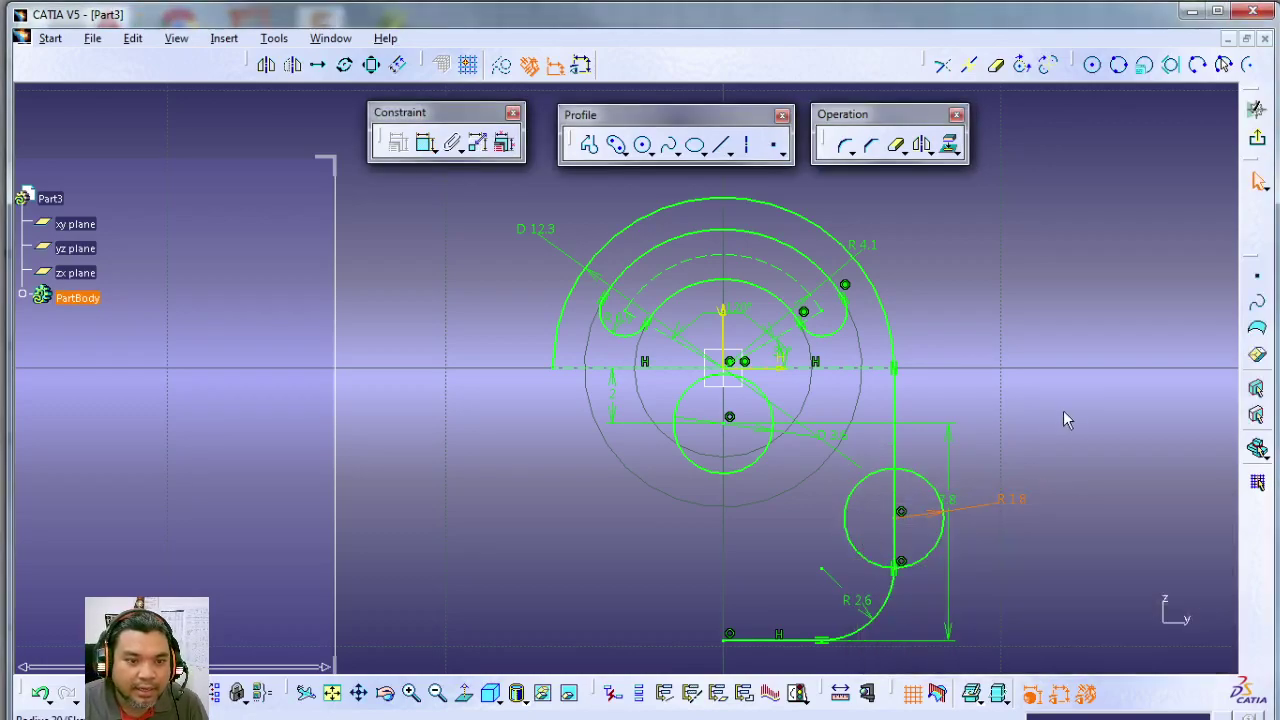
click(1089, 424)
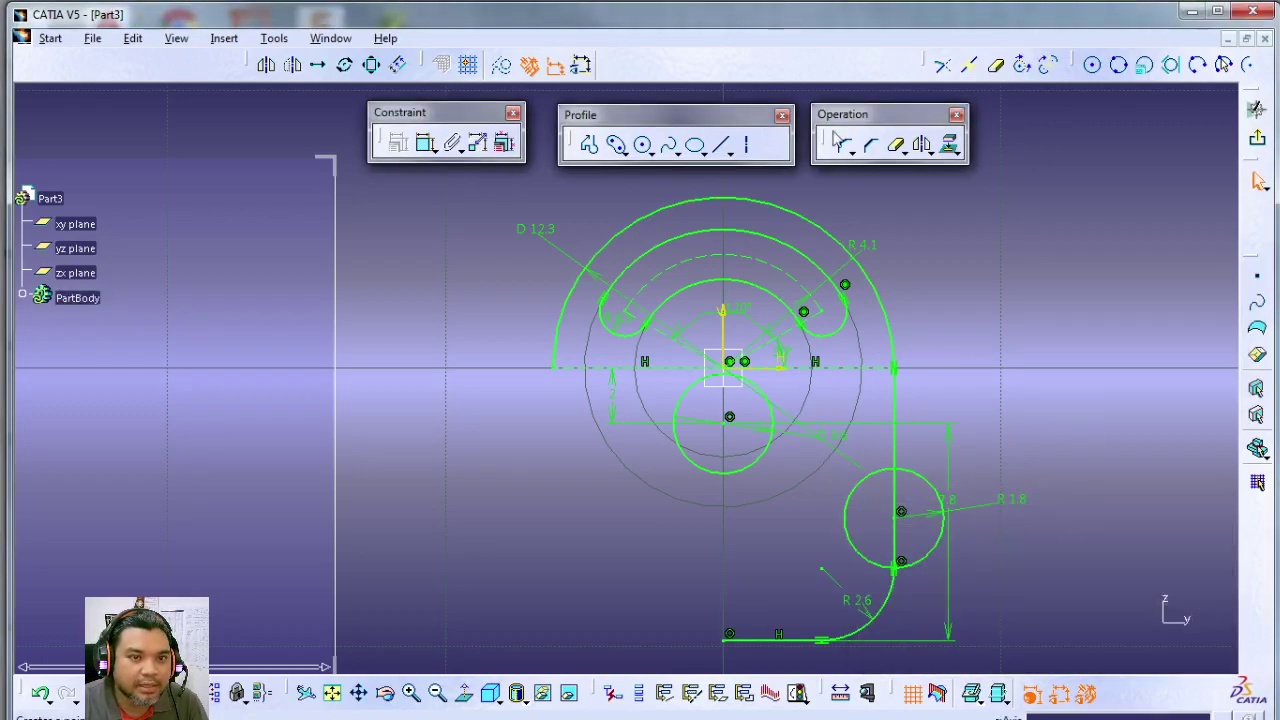
Trim the notch circle's outer half and the line crossing it, and try to move the remaining arc's centre upward.
click(898, 147)
click(941, 495)
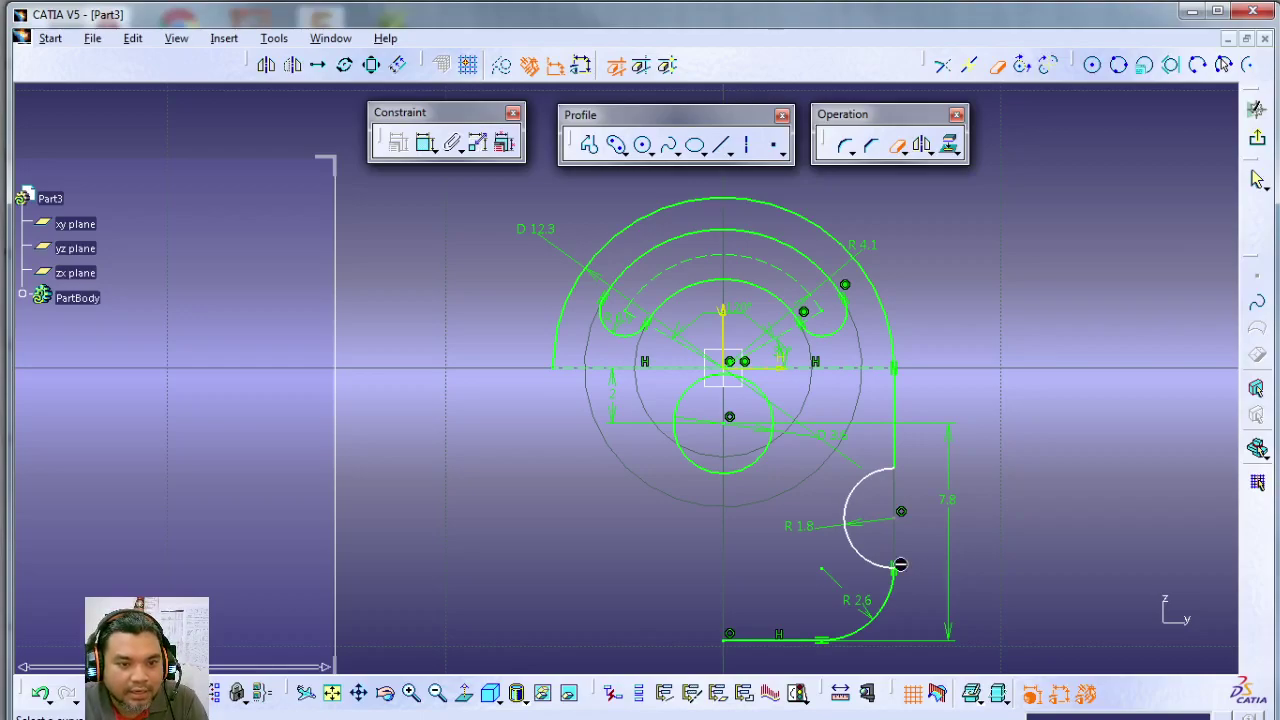
key(Escape)
drag(901, 520, 903, 490)
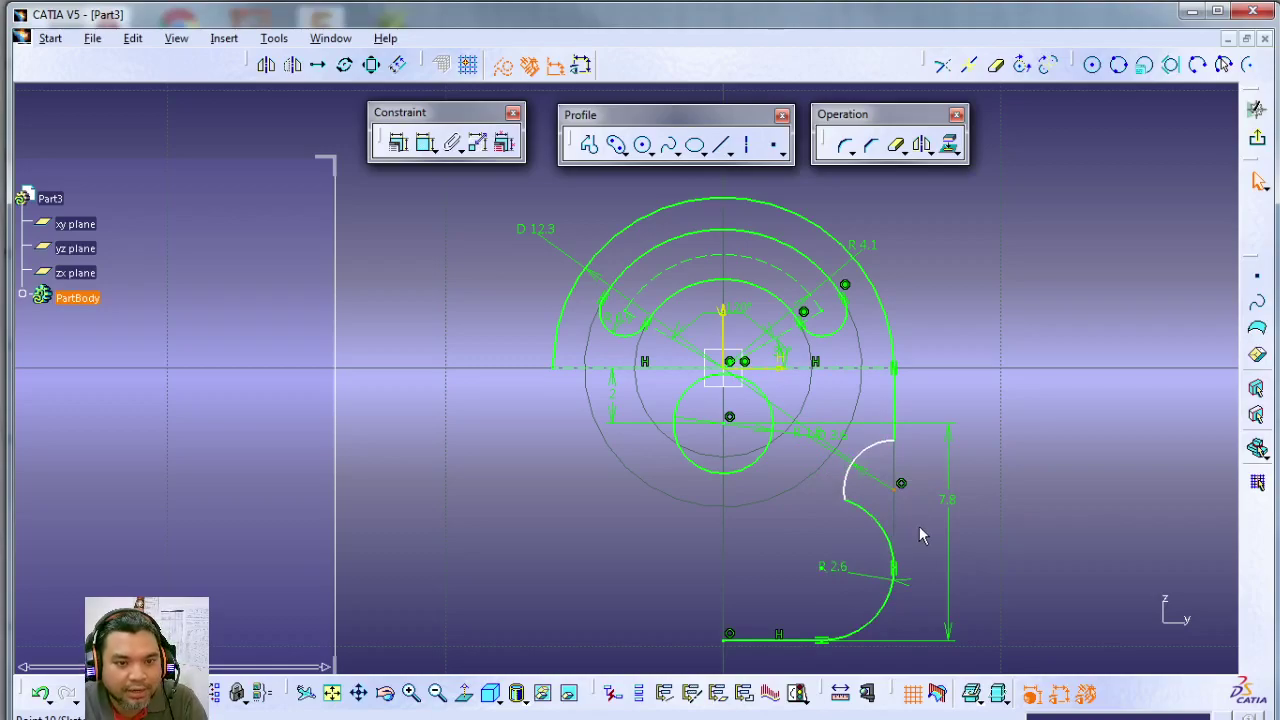
Undo the arc's centre move, the notch trims and the circle's radius dimension.
key(ctrl+z)
key(ctrl+z)
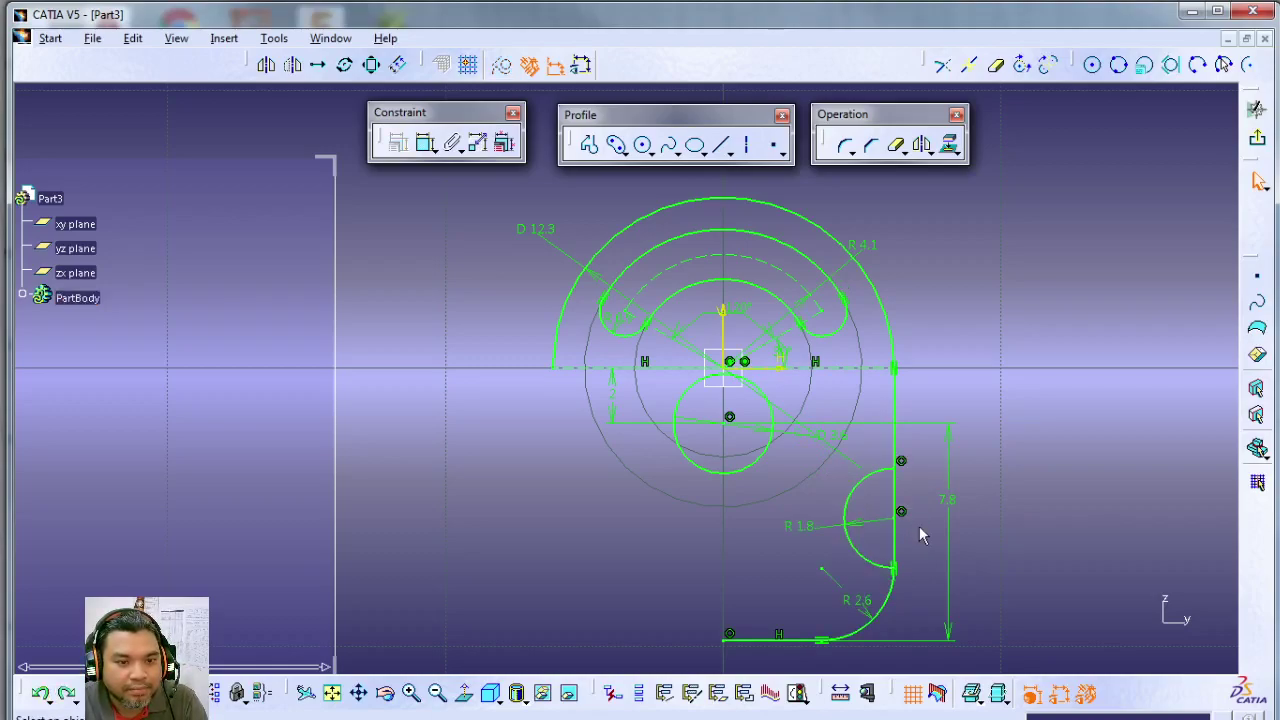
key(ctrl+z)
key(ctrl+z)
key(ctrl+z)
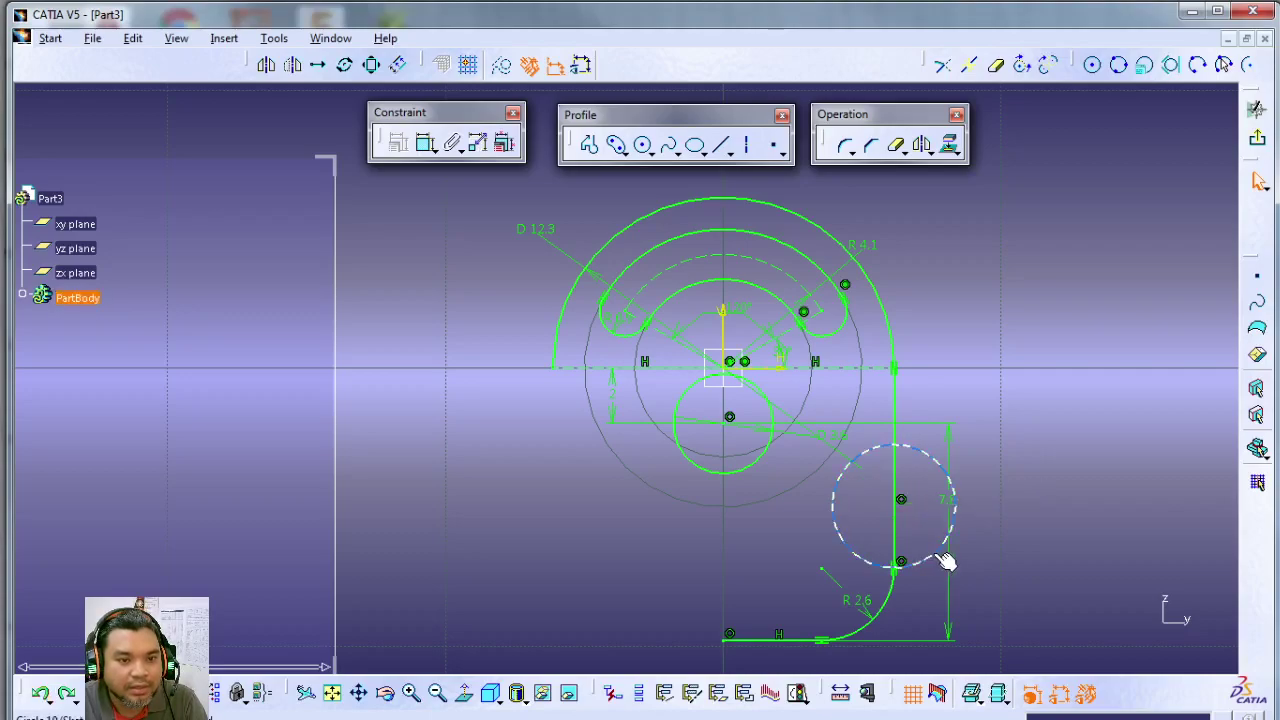
Enlarge the notch circle, check the reference drawing and set the vertical distance from its centre to the bottom line to 5.4 mm.
mouse_move(933, 563)
mouse_down()
mouse_move(929, 509)
mouse_move(926, 546)
mouse_up()
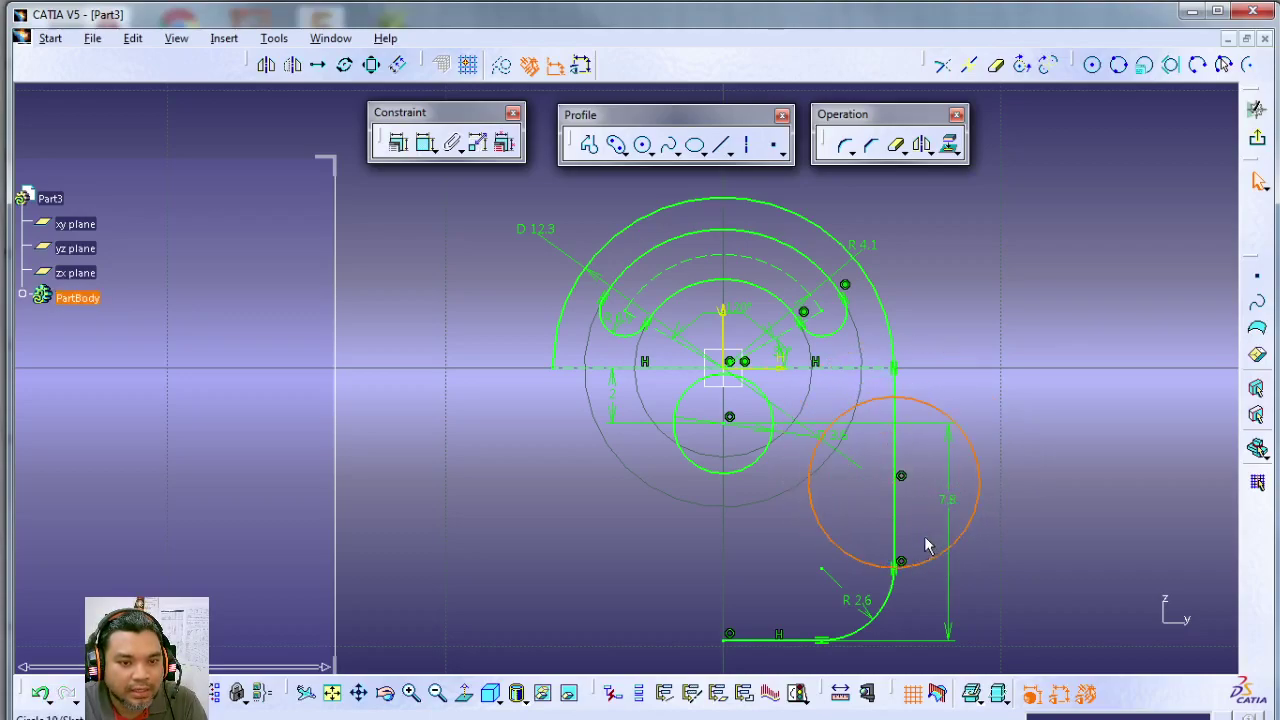
click(1015, 503)
click(425, 143)
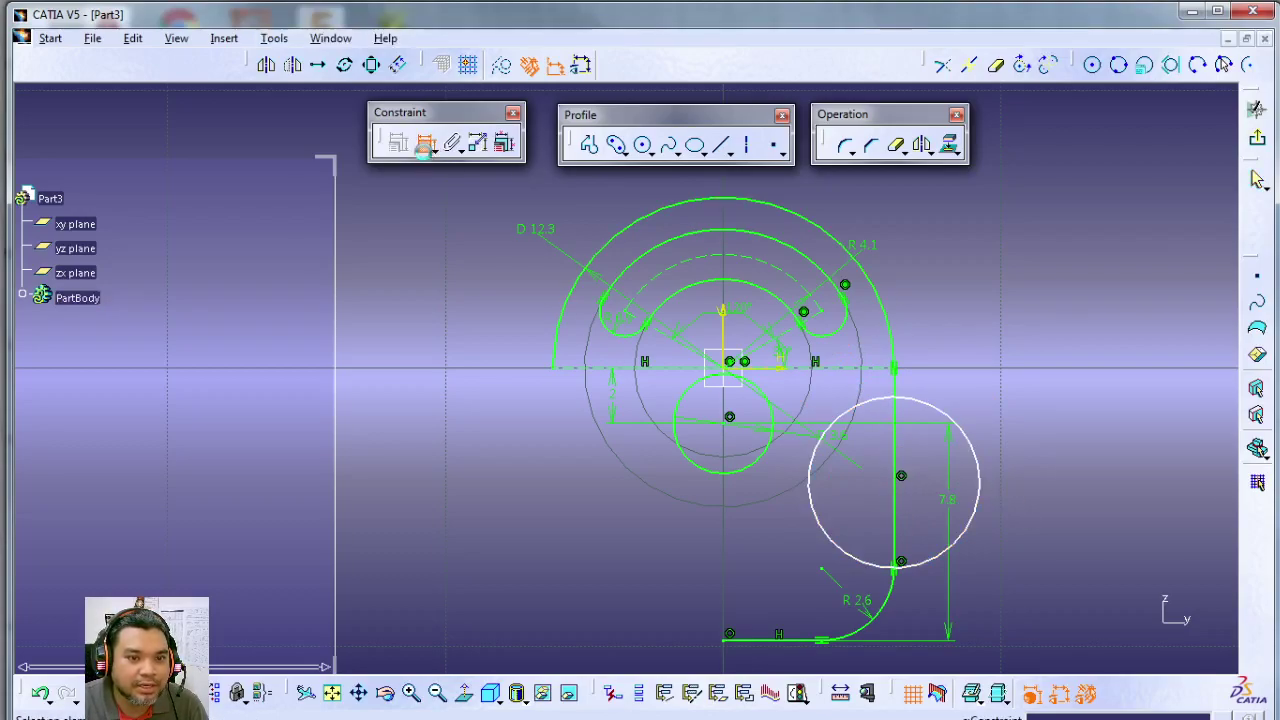
click(899, 478)
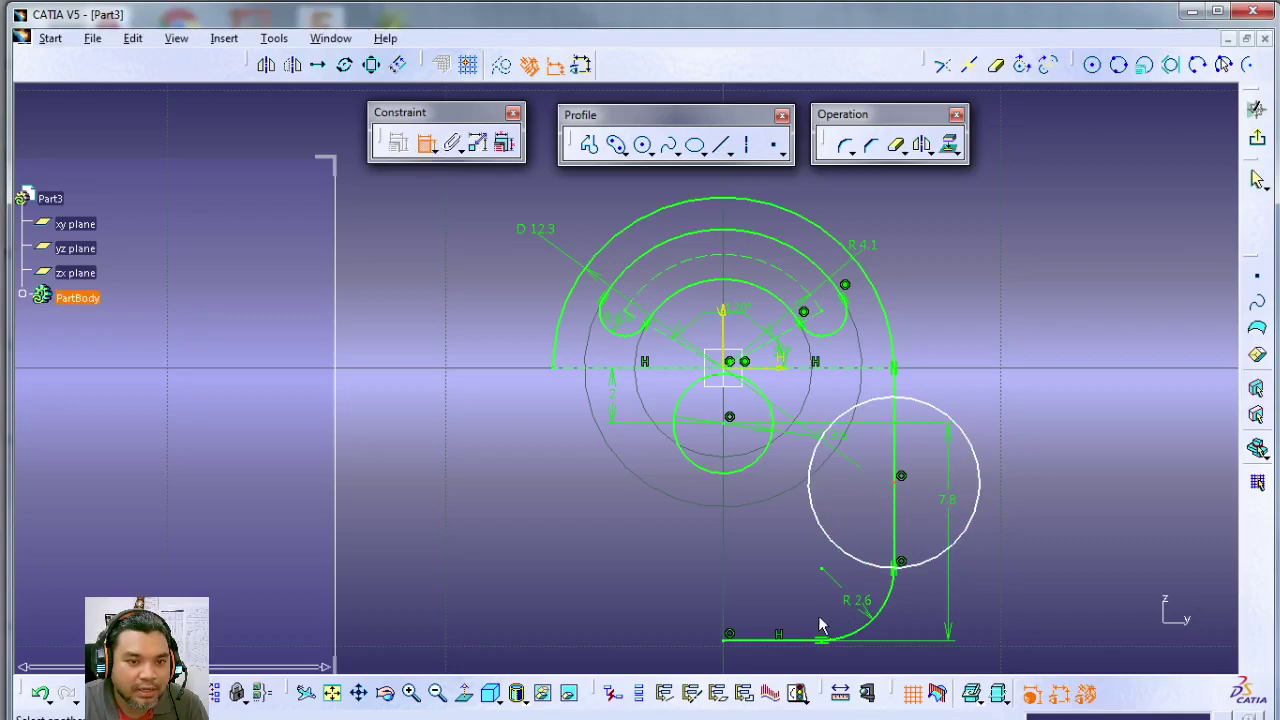
click(771, 640)
click(926, 594)
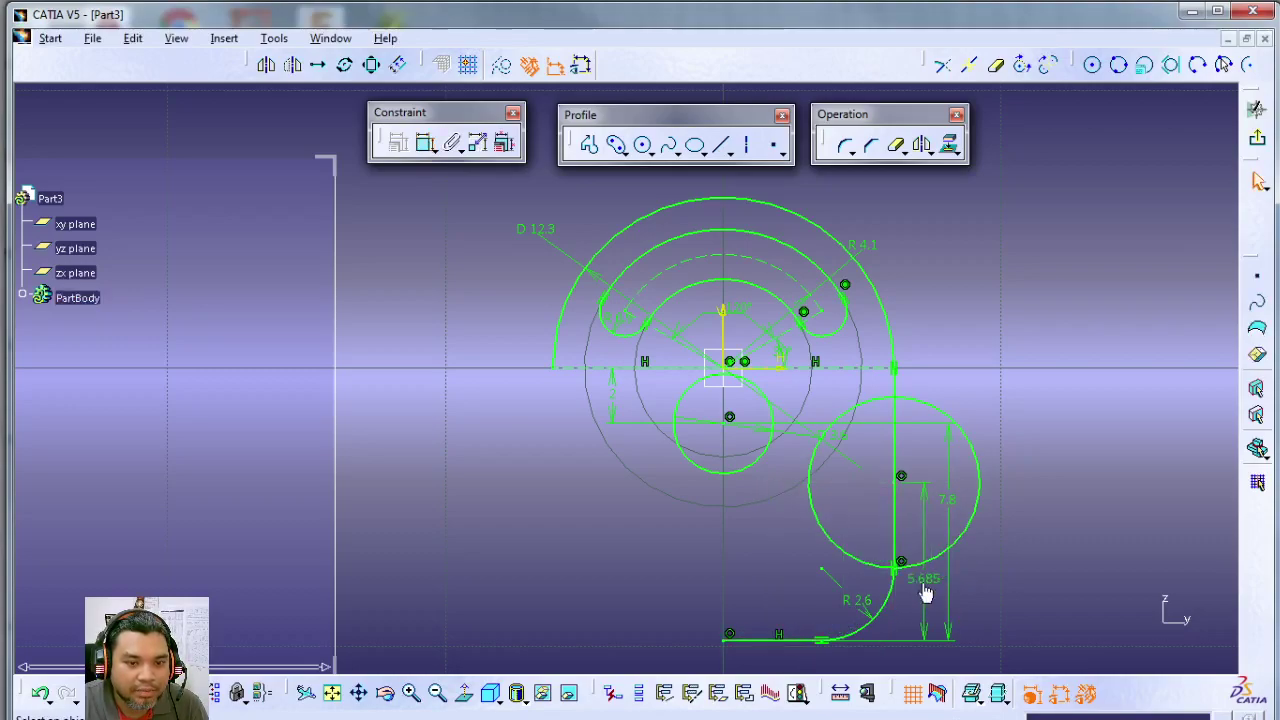
click(979, 719)
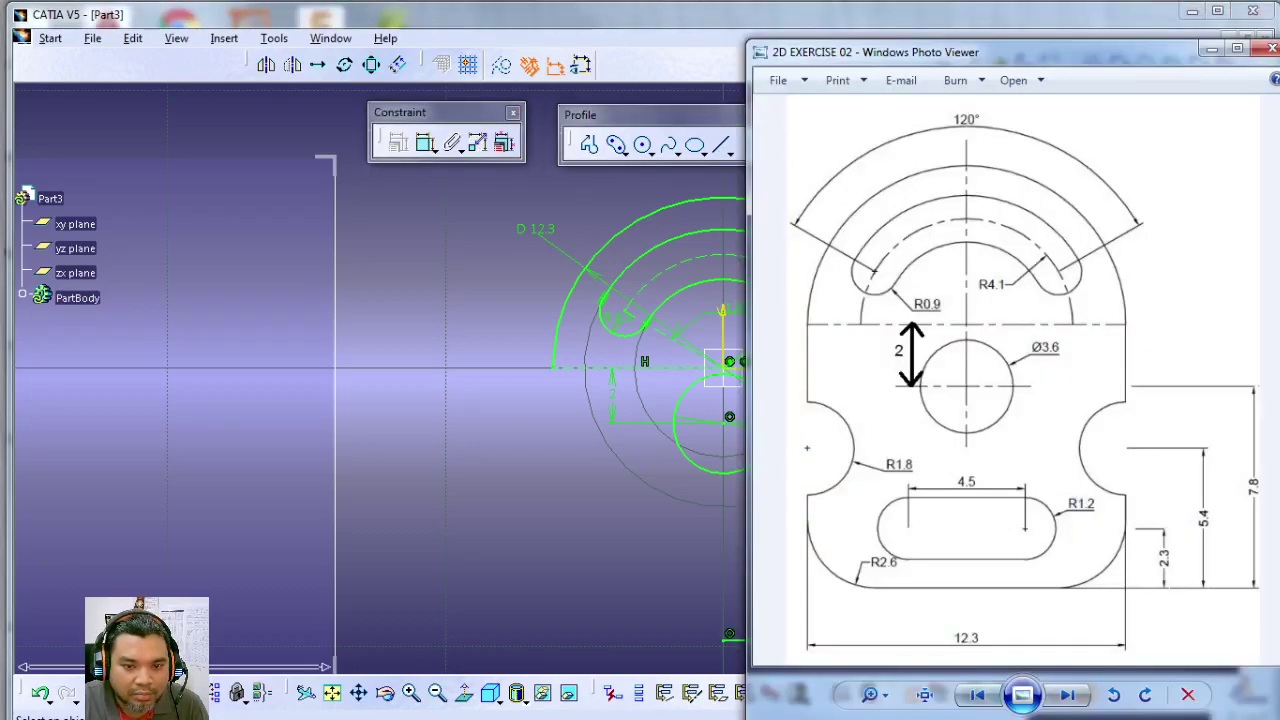
click(979, 719)
double_click(926, 590)
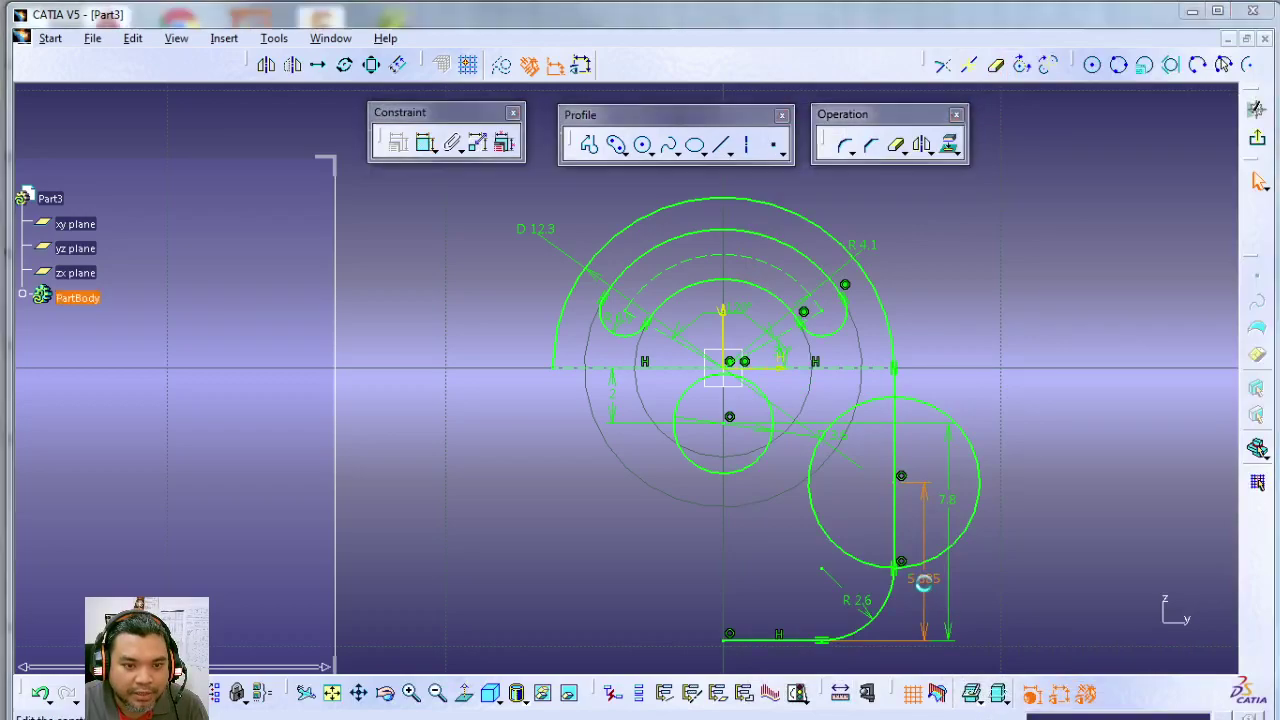
text(5.4)
key(Return)
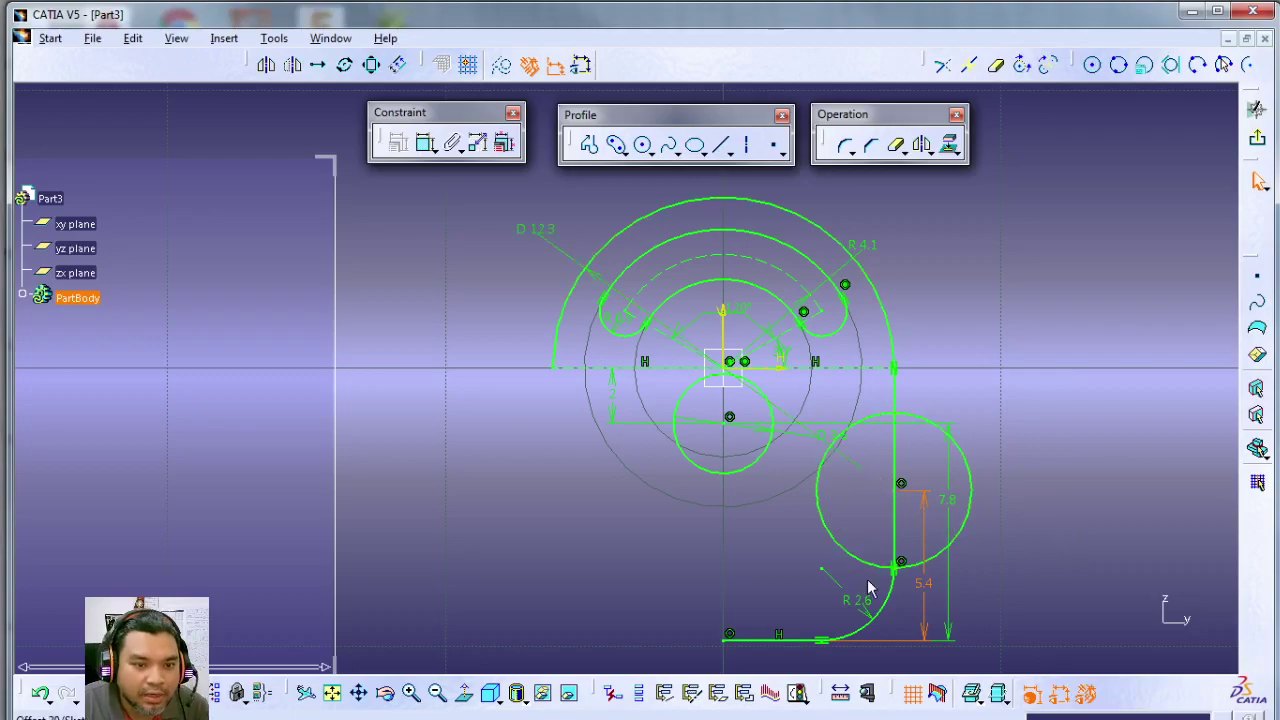
Delete the notch circle together with its centre point and the 5.4 mm distance dimension.
click(970, 472)
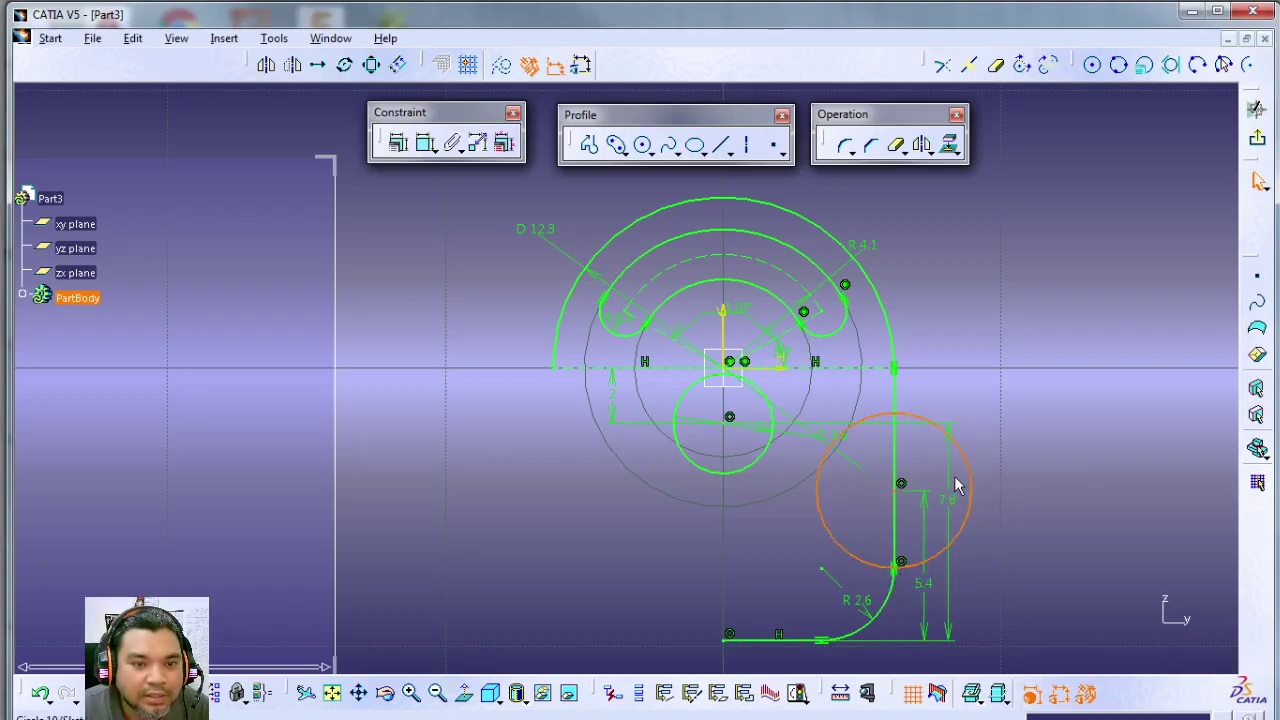
key(Delete)
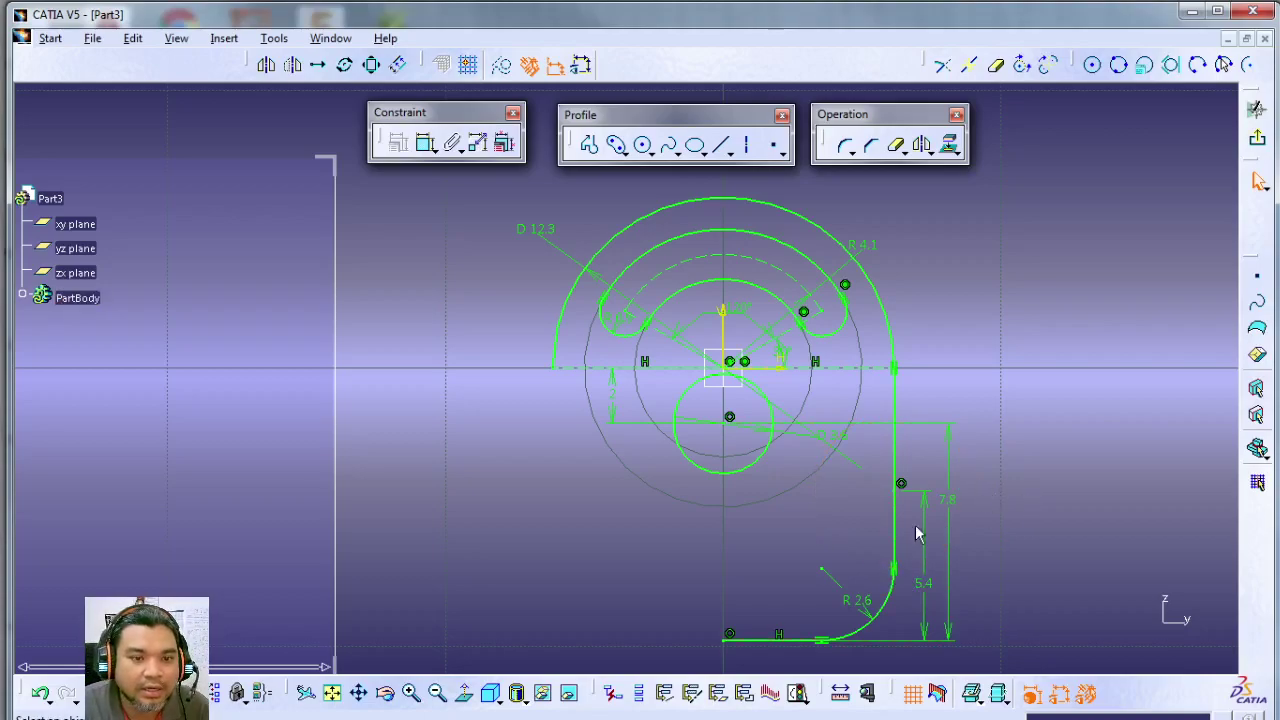
click(897, 490)
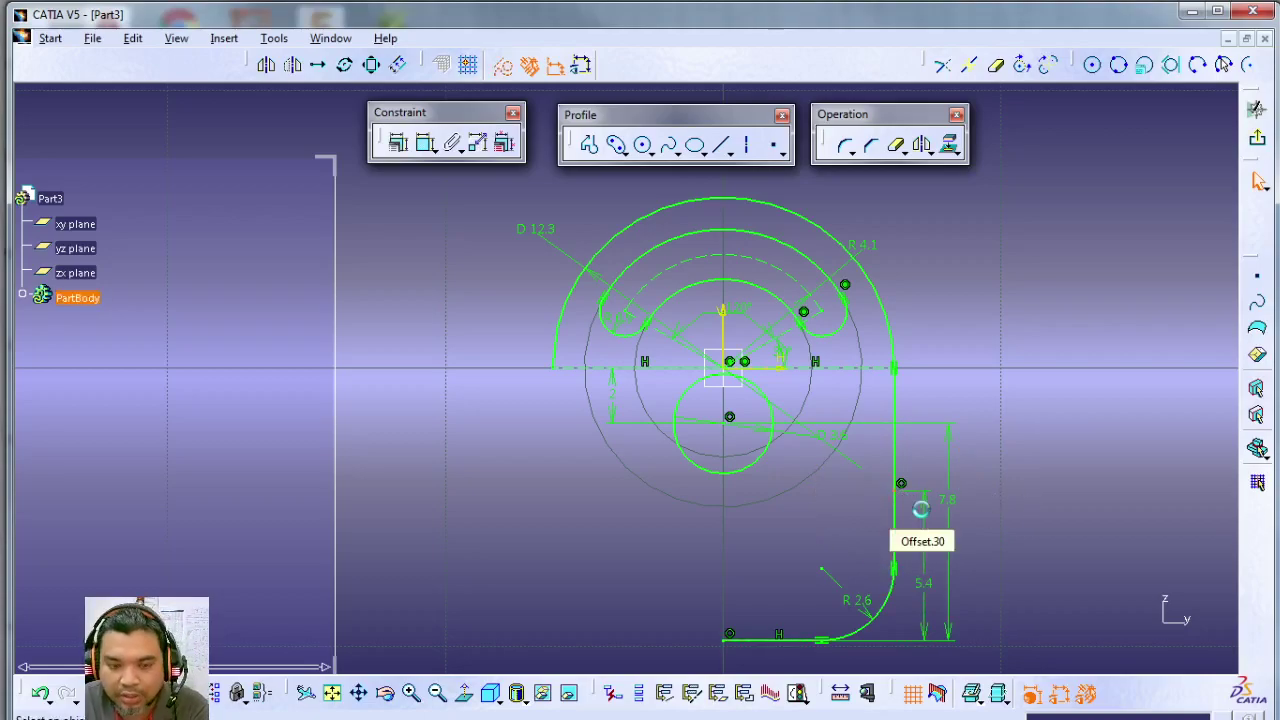
click(925, 519)
key(Delete)
Sketch a new notch circle of about 1.9 mm radius centred on the right vertical line, clear of the corner arc.
click(643, 145)
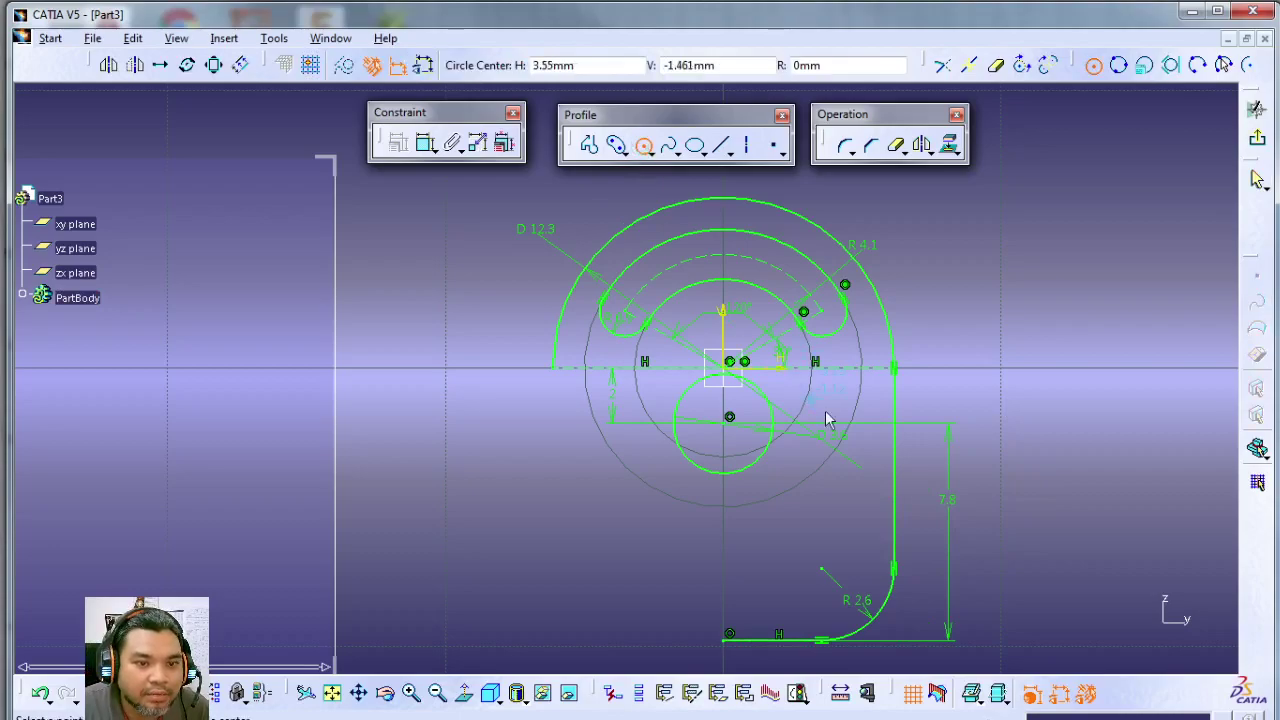
click(895, 479)
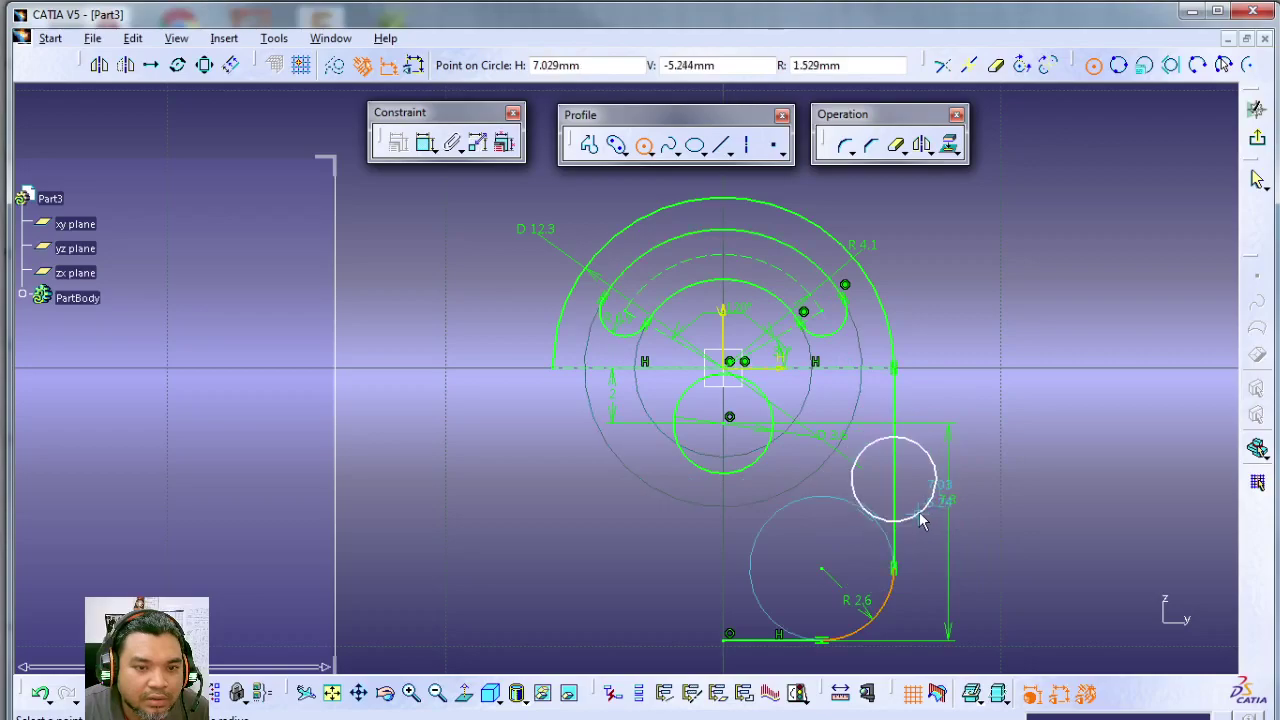
click(868, 533)
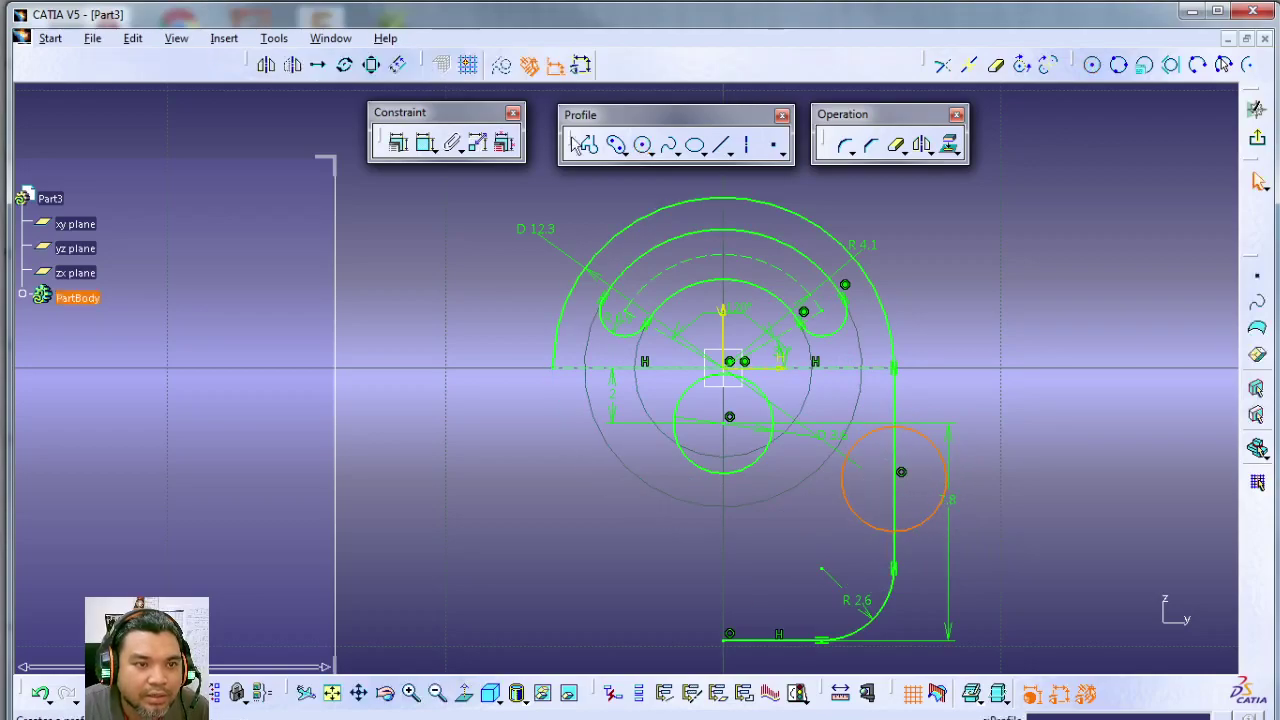
Dimension the new notch circle and set its radius to 1.8 mm.
click(425, 143)
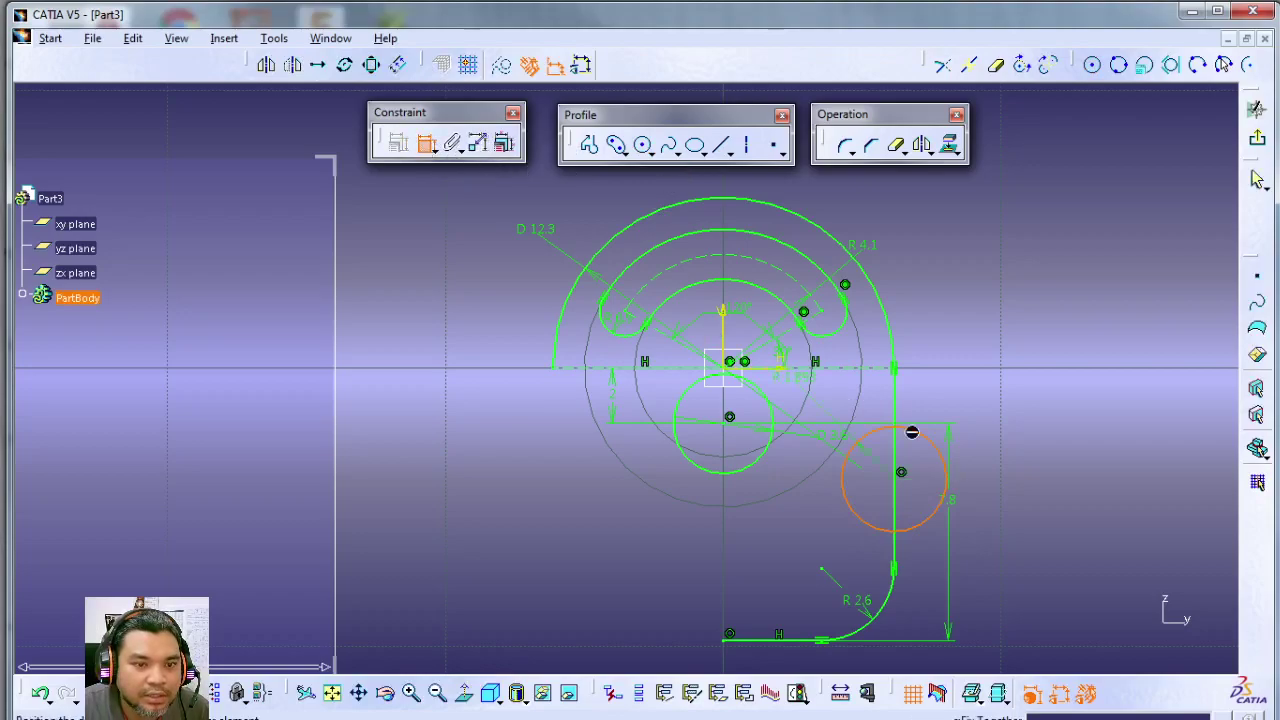
click(1060, 485)
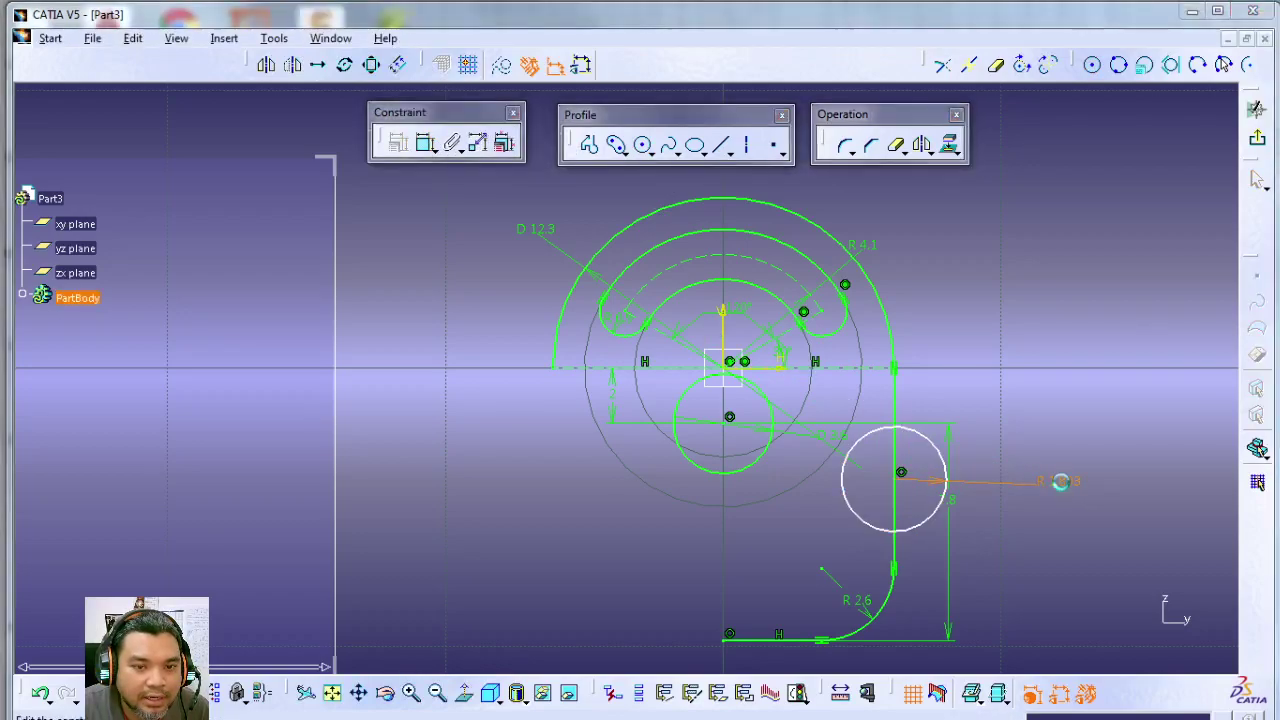
double_click(1055, 488)
text(1.8mm)
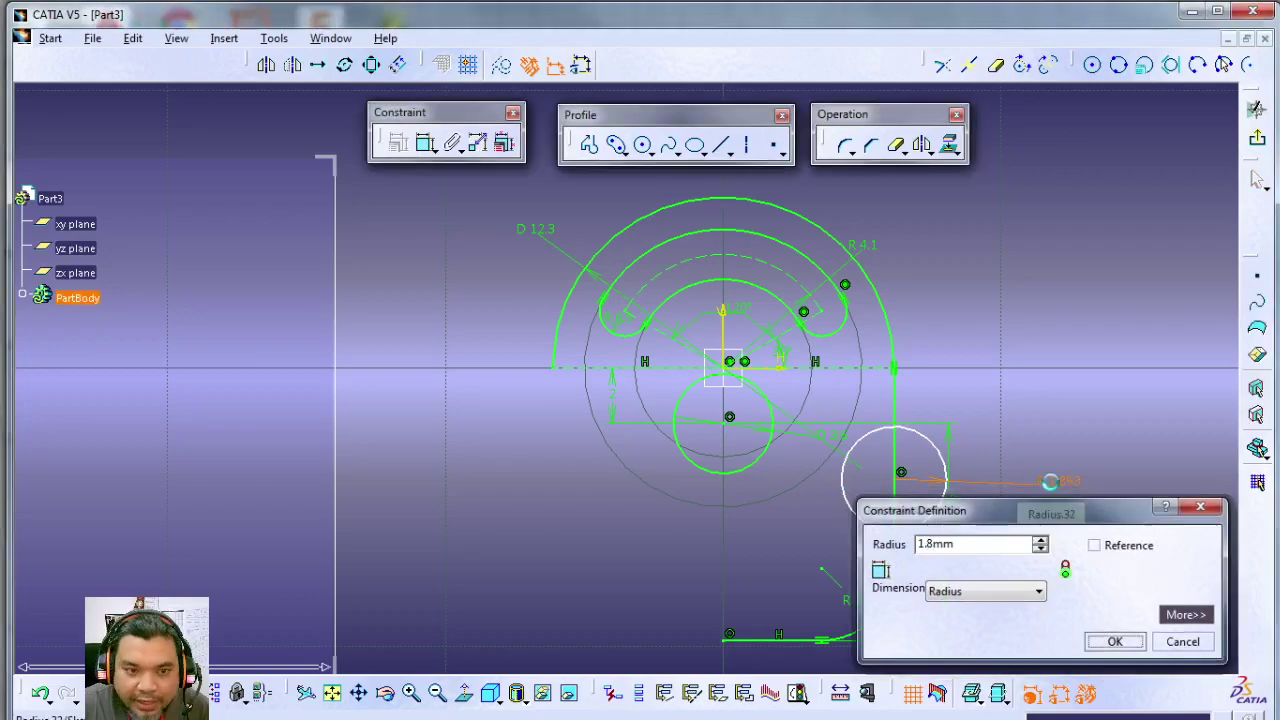
key(Return)
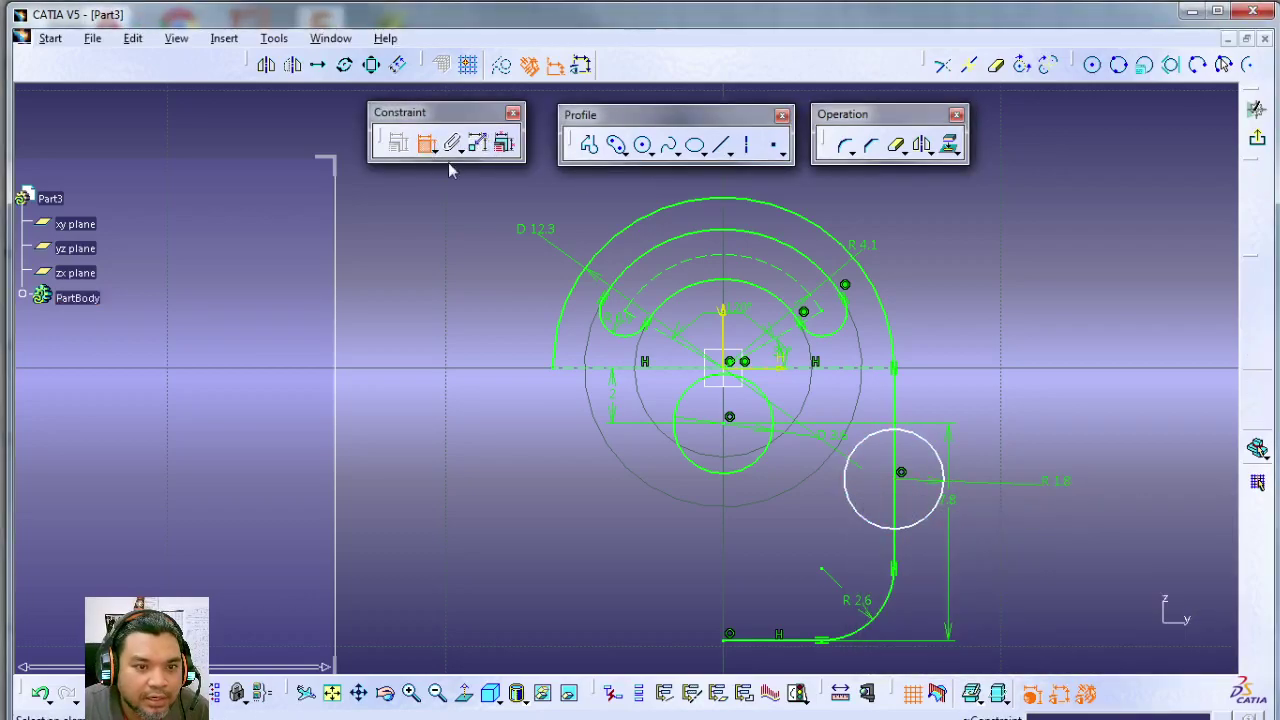
Dimension the vertical distance from the notch circle's centre to the bottom line, check the reference drawing and set it to 5.4 mm.
click(880, 481)
click(896, 480)
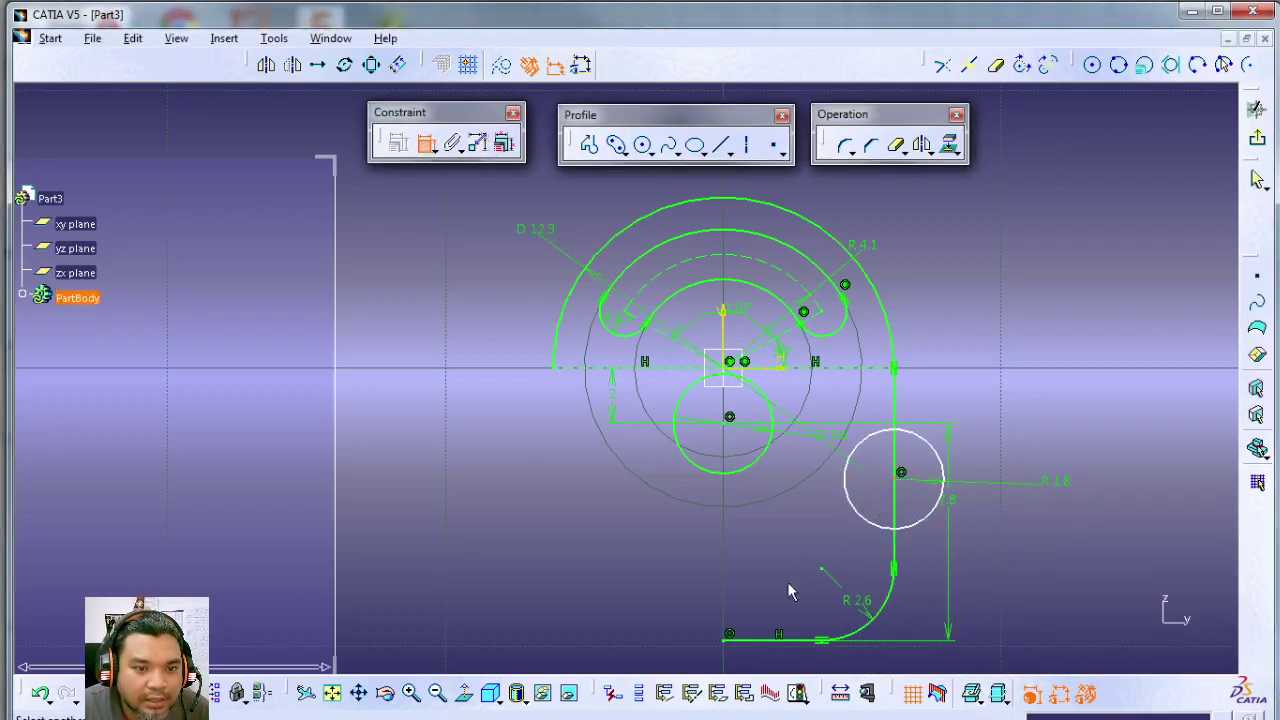
click(802, 640)
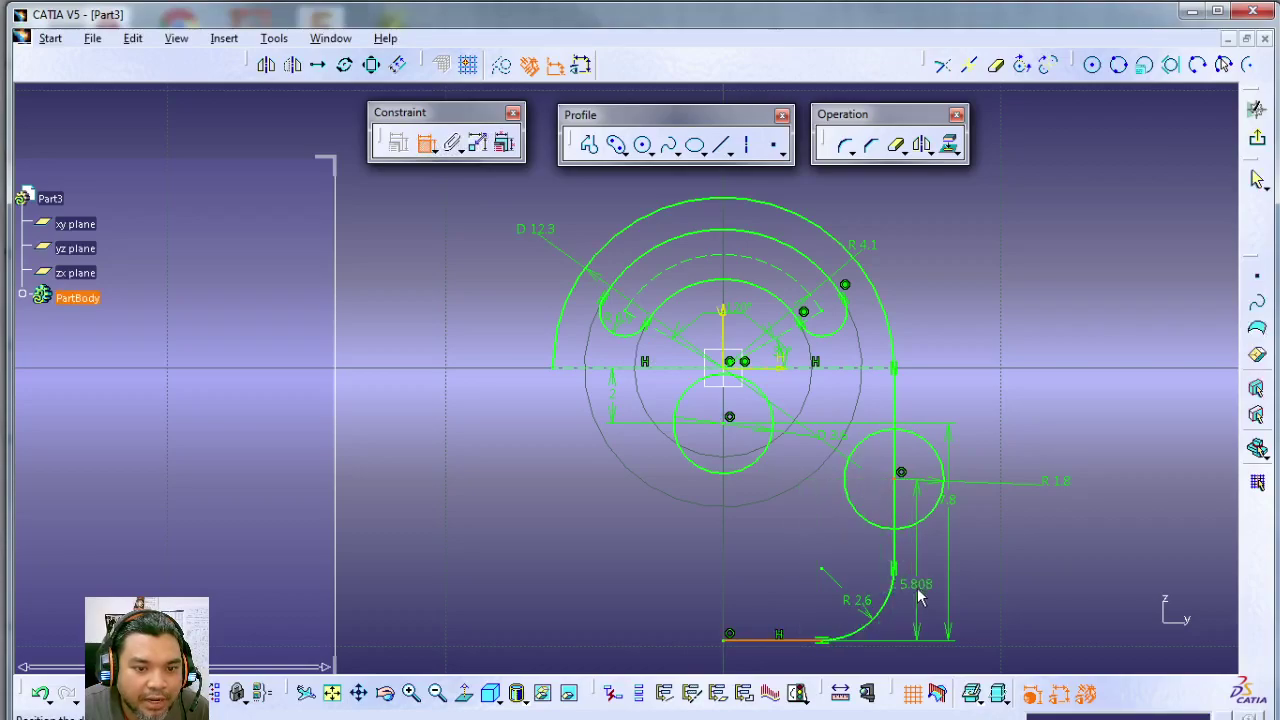
click(930, 590)
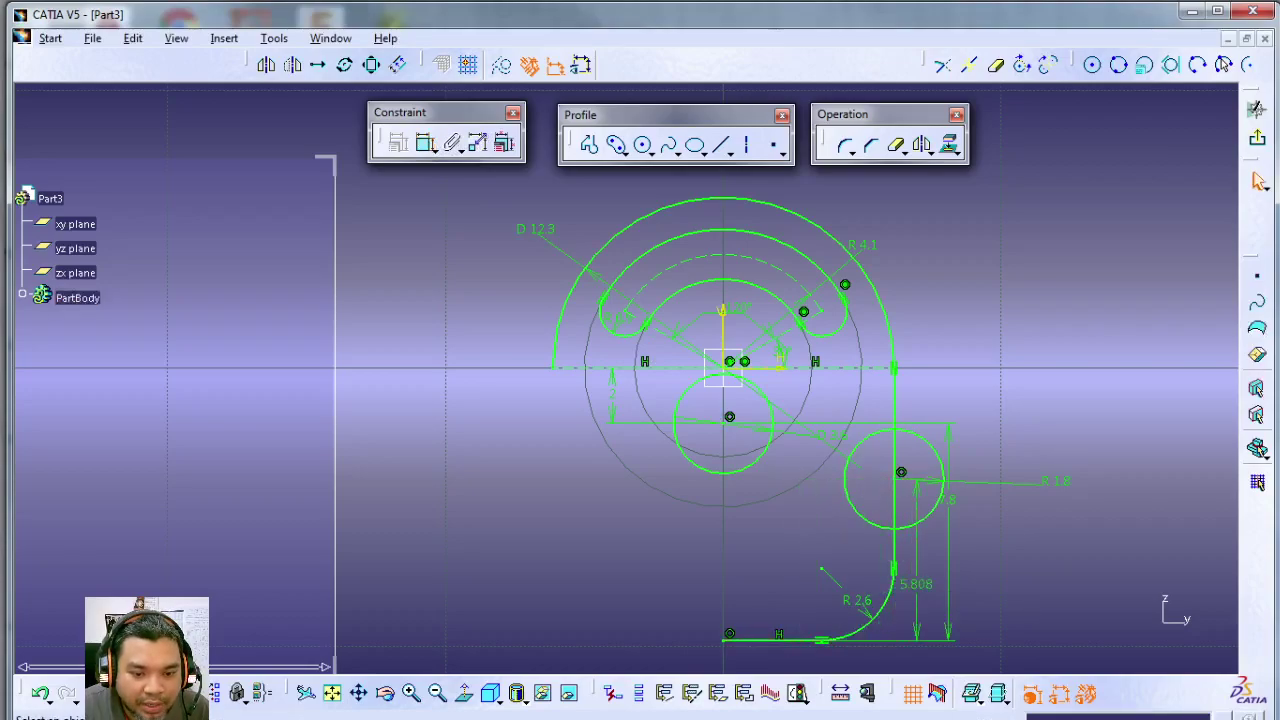
key(alt+Tab)
key(alt+Tab)
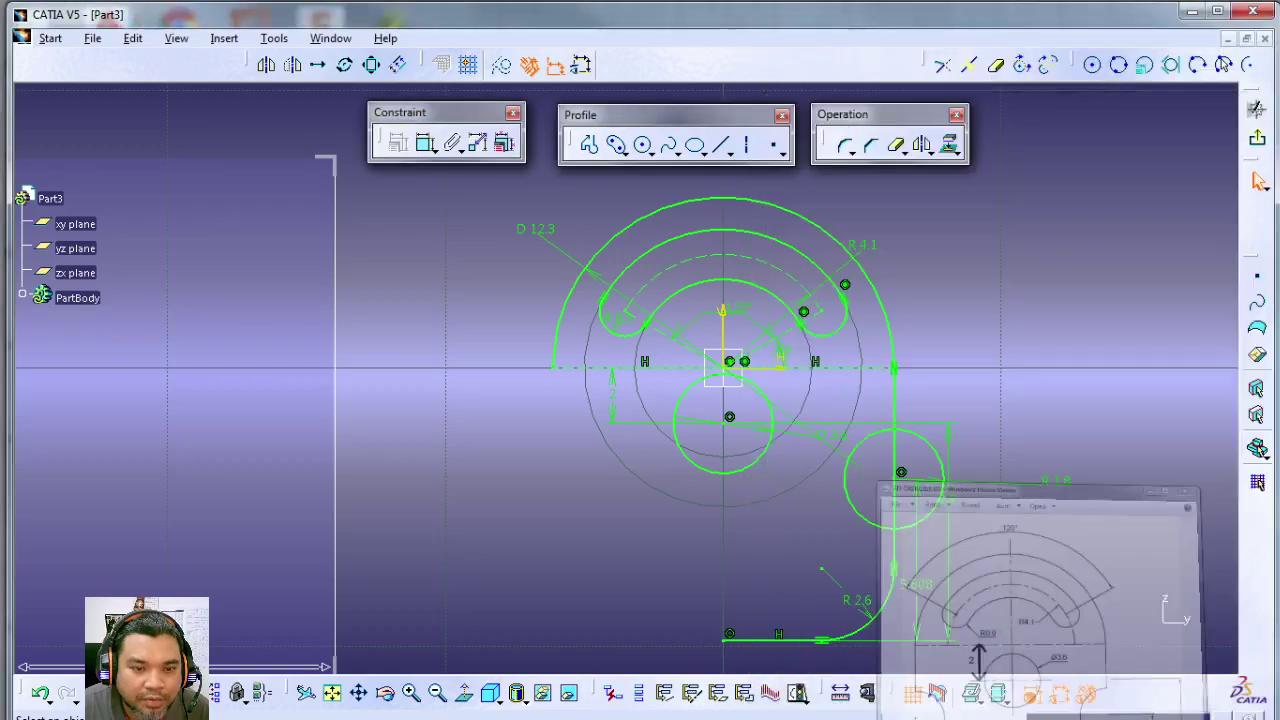
double_click(916, 588)
text(5.4)
key(Return)
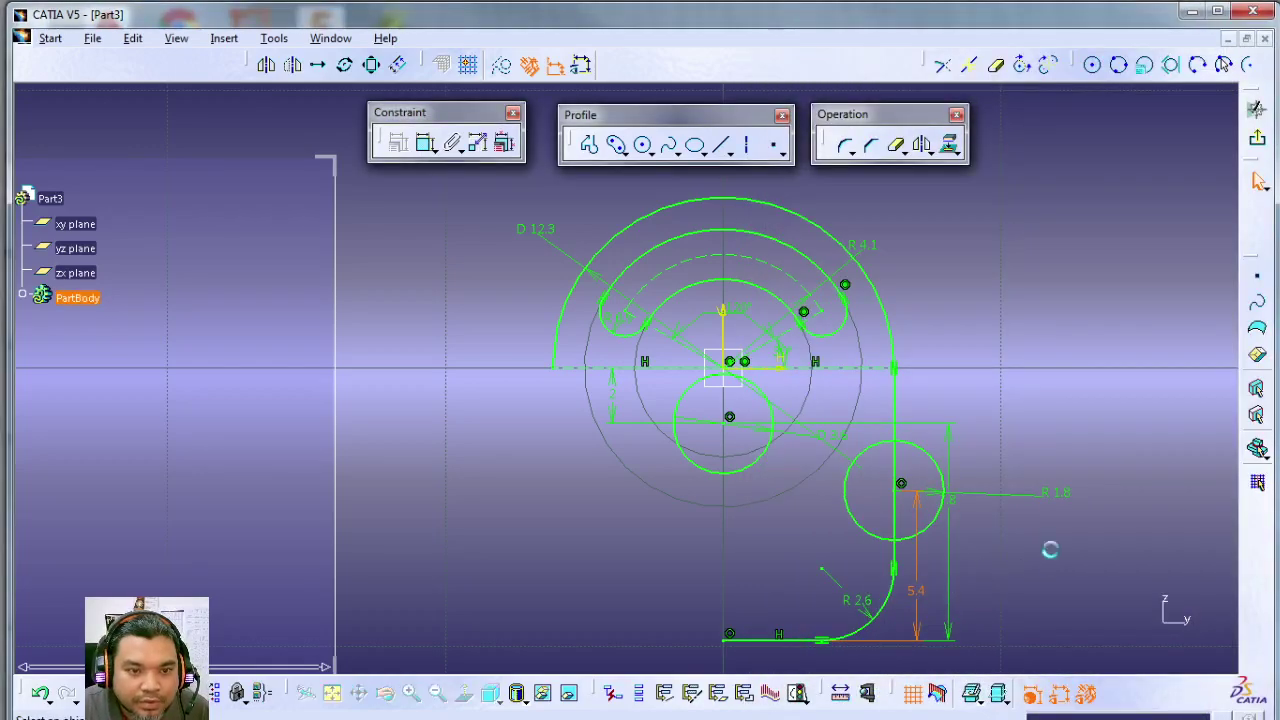
Trim away the notch circle's outer half and the vertical line segment inside it to open the side notch.
click(898, 147)
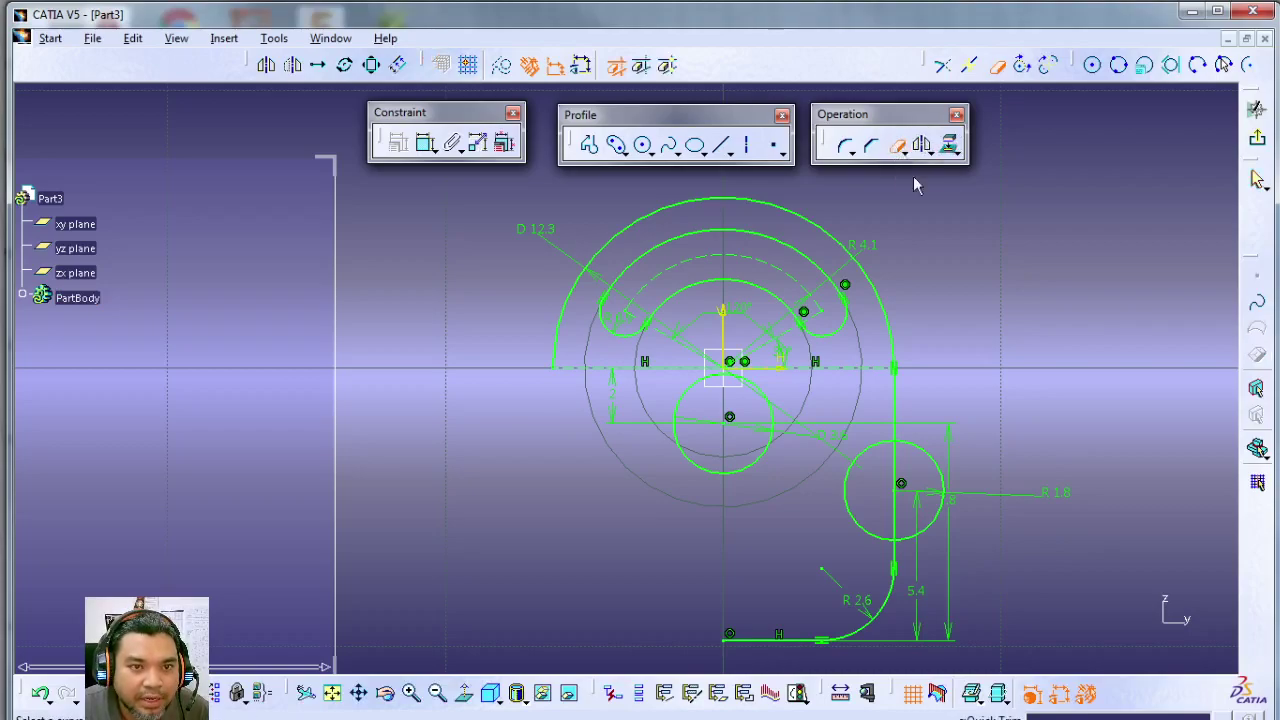
click(948, 473)
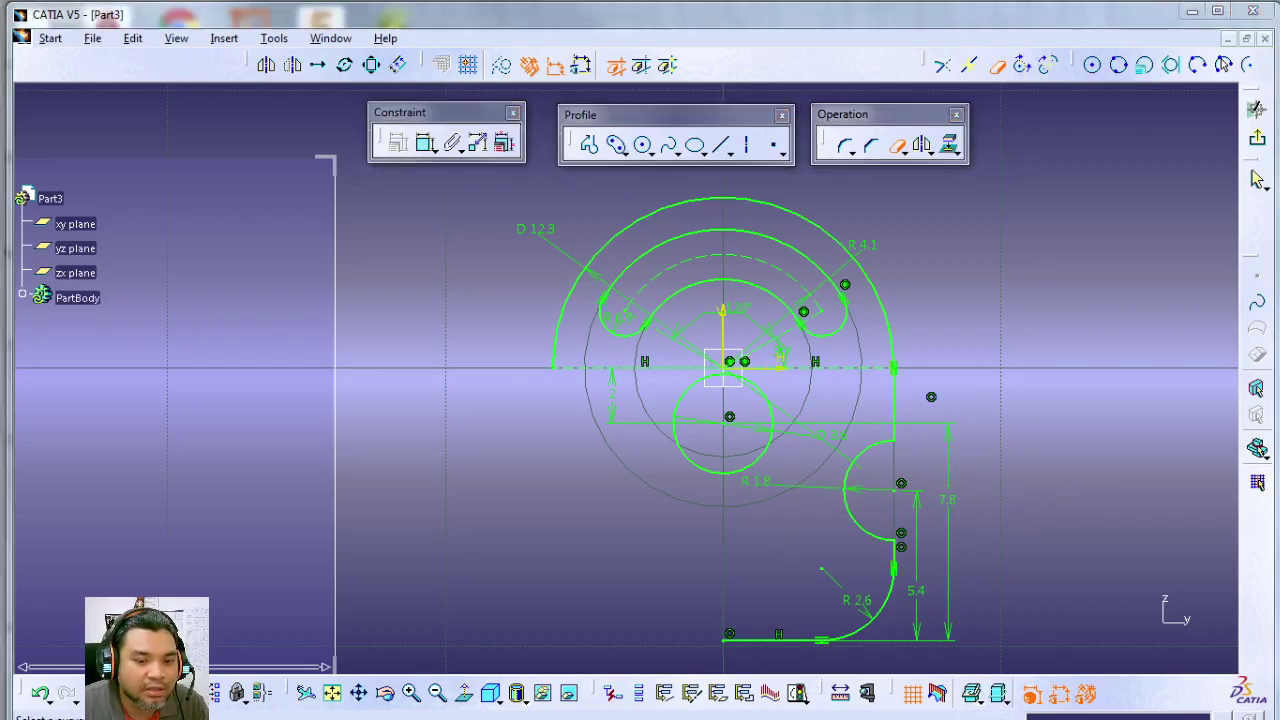
Check the reference drawing and sketch a horizontal elongated hole above the bottom line, about 4.4 mm between centres with about 1.1 mm radius.
key(alt+Tab)
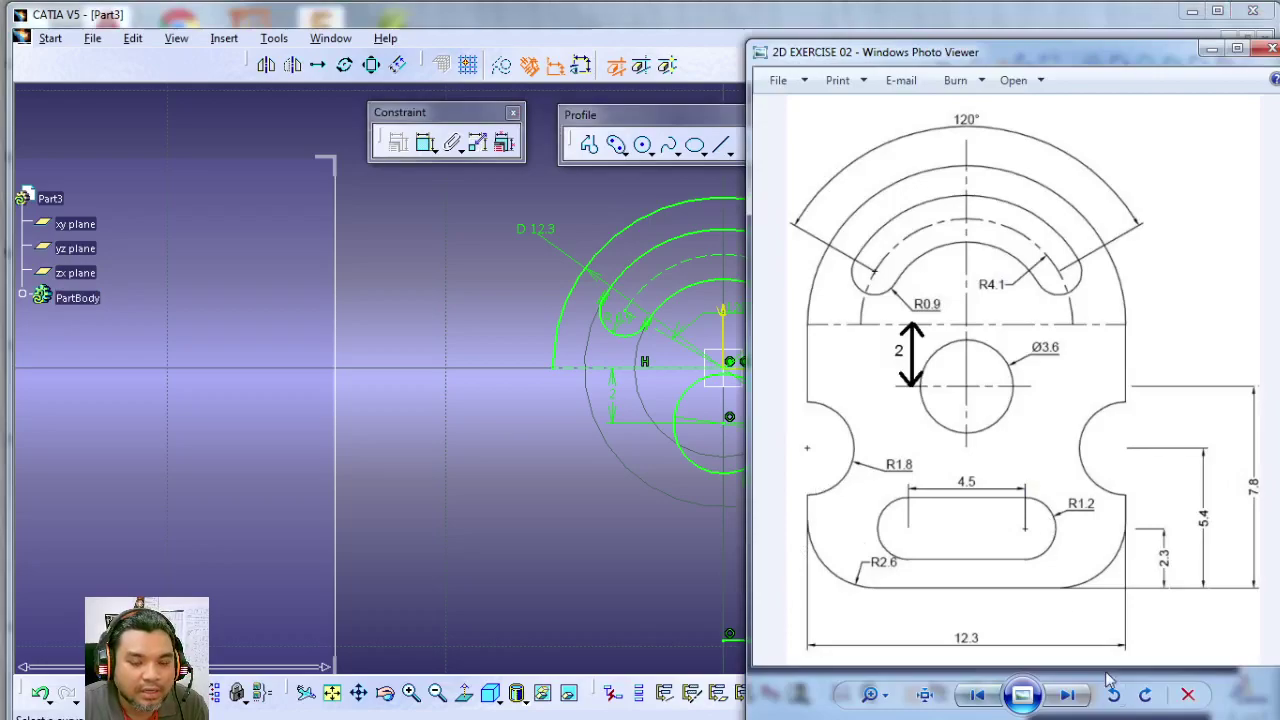
key(alt+Tab)
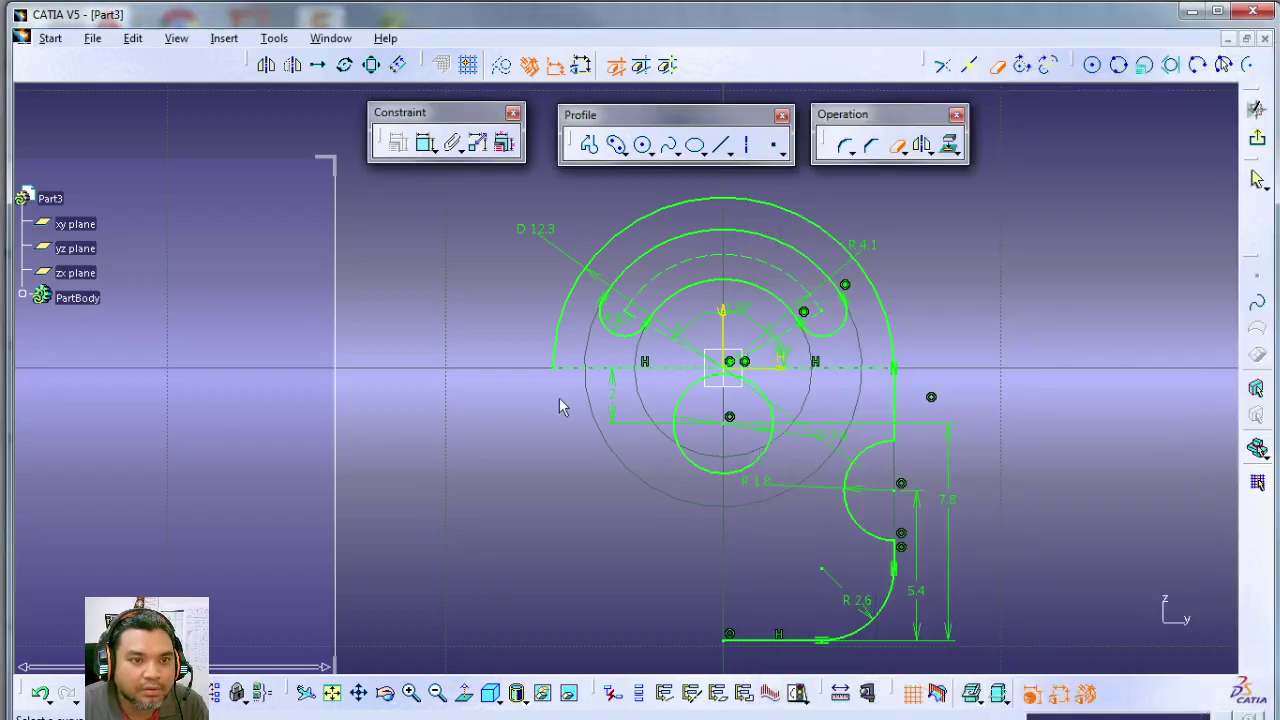
click(620, 148)
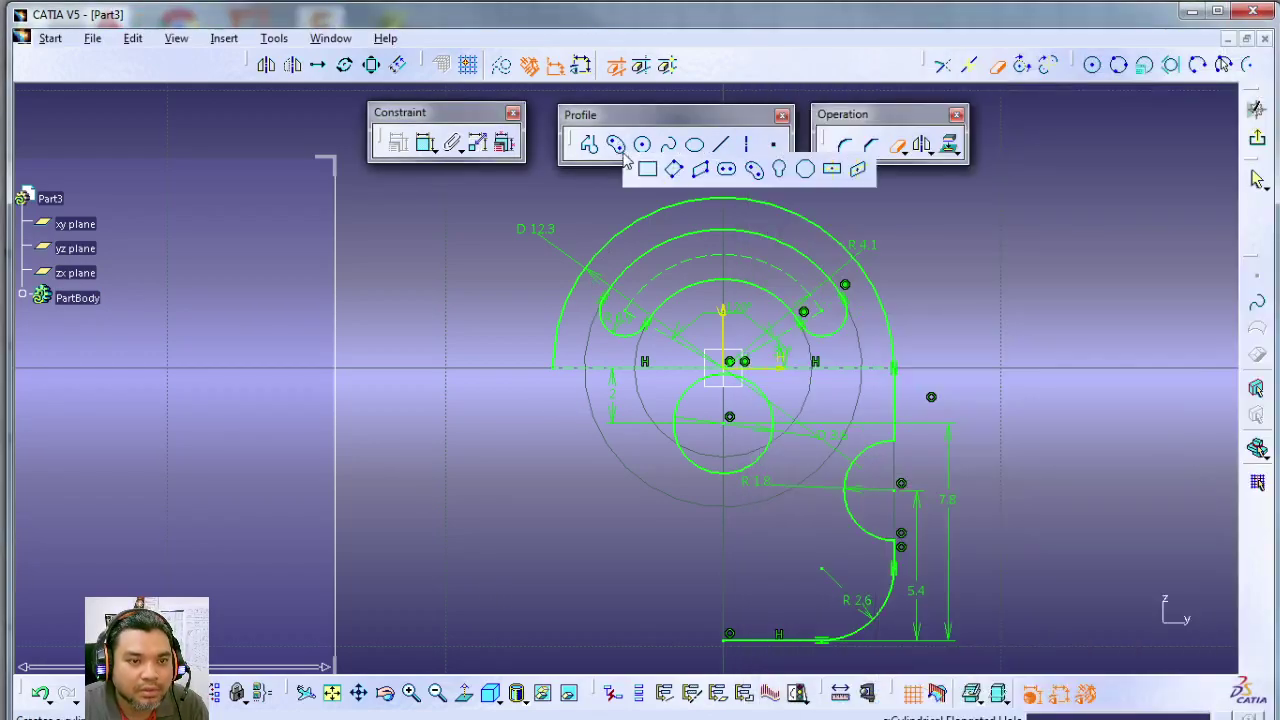
click(728, 171)
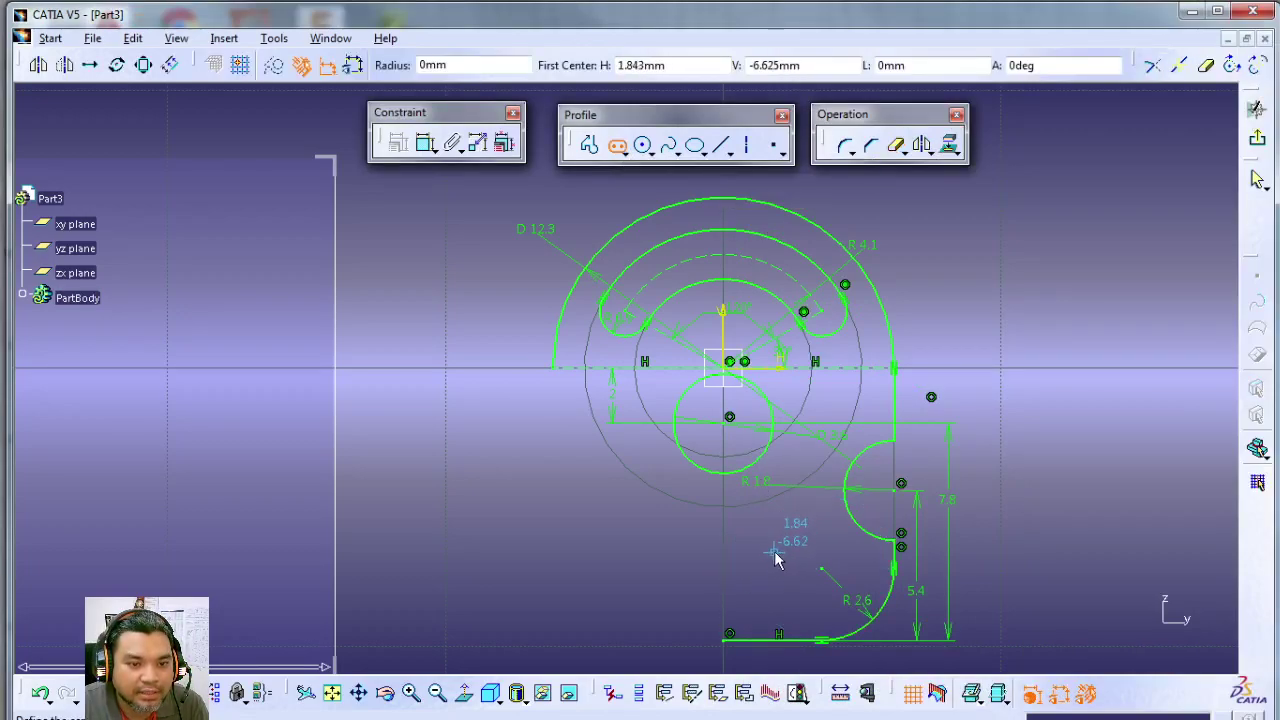
click(774, 551)
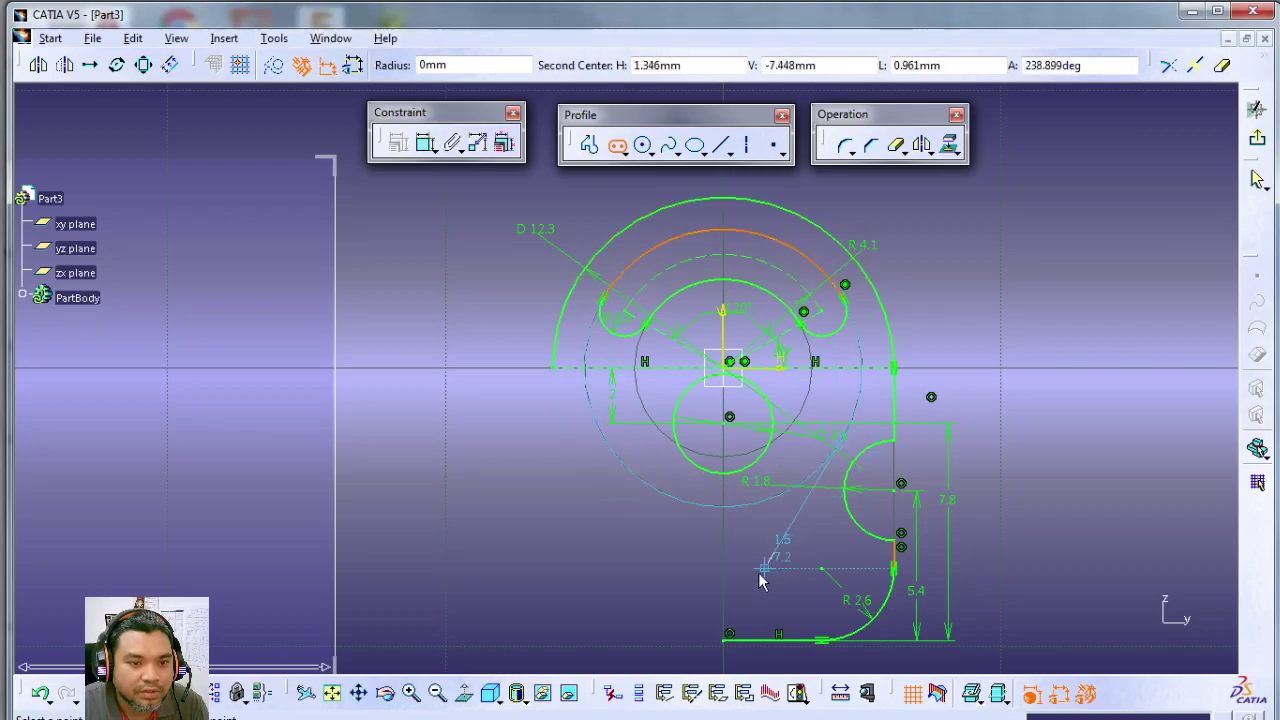
click(651, 555)
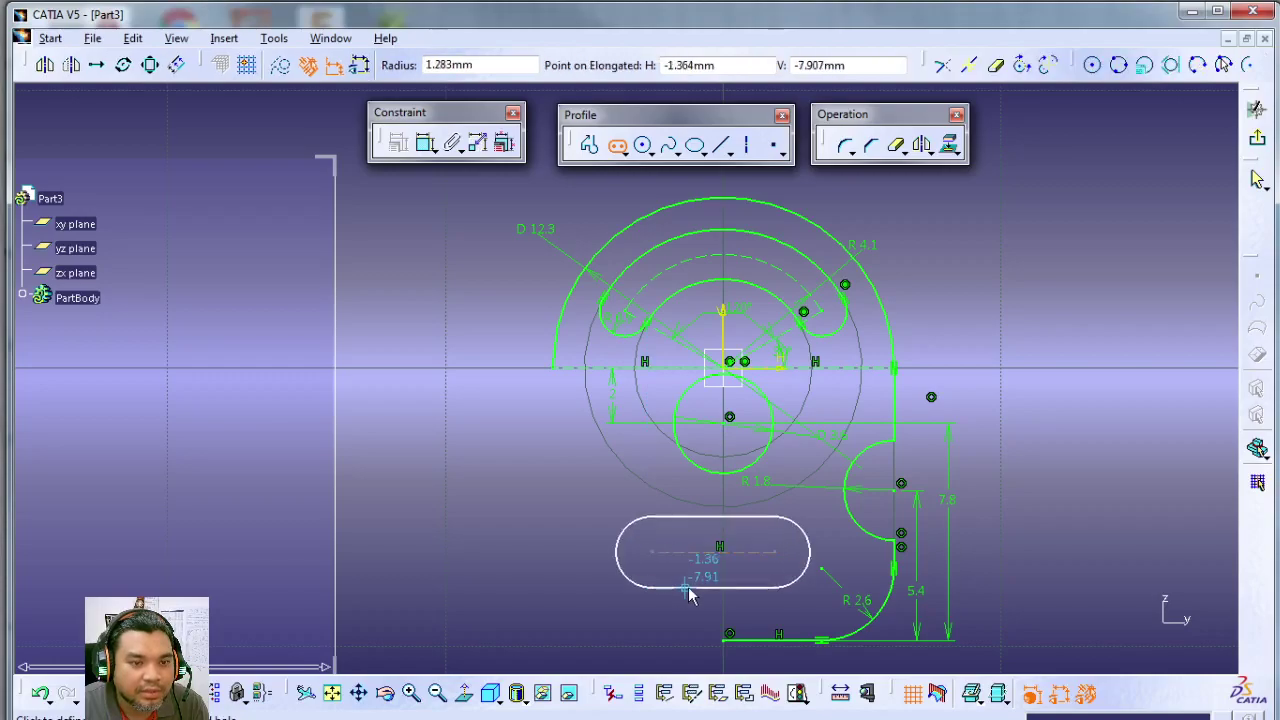
click(684, 593)
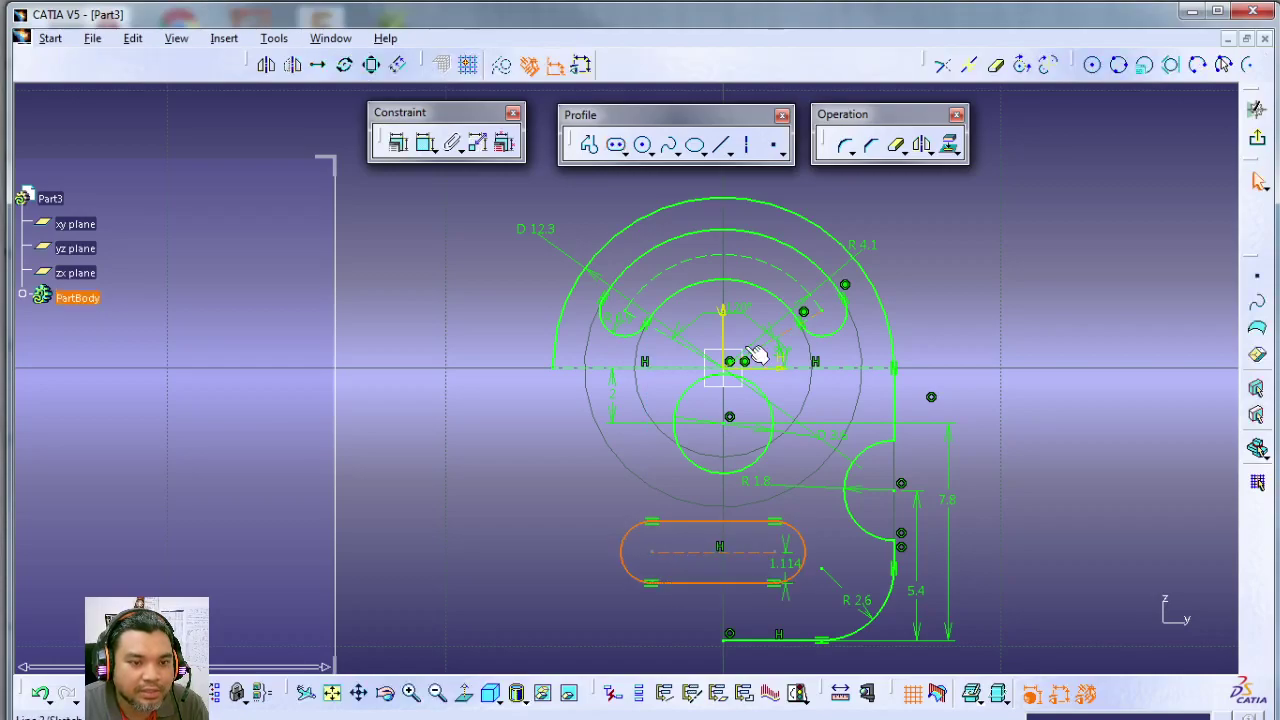
Set the elongated hole's end radius to 1.1 mm.
double_click(779, 566)
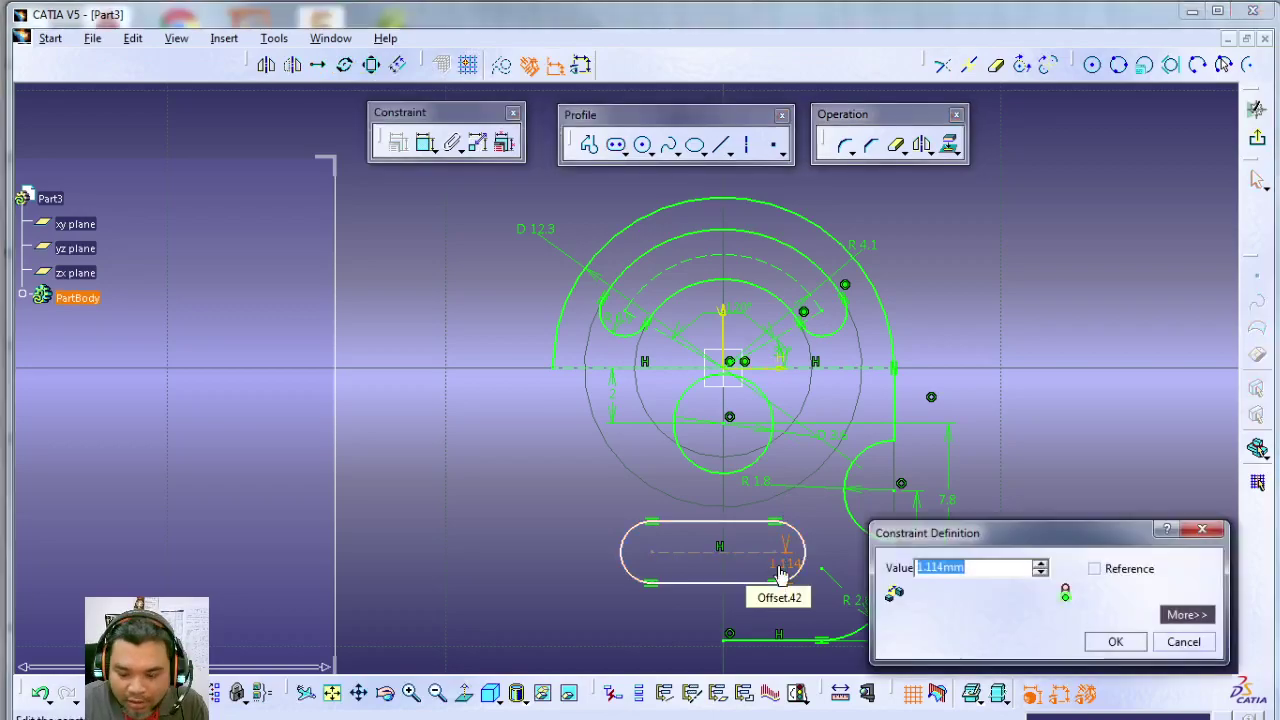
text(1.)
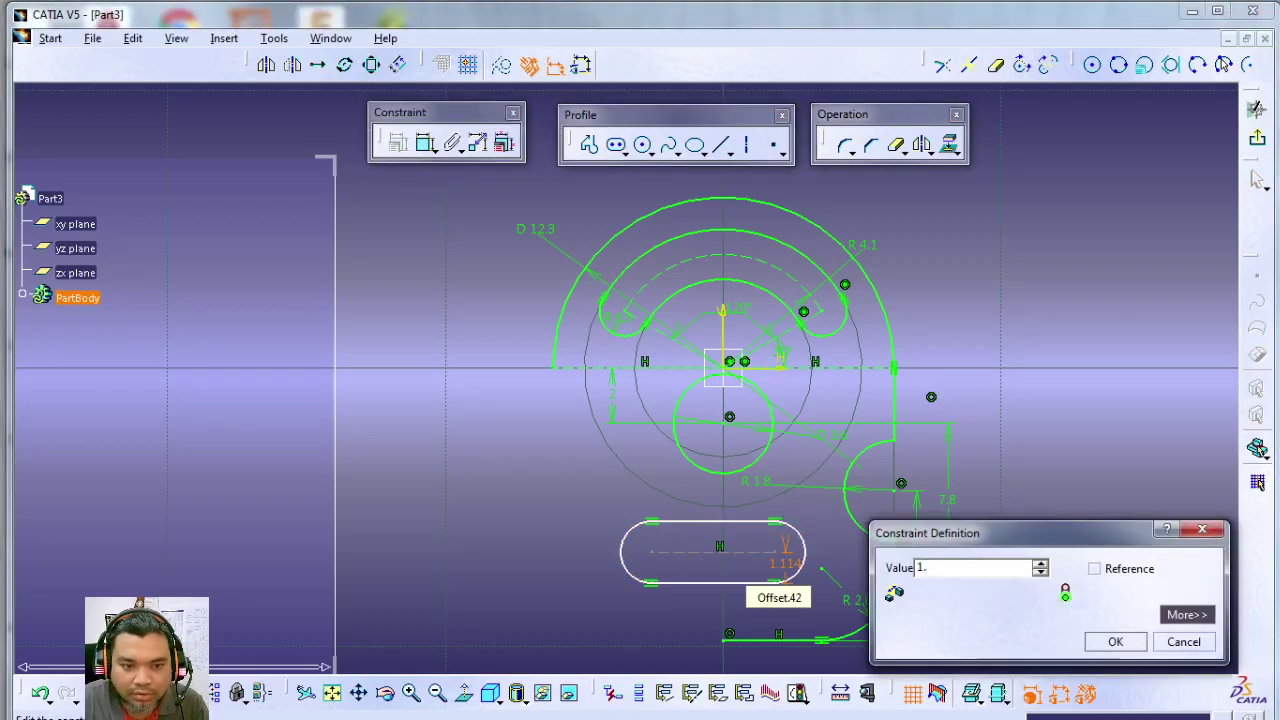
text(1mm)
key(Return)
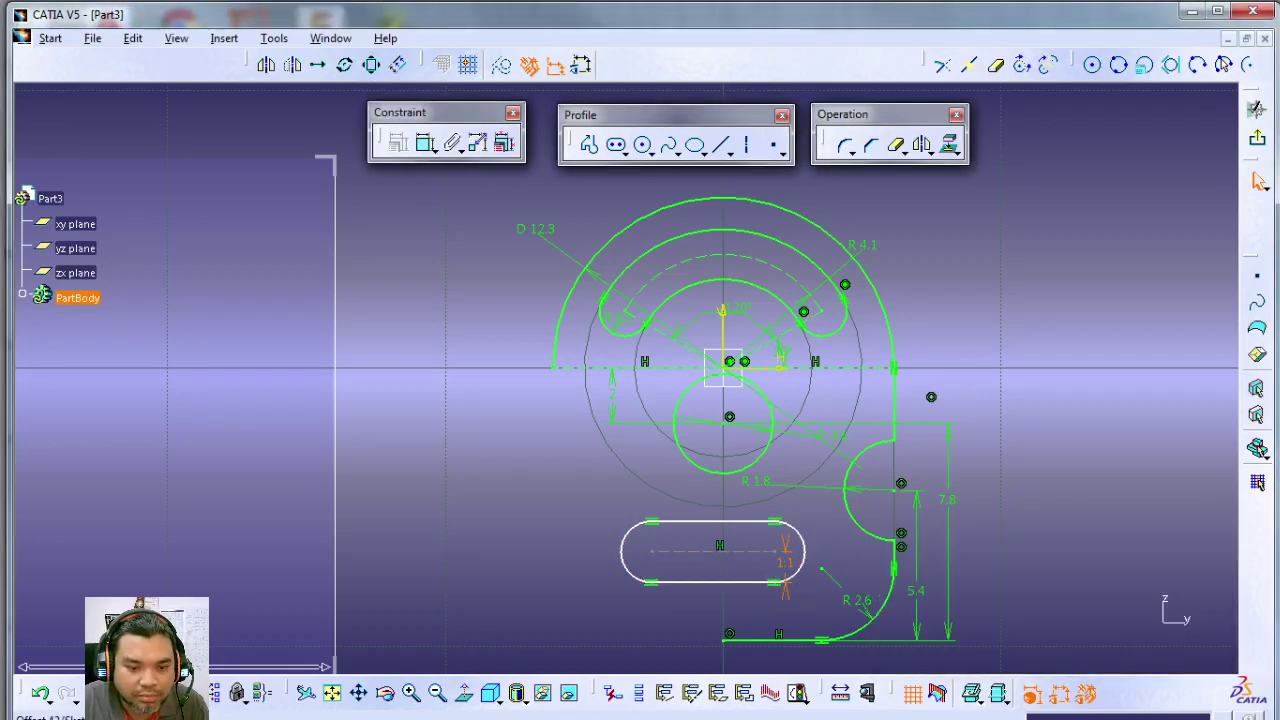
Check the slot radius in the reference drawing and set the elongated hole's radius dimension to 1.2 mm.
key(alt+Tab)
click(945, 717)
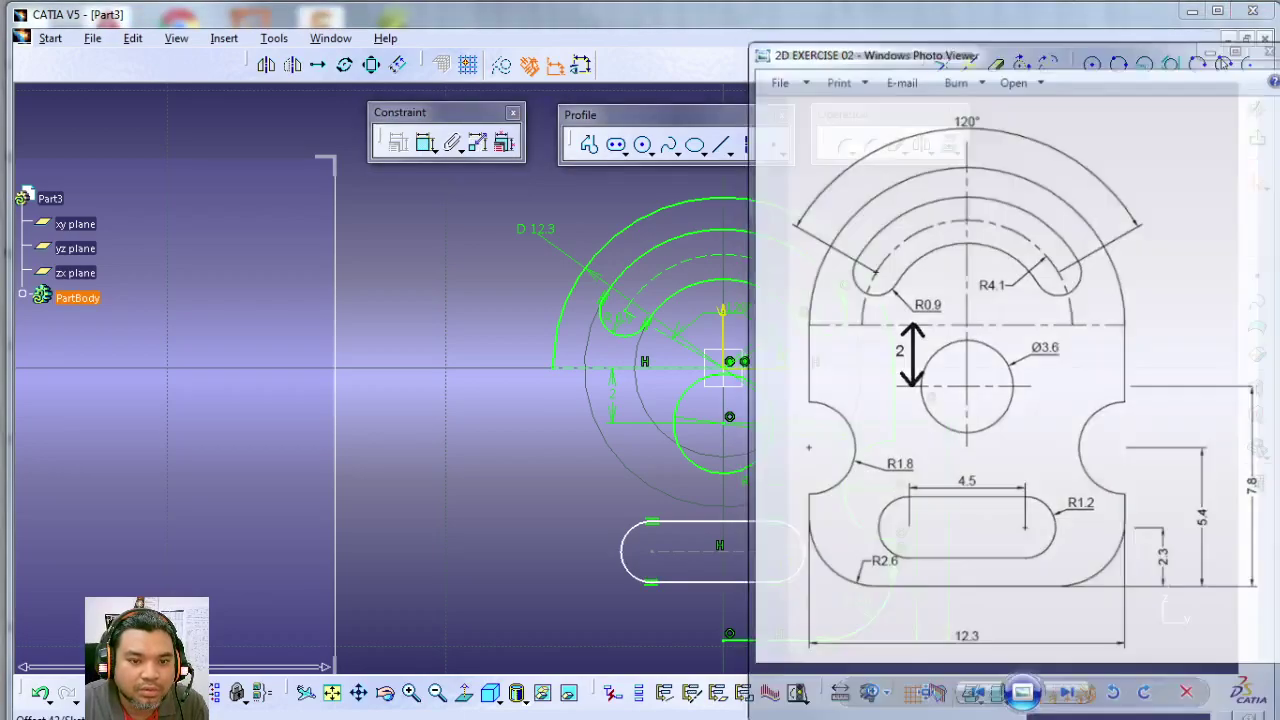
double_click(787, 566)
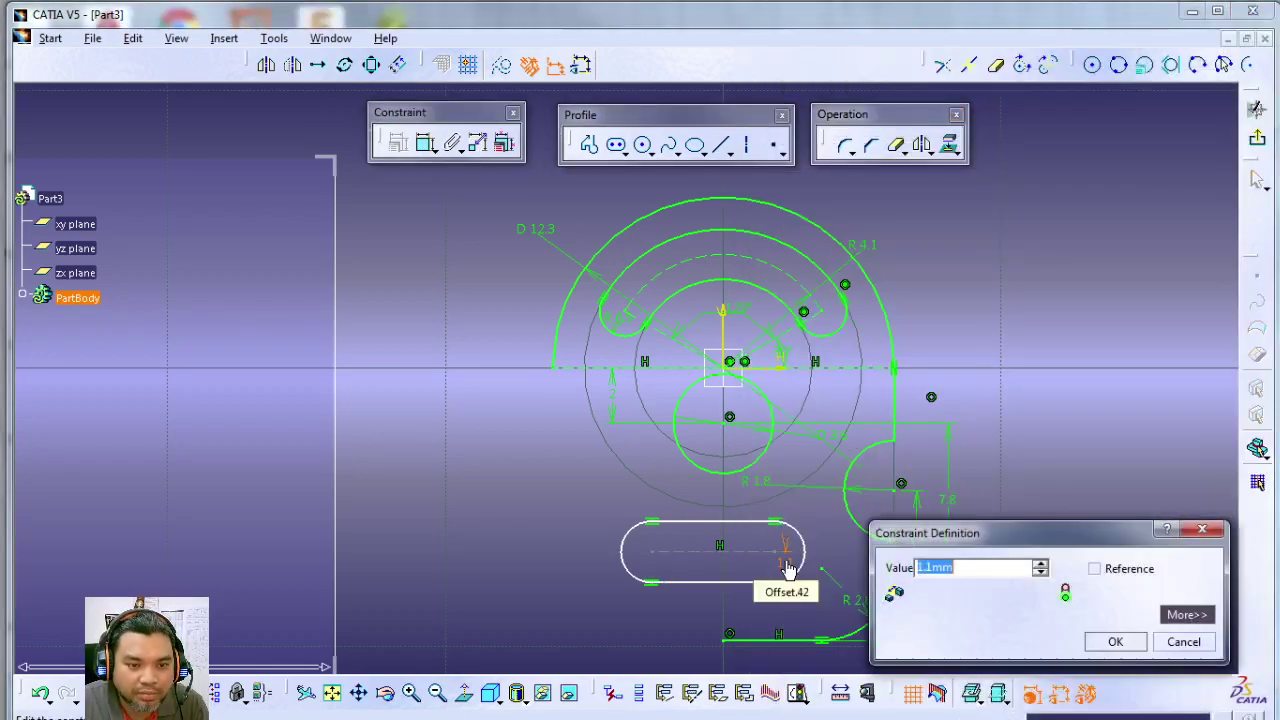
text(1.2)
key(Return)
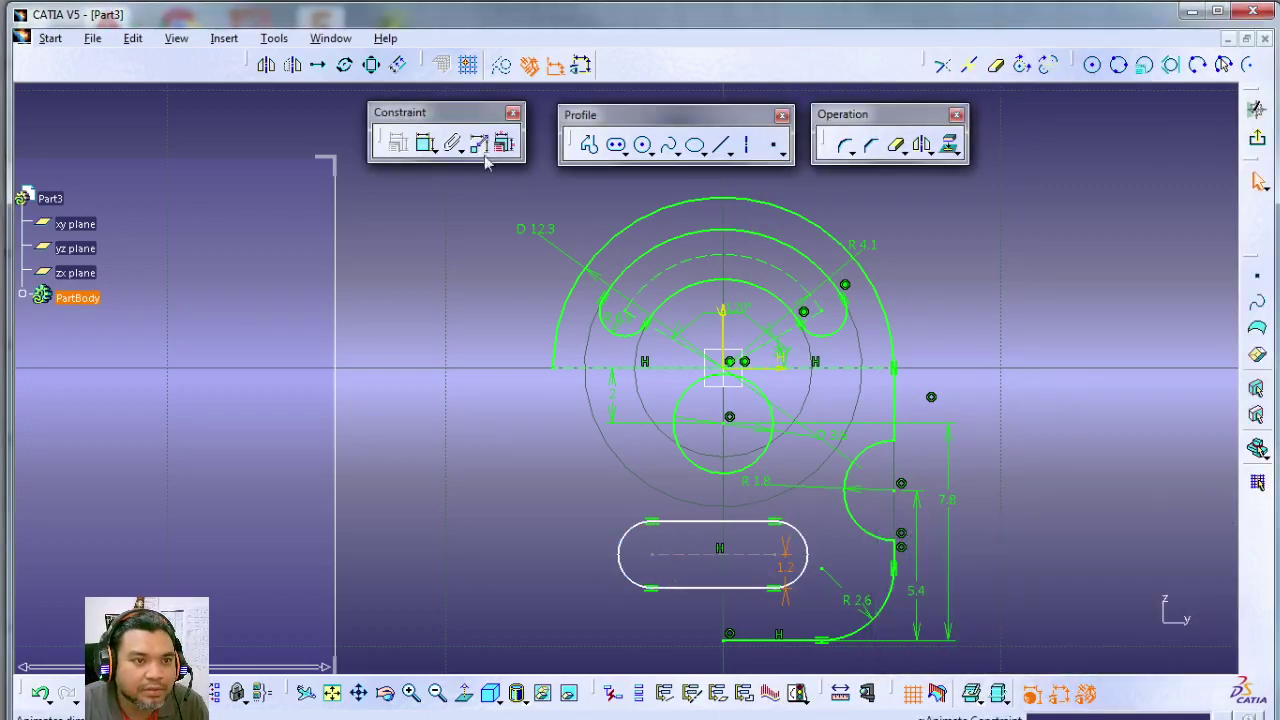
Dimension the elongated hole's centreline and set its centre-to-centre length to 4.5 mm.
click(767, 563)
double_click(537, 563)
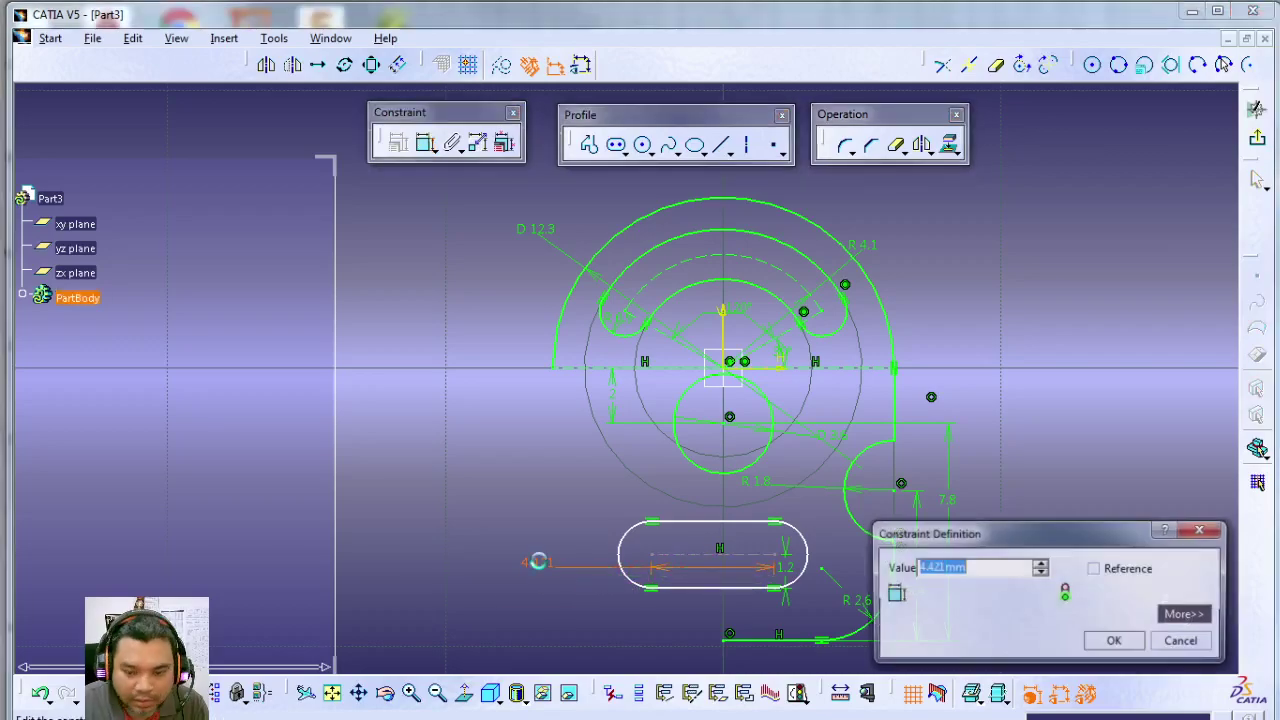
text(4.5)
key(Return)
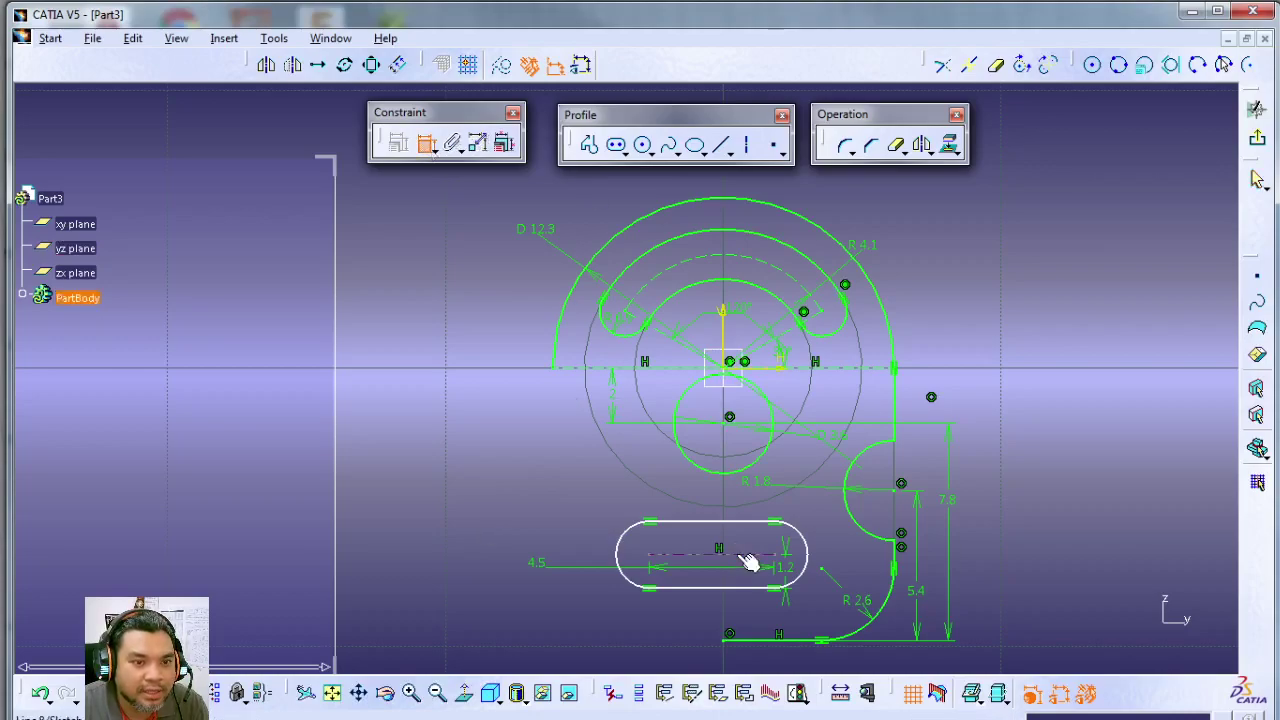
Dimension the horizontal distance from the elongated hole's right arc centre to the sketch origin and set it to 4.5/2.
click(735, 372)
right_click(483, 473)
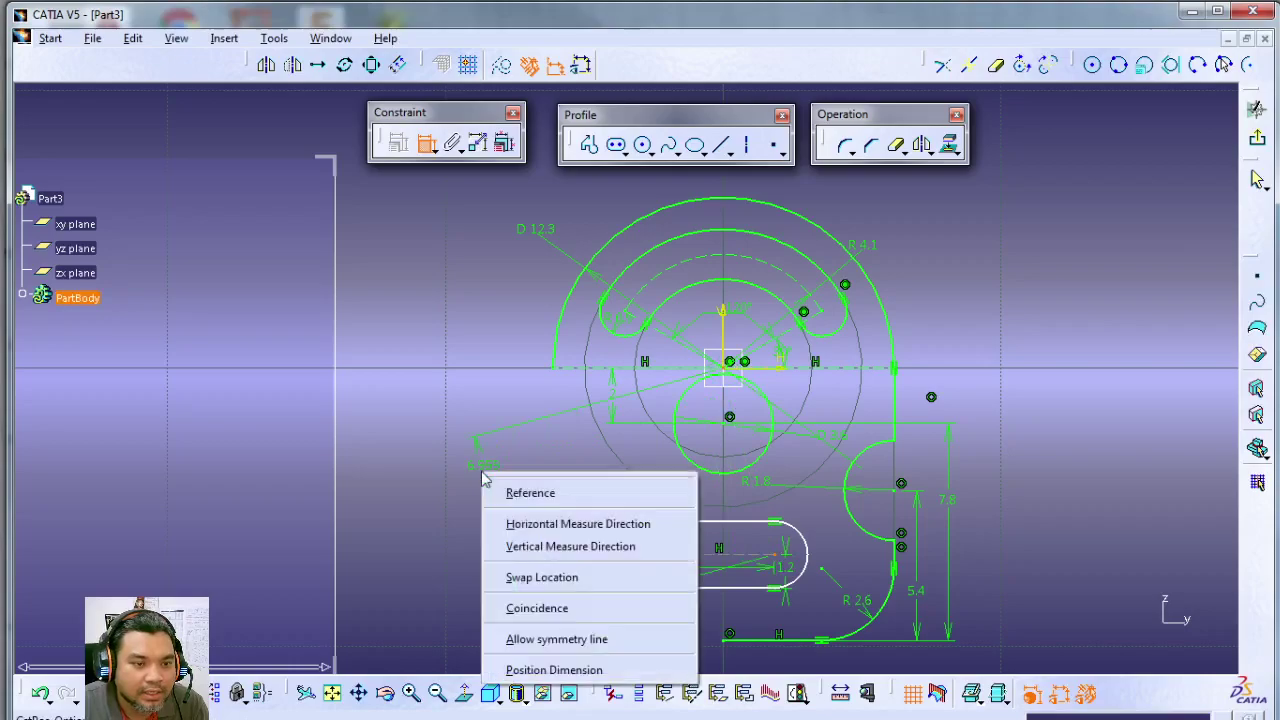
click(569, 528)
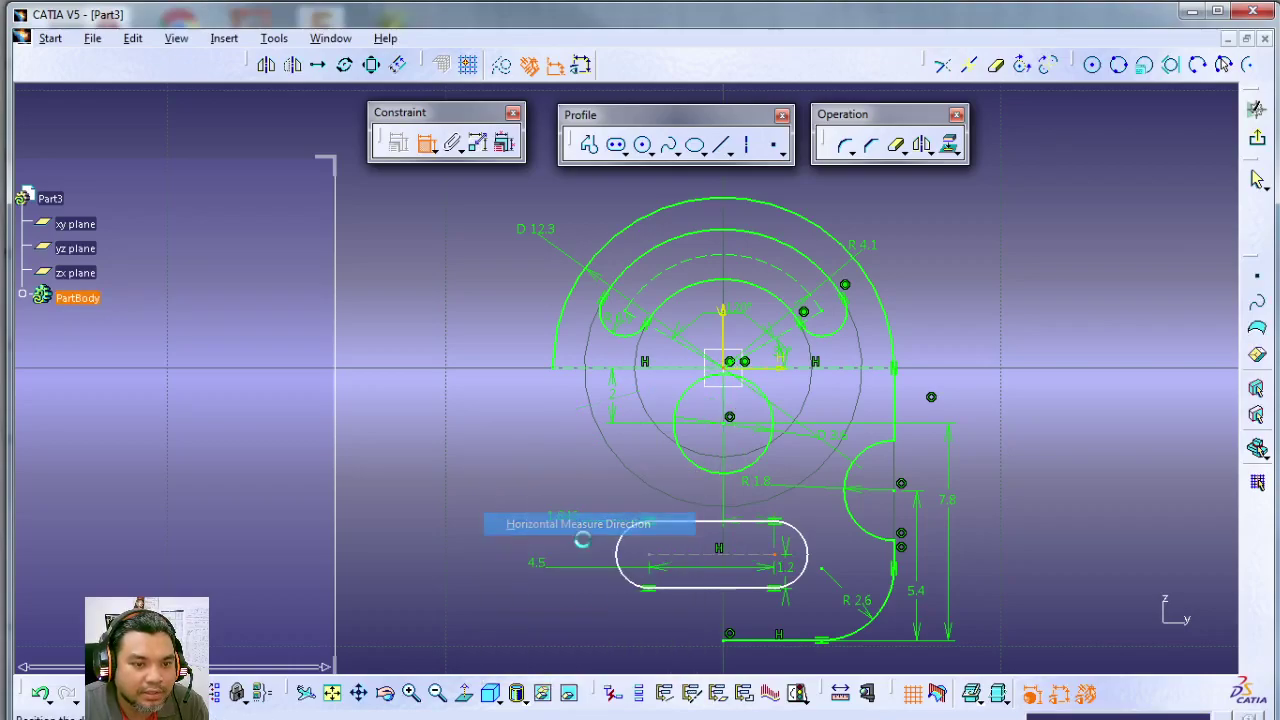
click(746, 607)
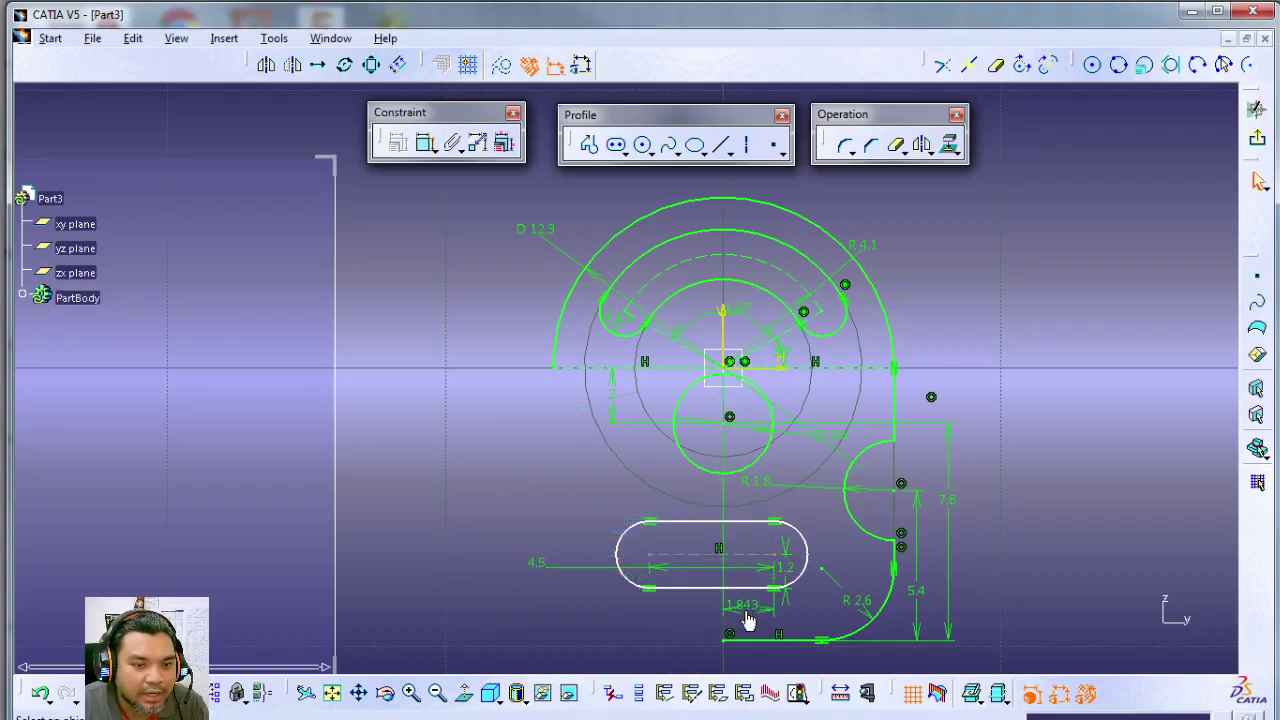
double_click(746, 606)
text(4.5/2)
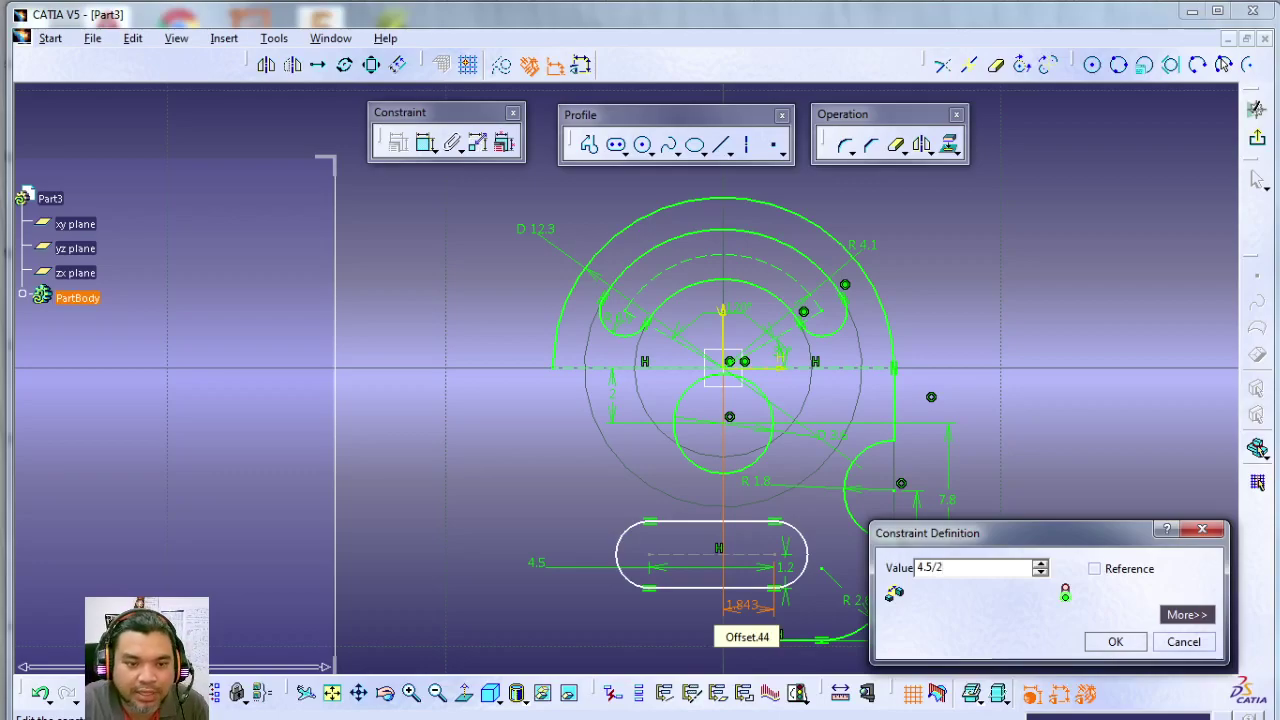
click(1115, 644)
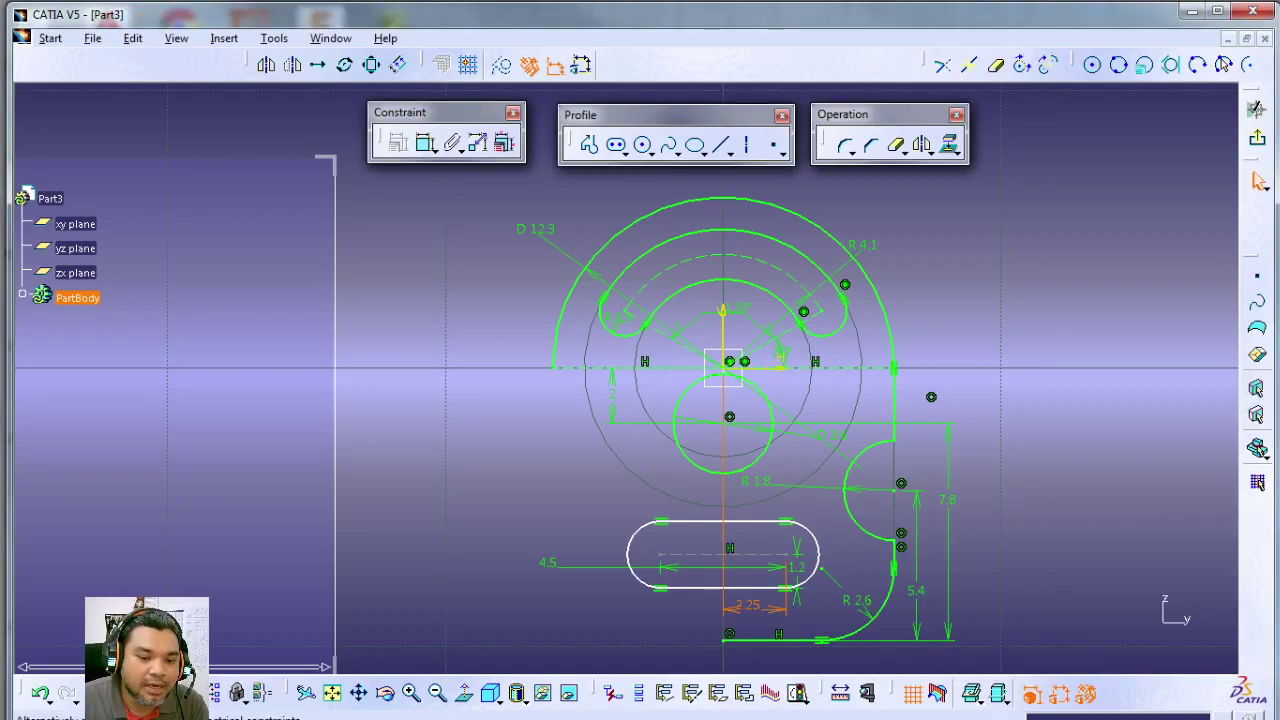
Check the reference drawing, dimension the elongated hole's centreline to the bottom line and set the distance to 2.3 mm.
key(alt+Tab)
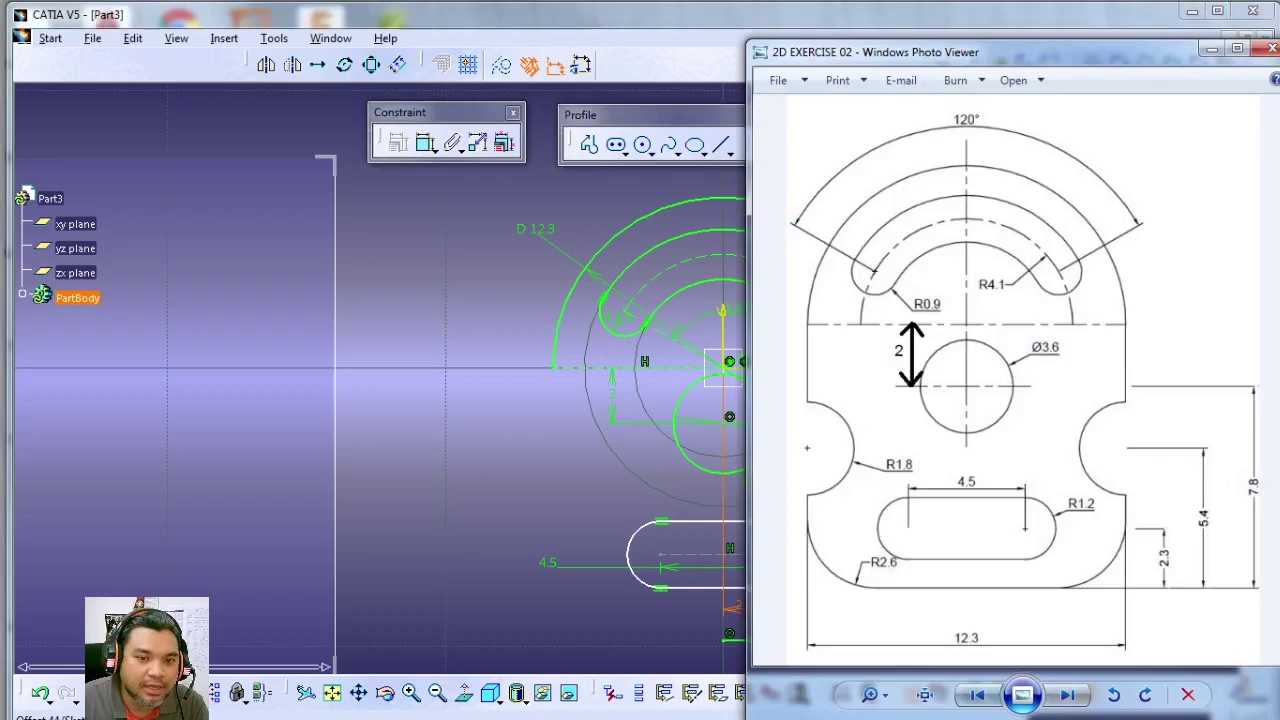
key(alt+Tab)
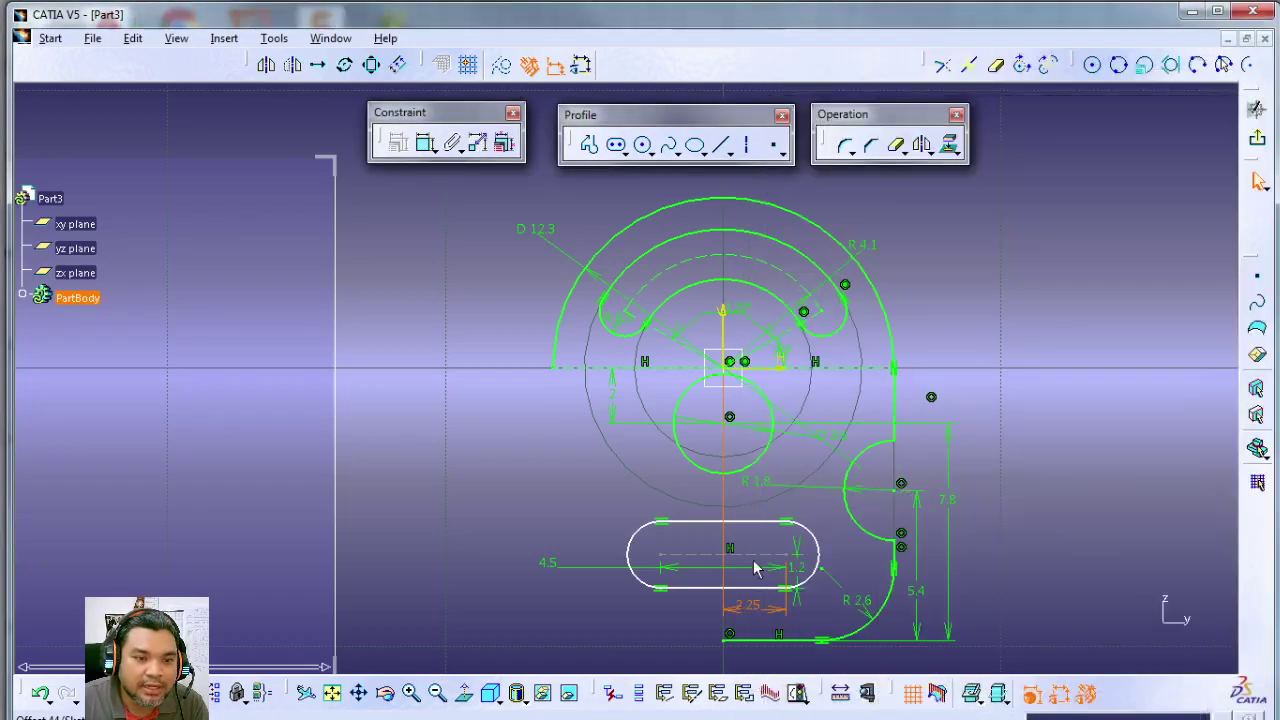
ctrl+click(779, 636)
key(alt+Tab)
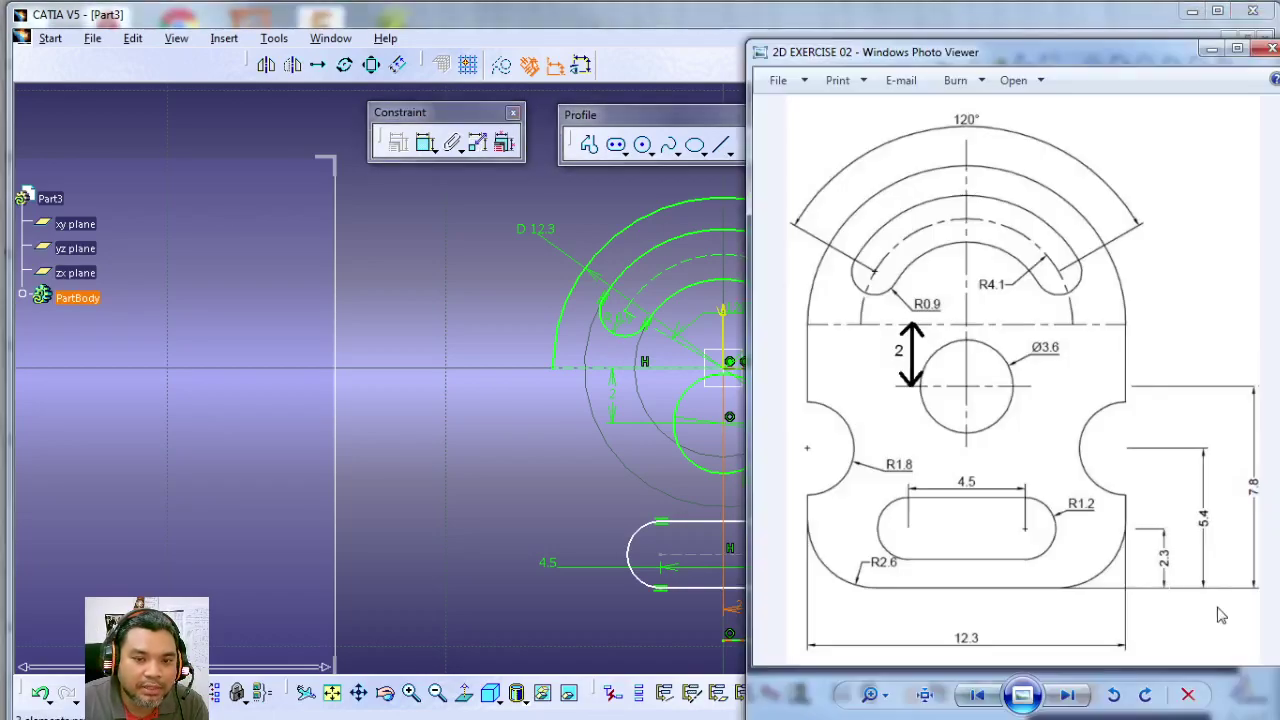
key(alt+Tab)
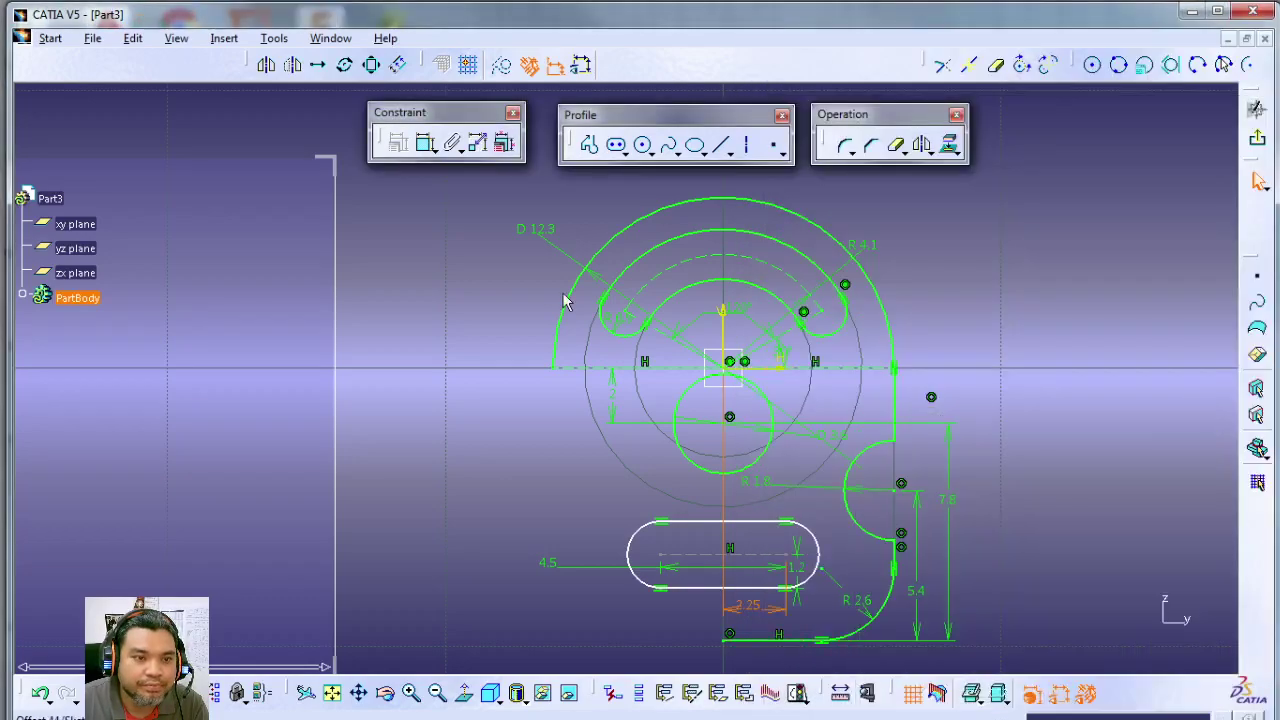
click(425, 143)
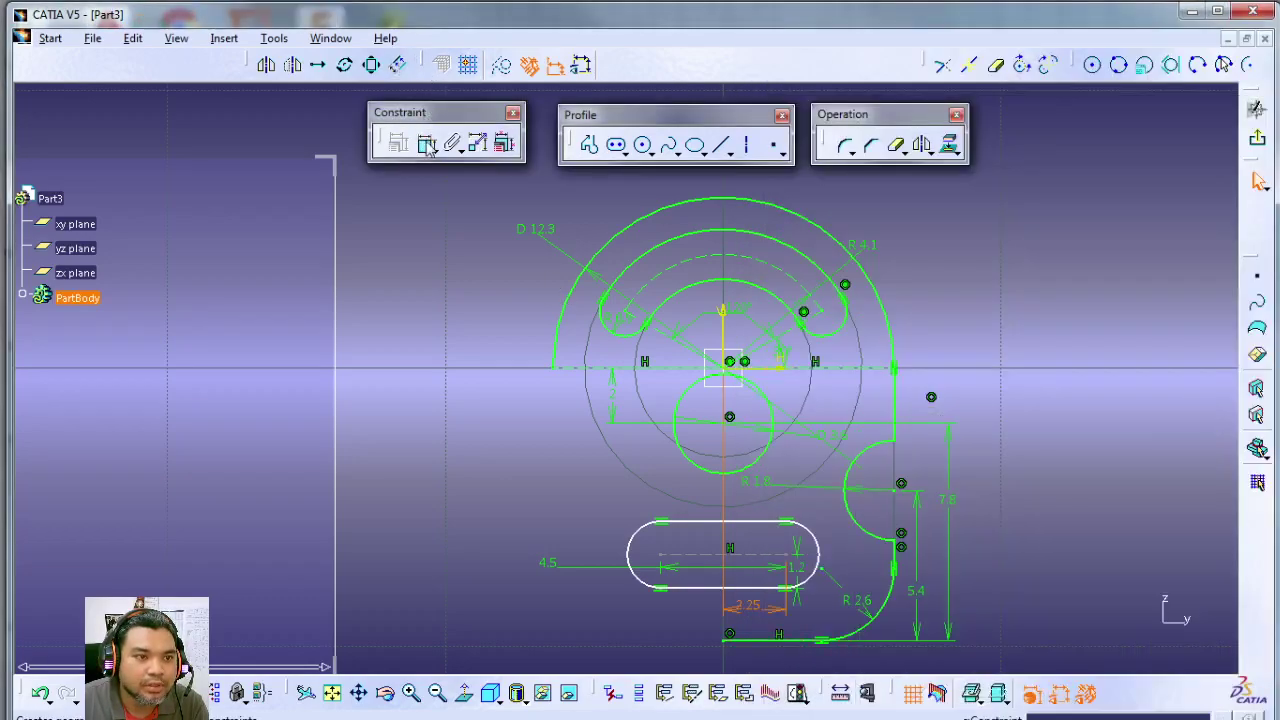
click(772, 560)
click(775, 643)
click(680, 616)
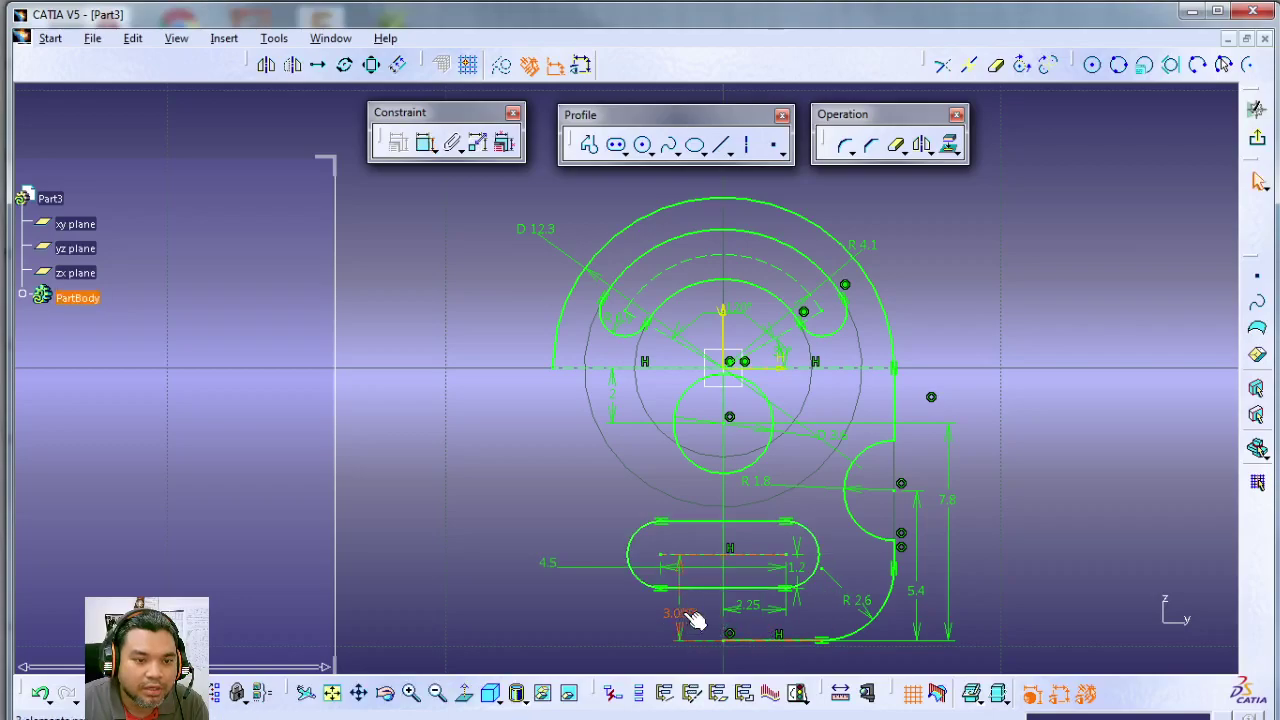
double_click(684, 620)
text(2.3)
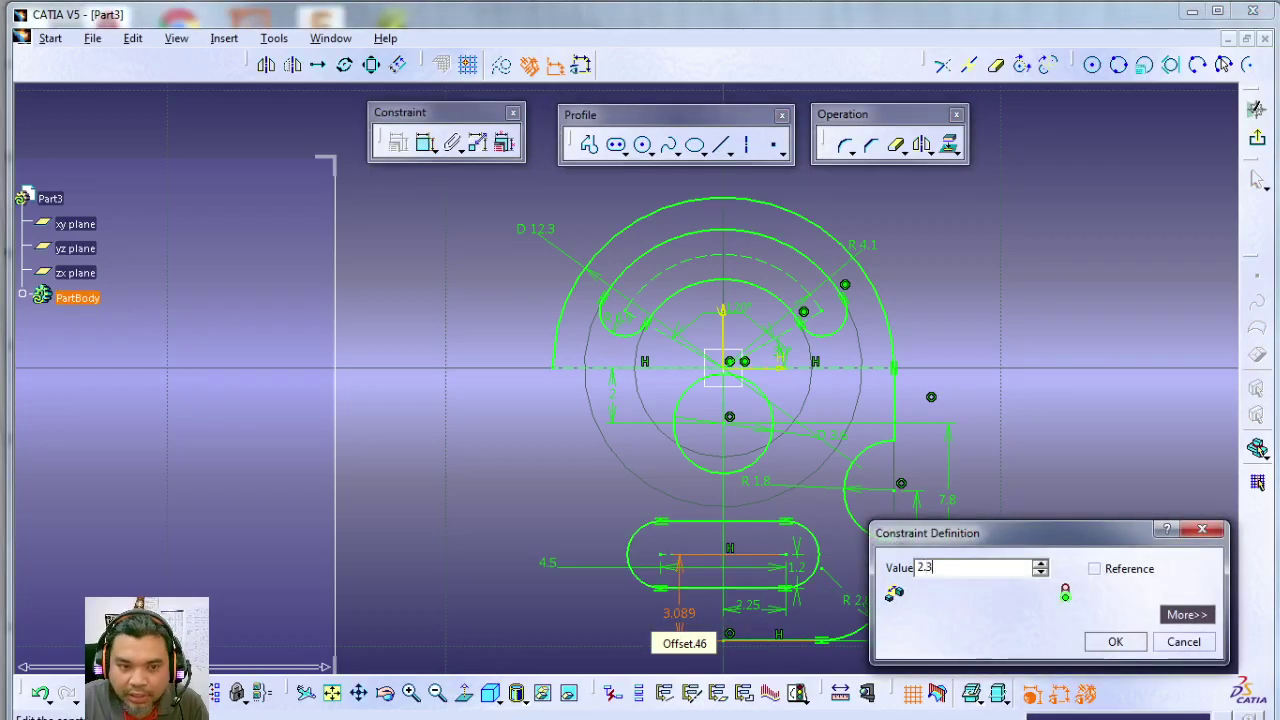
key(Return)
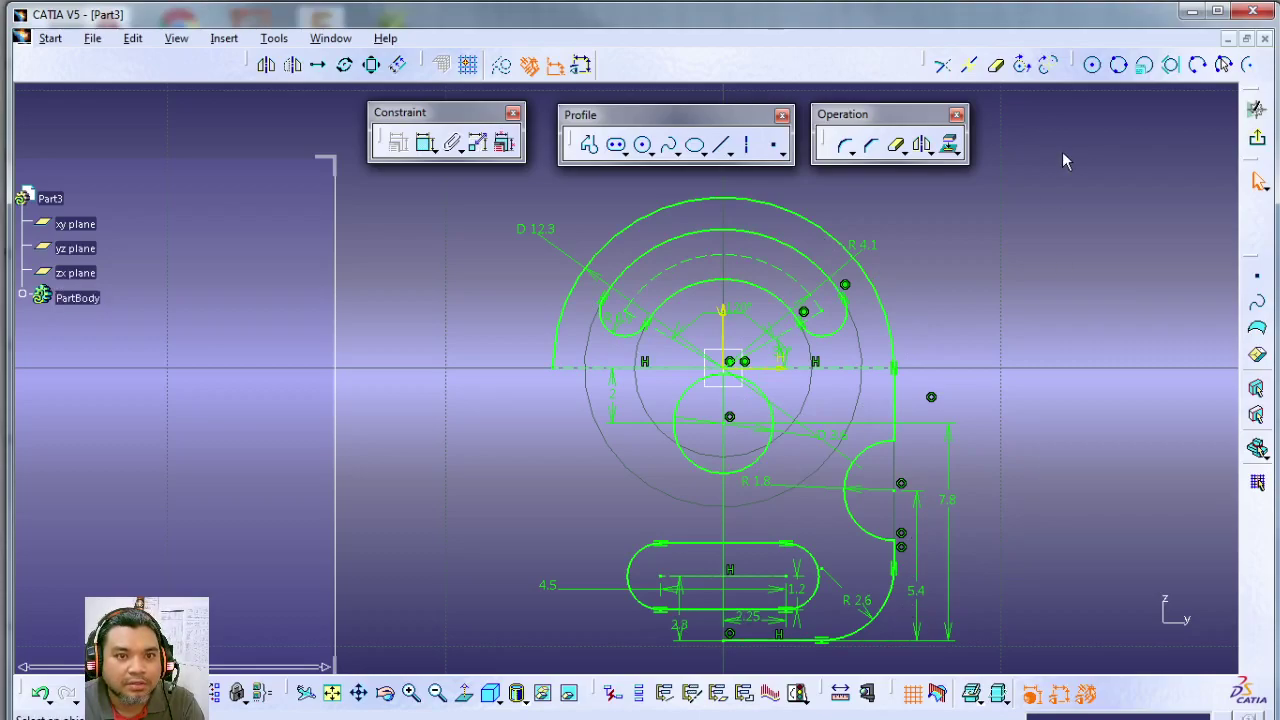
click(790, 641)
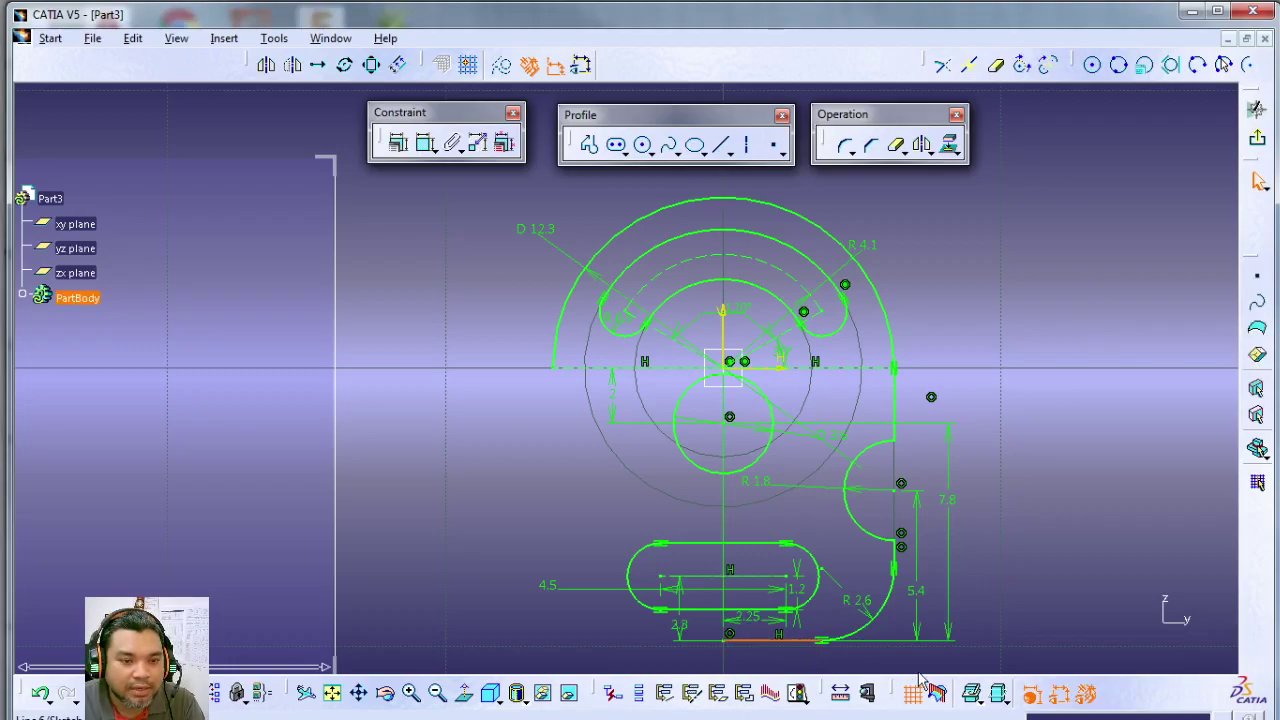
ctrl+click(884, 600)
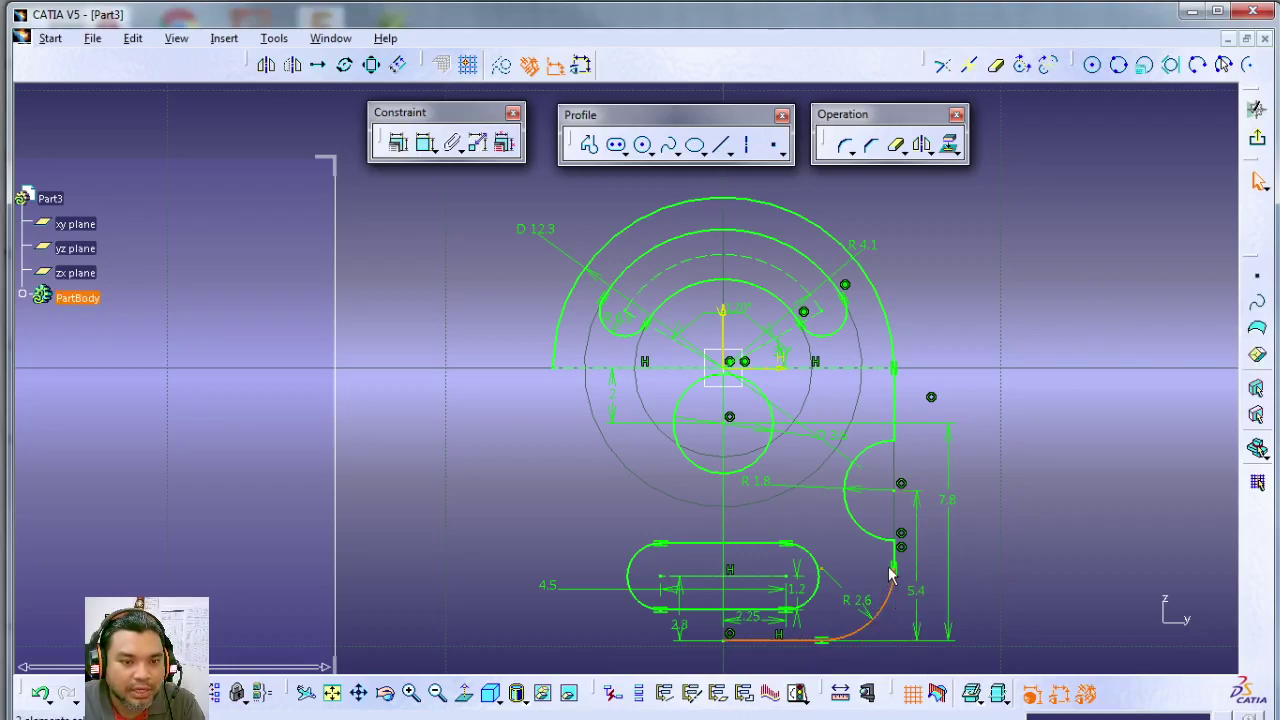
ctrl+click(884, 545)
ctrl+click(894, 410)
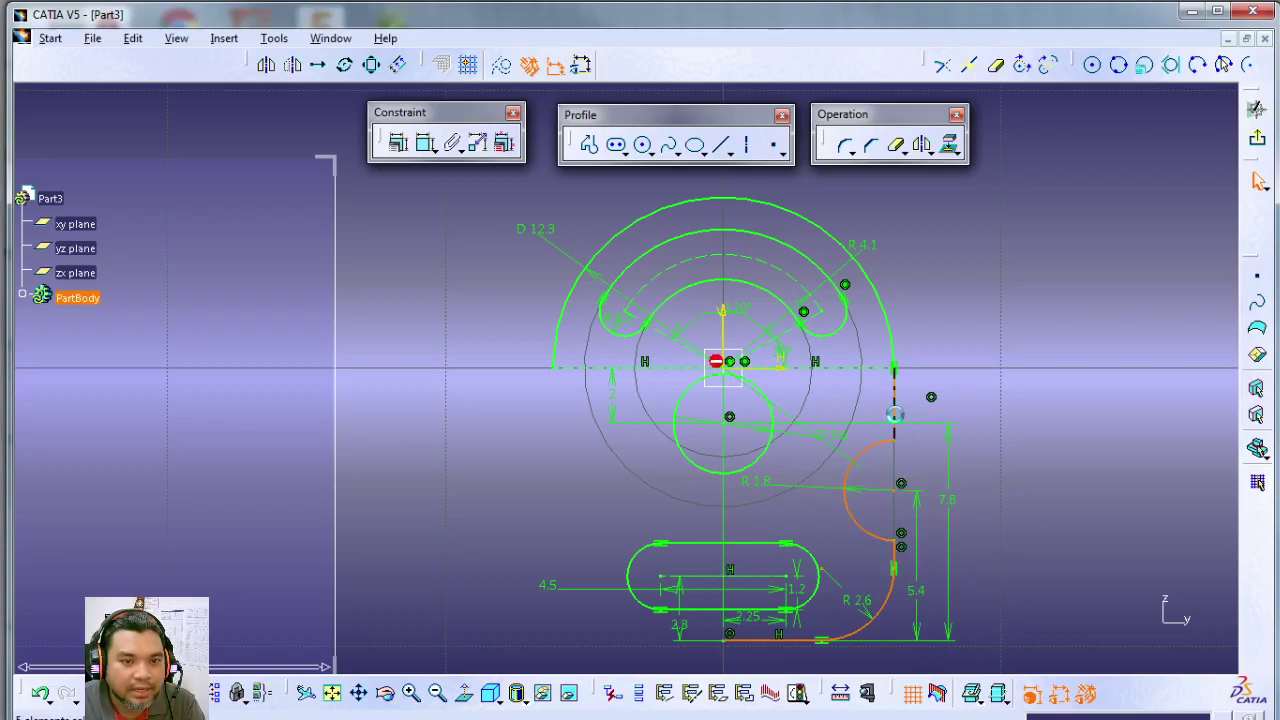
click(1053, 458)
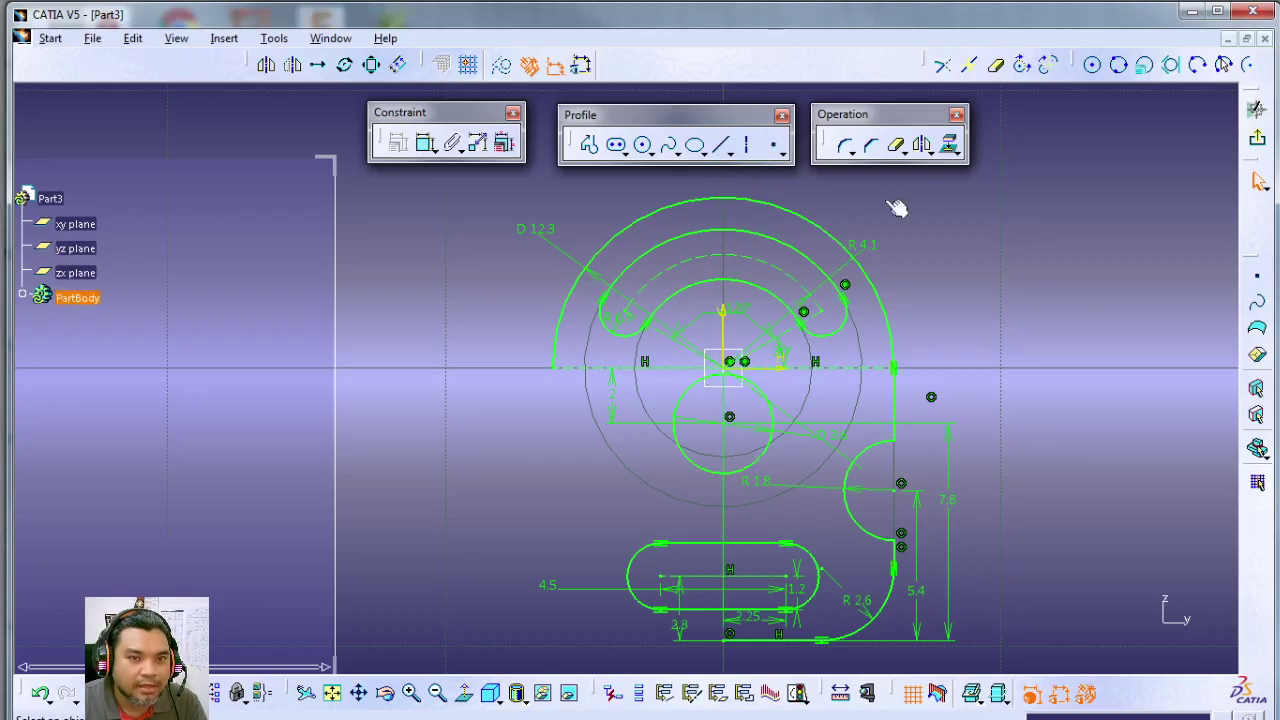
Draw a 1.8 mm vertical axis from the circular hole's centre down to the lowest point of its edge.
click(748, 148)
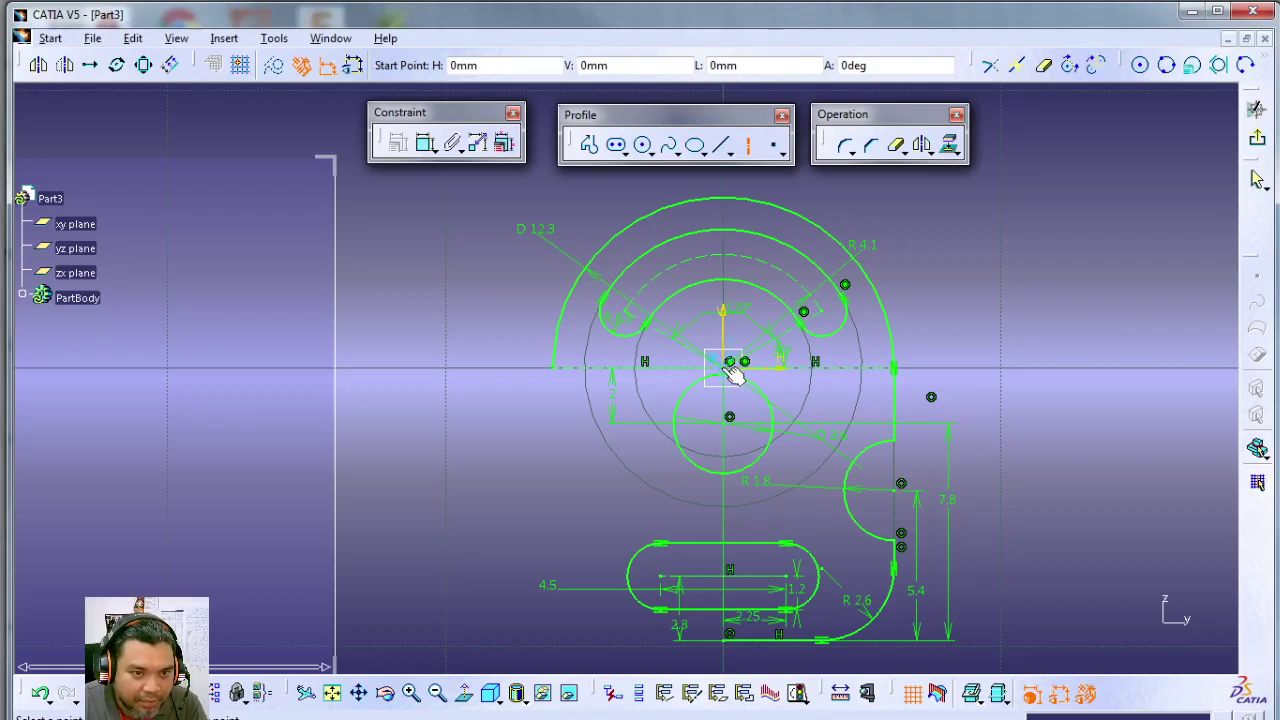
click(729, 417)
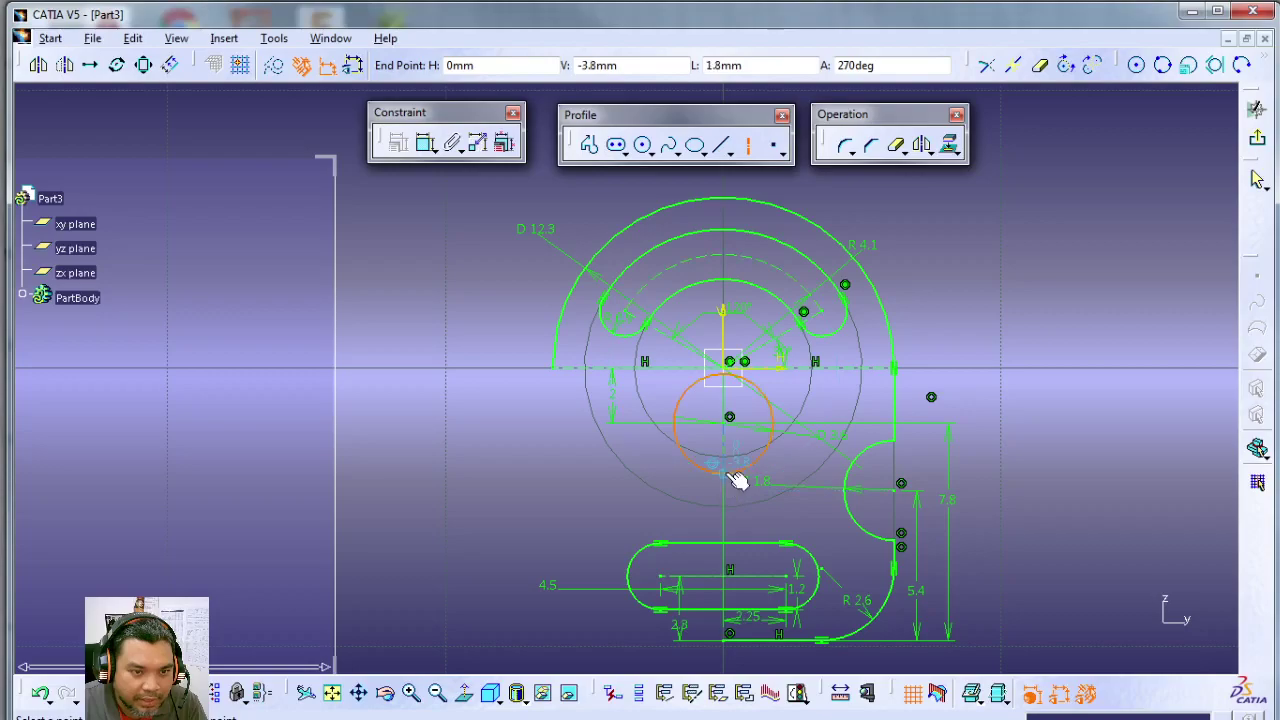
click(731, 470)
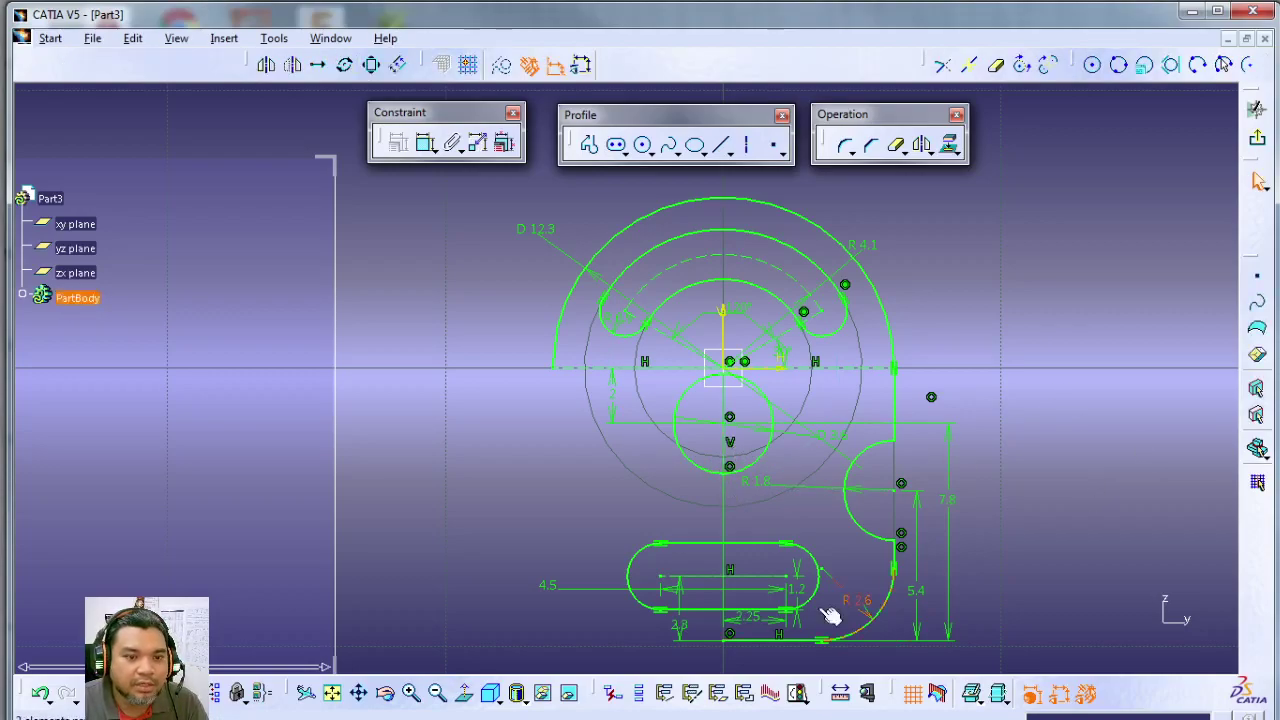
Mirror the bottom line, corner arc, both right vertical segments and the notch arc about the vertical axis.
click(828, 650)
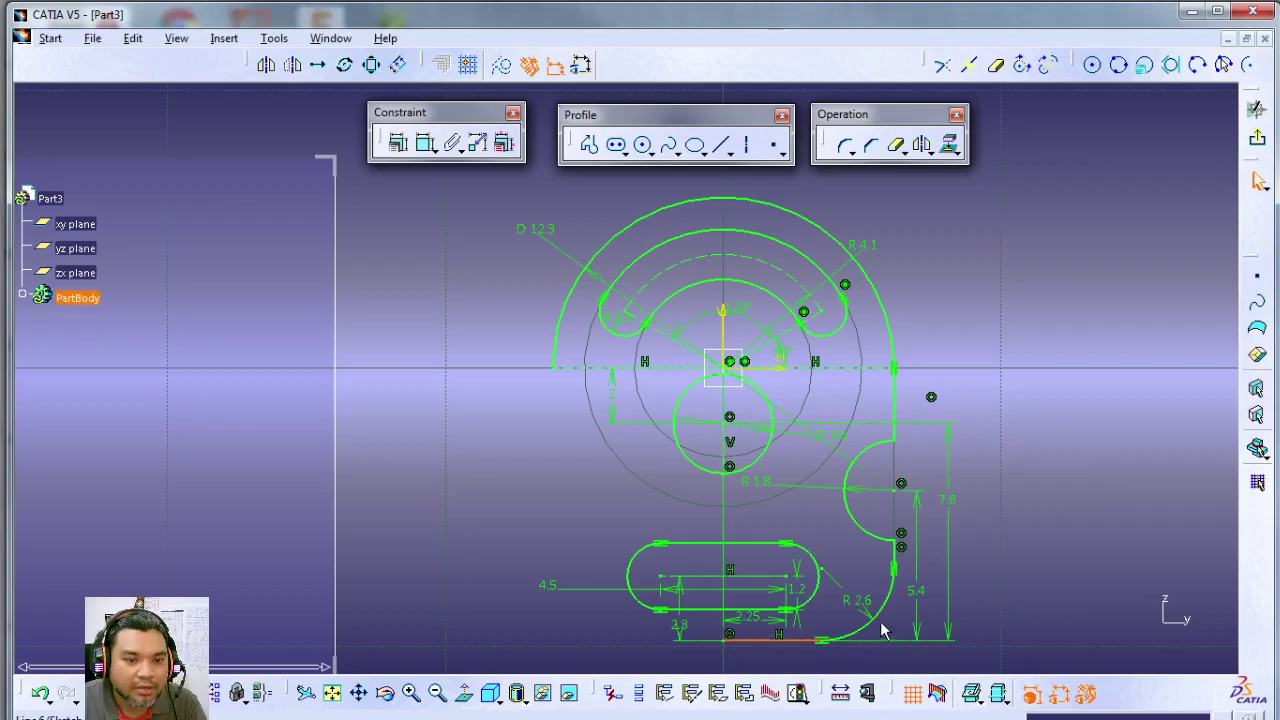
ctrl+click(891, 612)
ctrl+click(896, 565)
ctrl+click(877, 537)
ctrl+click(894, 410)
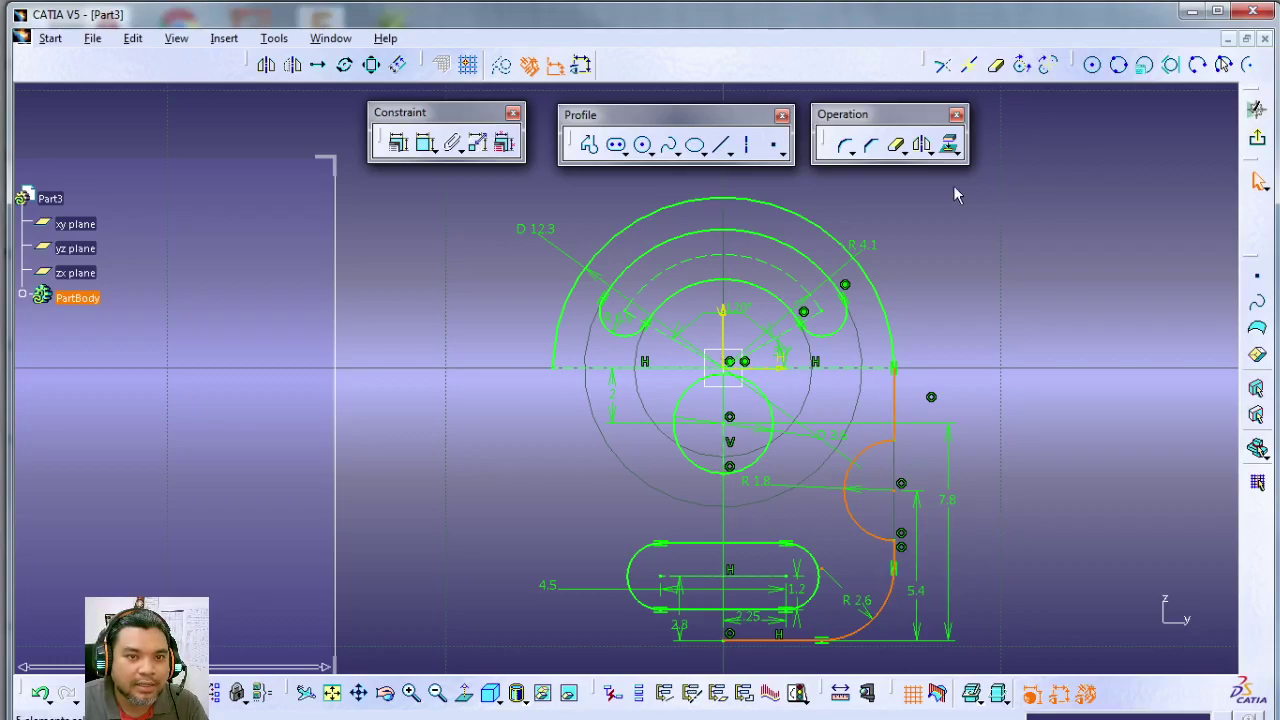
click(921, 145)
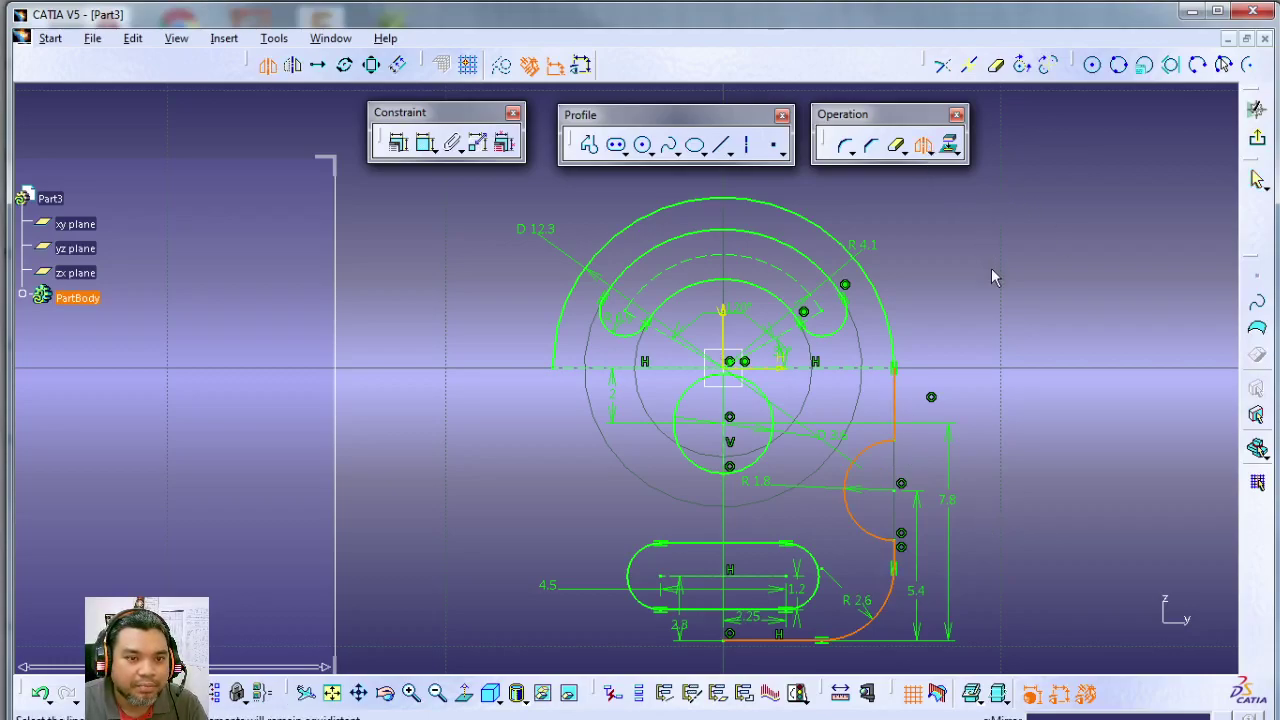
click(729, 446)
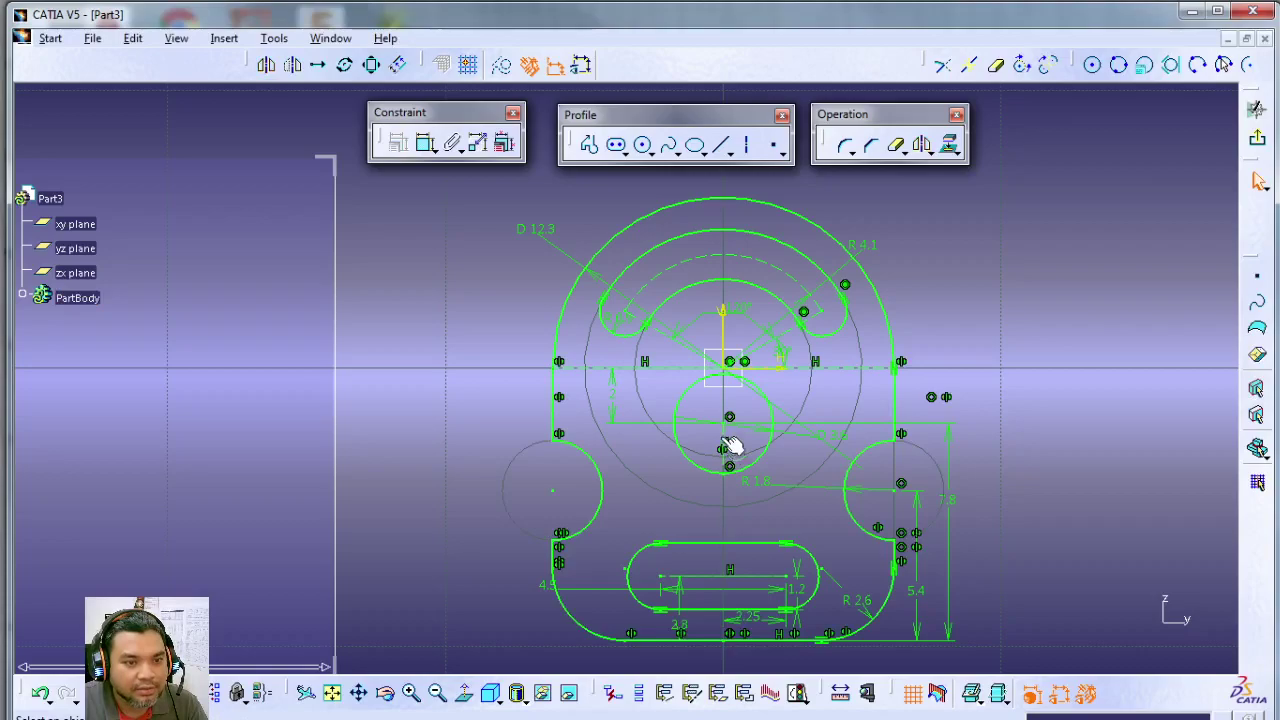